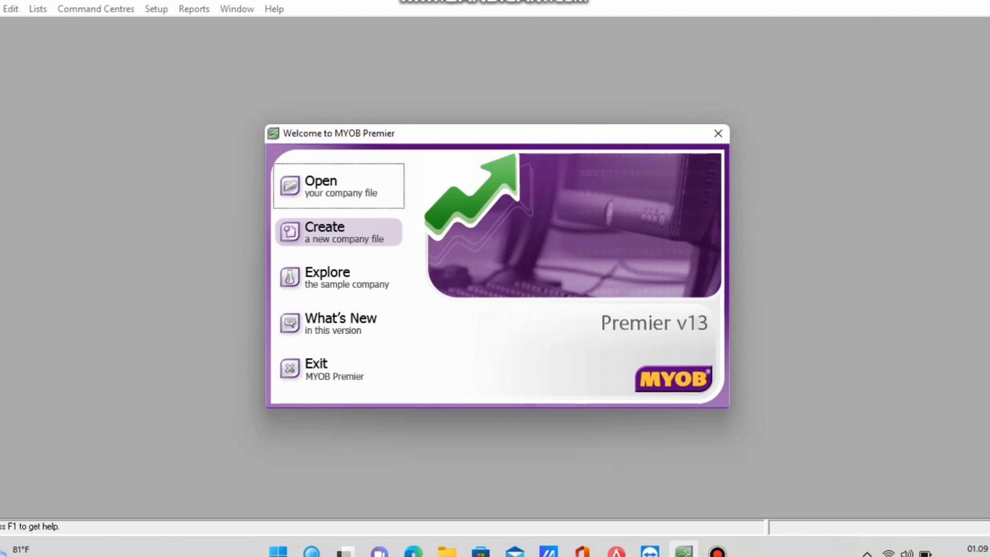
Start a new company file and enter the company name UD CAHAYA_ANA.
{"action": "left_click", "coordinate": [338, 232]}
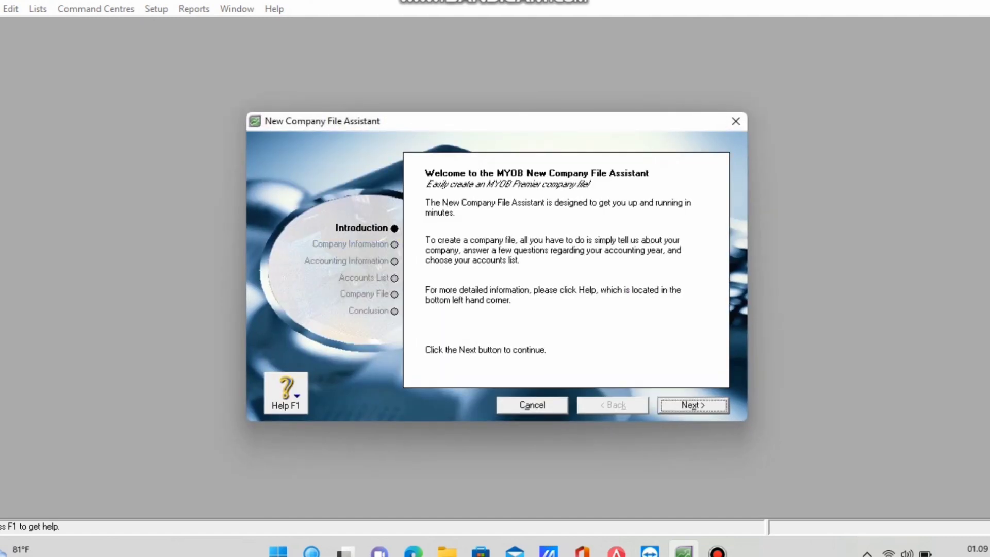
{"action": "key", "text": "Return"}
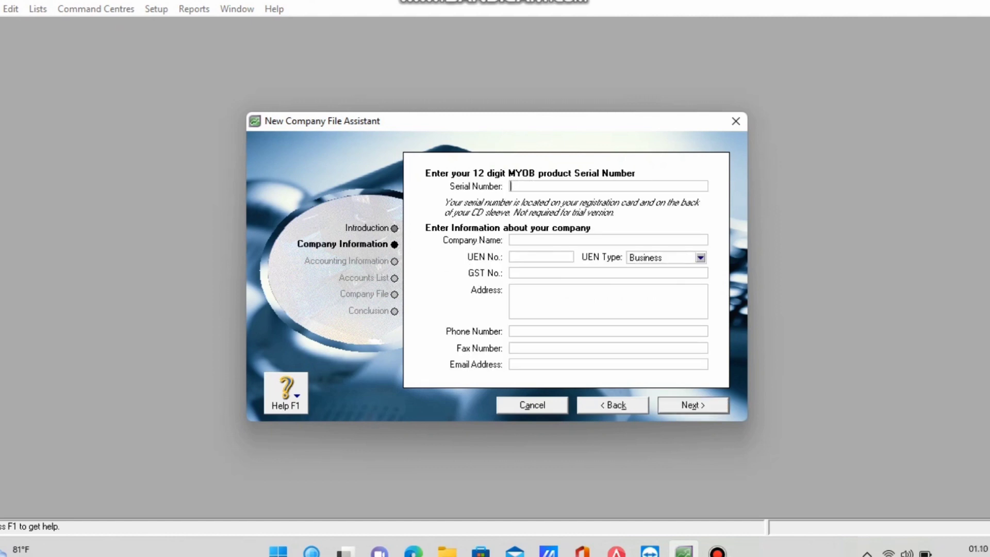
{"action": "left_click", "coordinate": [510, 240]}
{"action": "type", "text": "UD CAHAYA_ANA"}
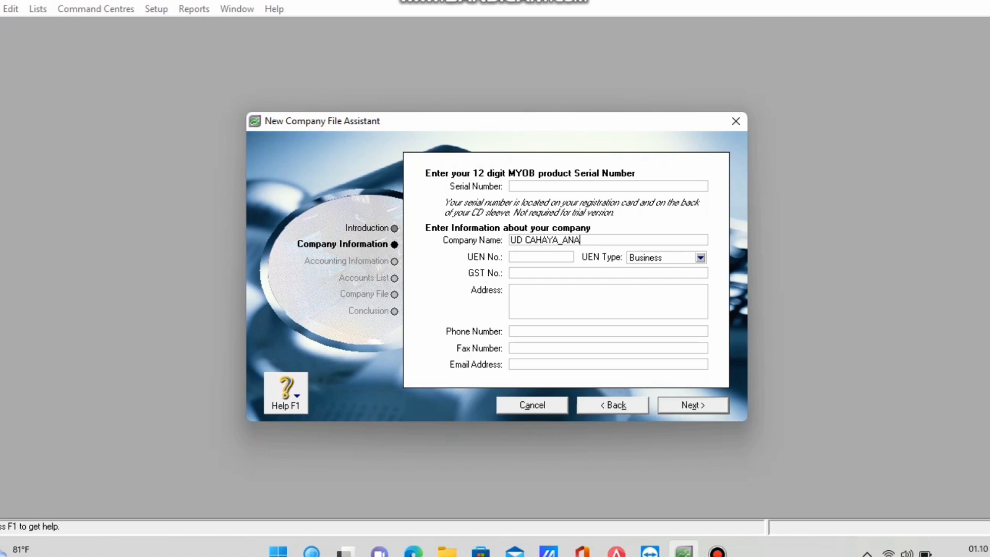
Enter the company's street address in the address field, correcting a typo.
{"action": "left_click", "coordinate": [511, 291]}
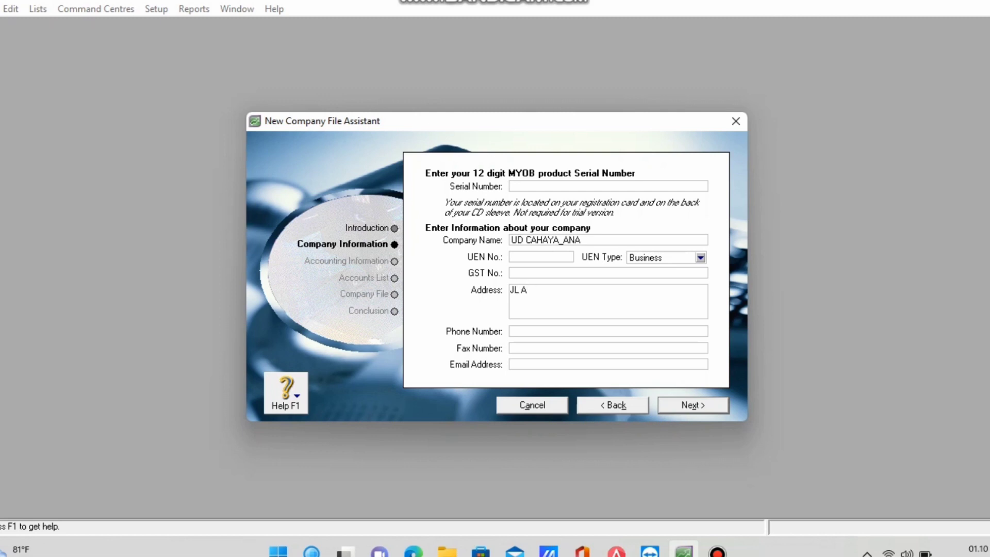
Enter the company's phone number, fixing the mistyped area code.
{"action": "left_click", "coordinate": [510, 331]}
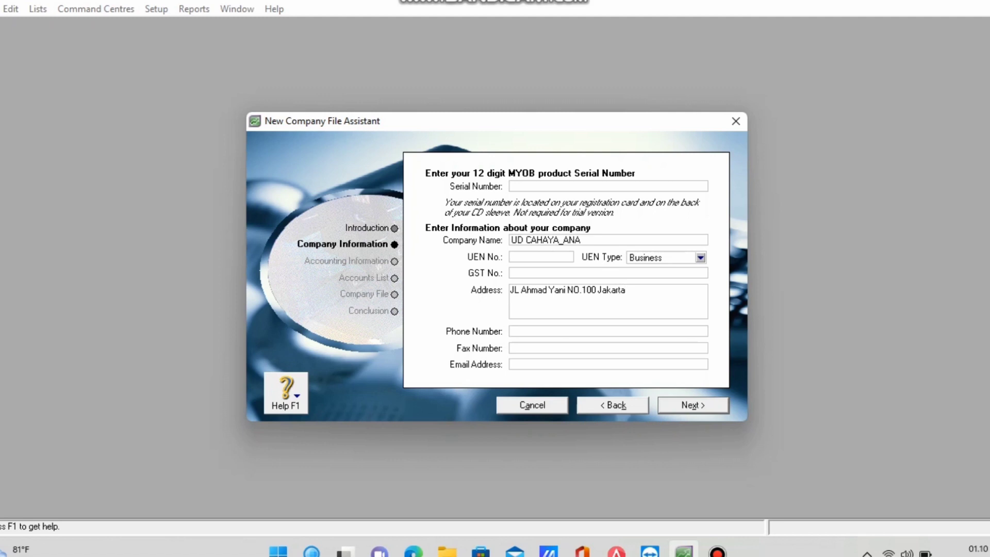
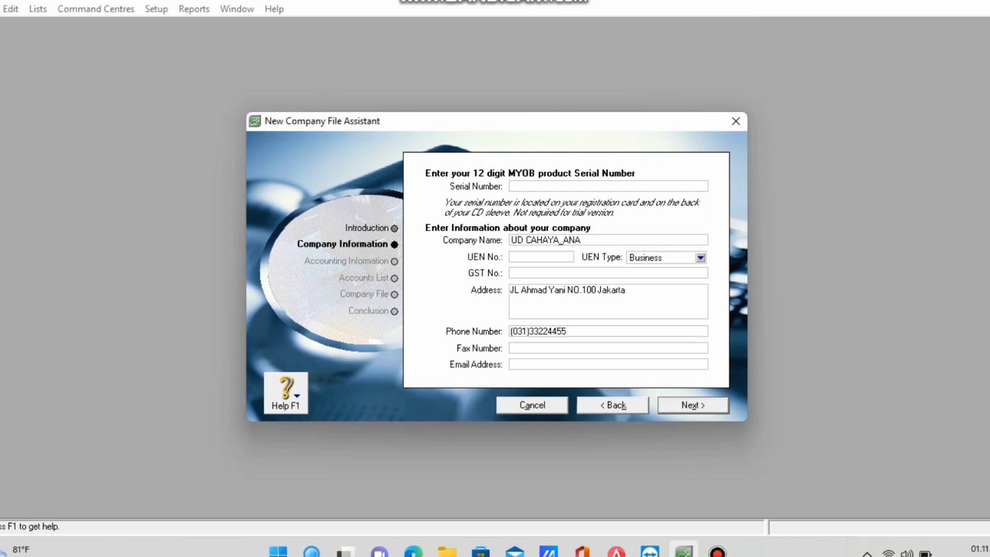
Fill in the company's fax number and e-mail address.
{"action": "left_click", "coordinate": [510, 349]}
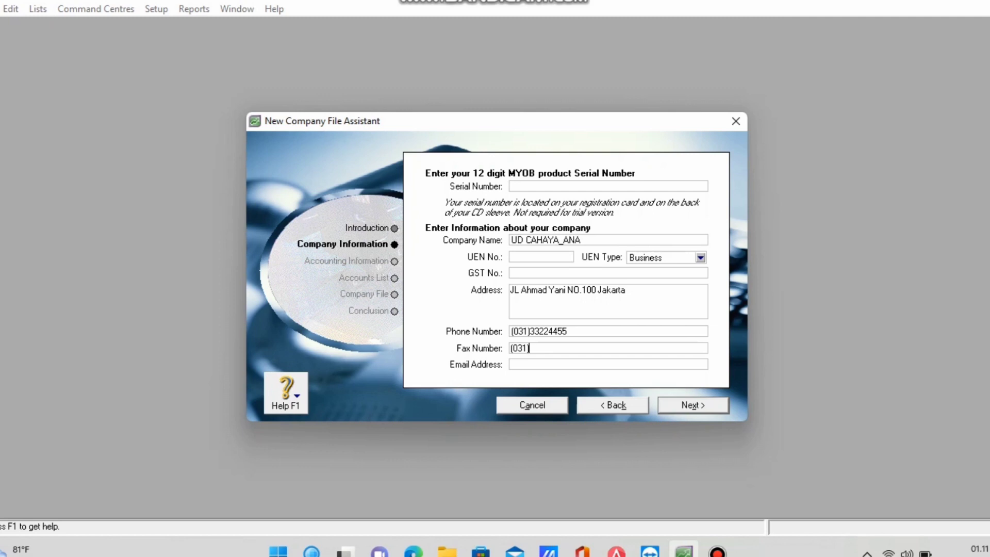
{"action": "left_click", "coordinate": [512, 364]}
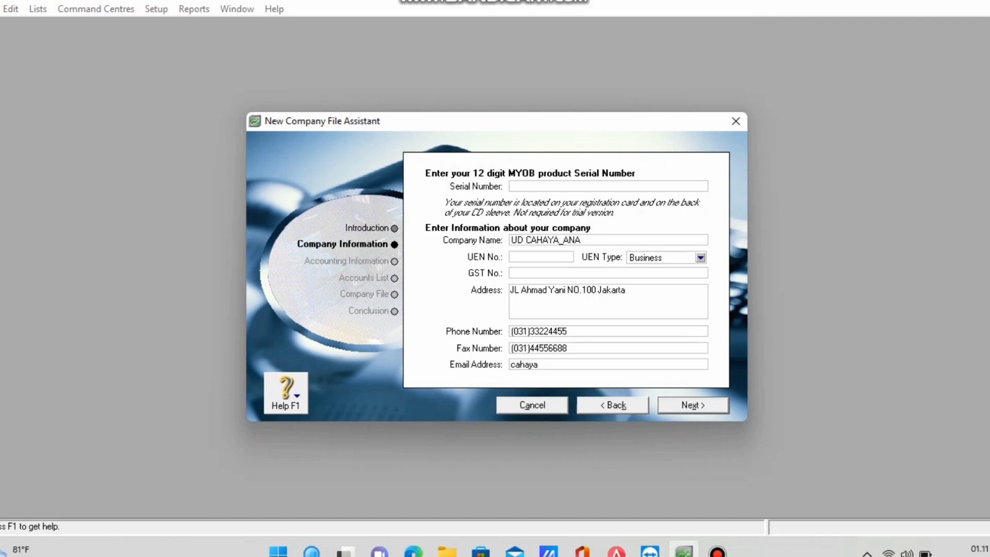
Set financial year 2019, January conversion month and thirteen accounting periods, replacing 2022.
{"action": "key", "text": "Return"}
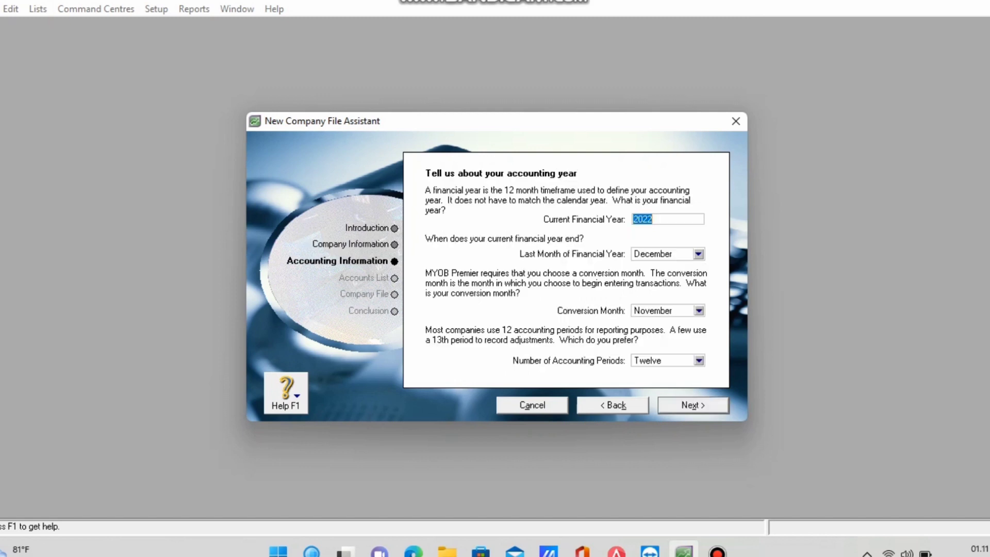
{"action": "key", "text": "Tab"}
{"action": "key", "text": "BackSpace"}
{"action": "key", "text": "BackSpace"}
{"action": "key", "text": "BackSpace"}
{"action": "key", "text": "BackSpace"}
{"action": "type", "text": "2019"}
{"action": "left_click", "coordinate": [699, 311]}
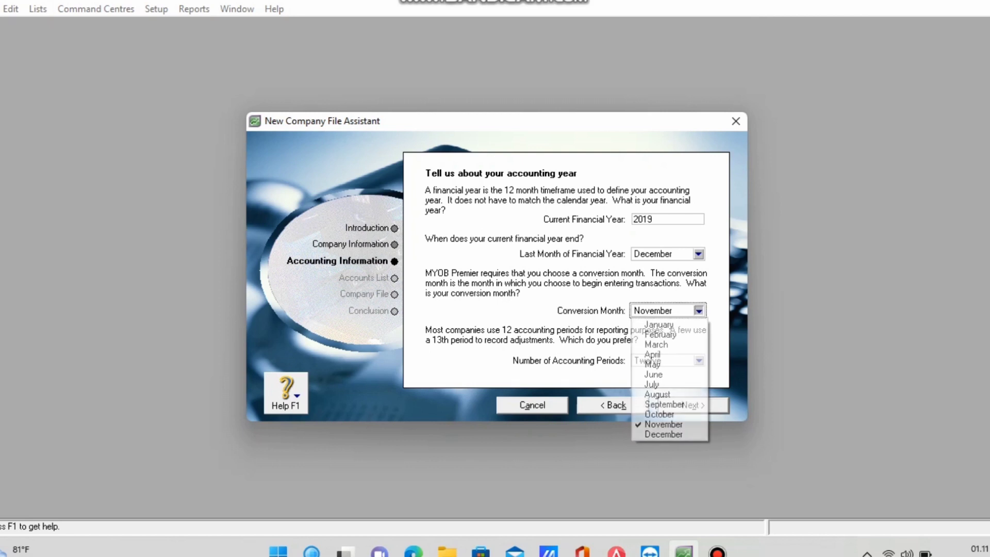
{"action": "key", "text": "Return"}
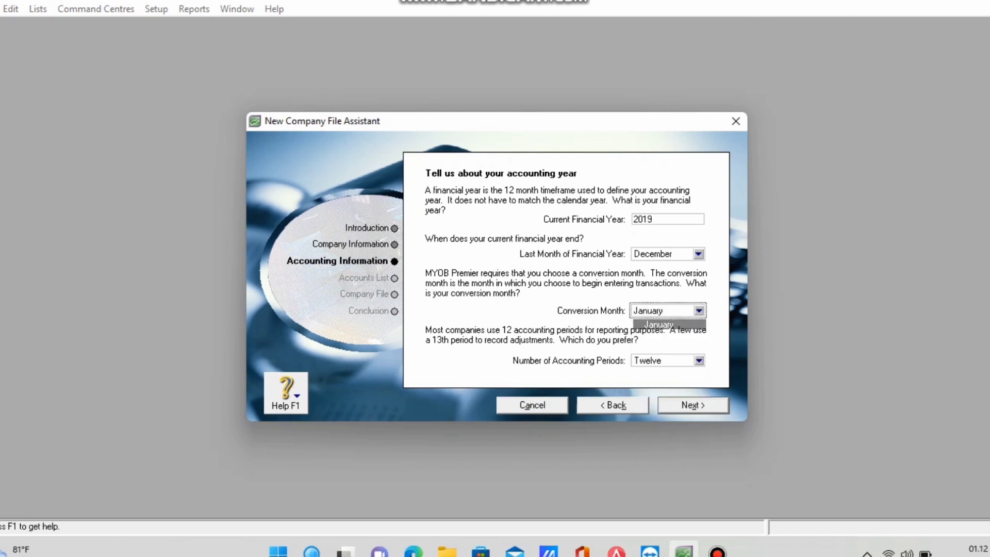
{"action": "left_click", "coordinate": [699, 361]}
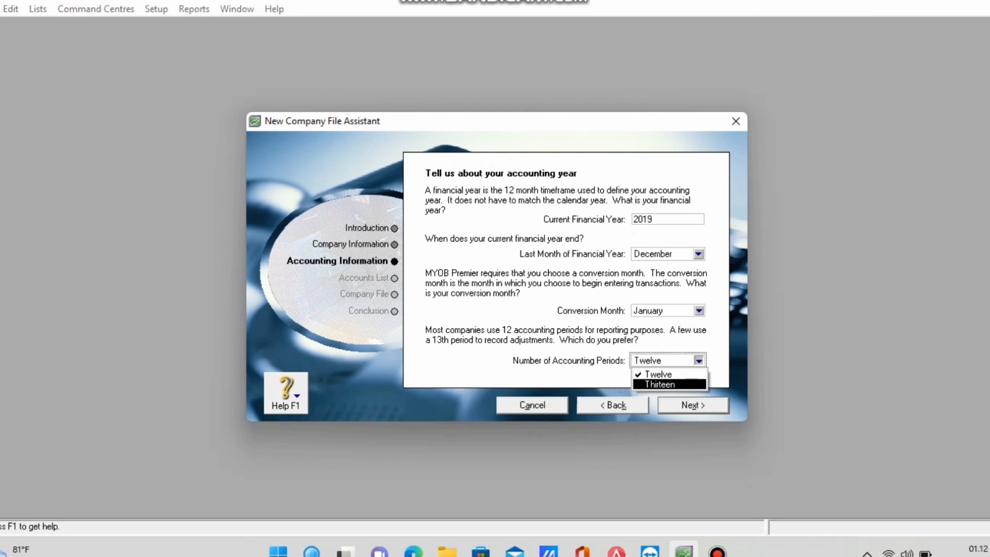
{"action": "key", "text": "Return"}
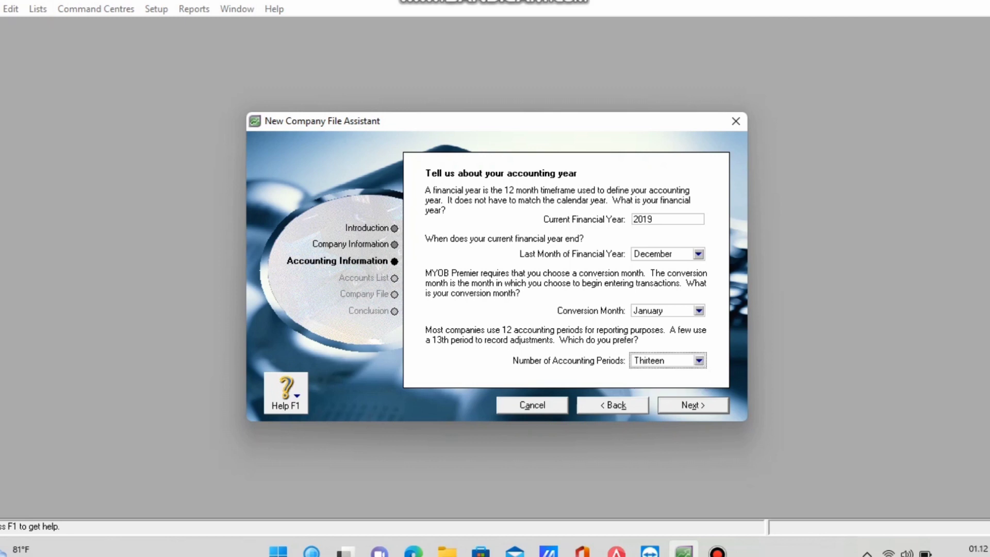
{"action": "left_click", "coordinate": [693, 405]}
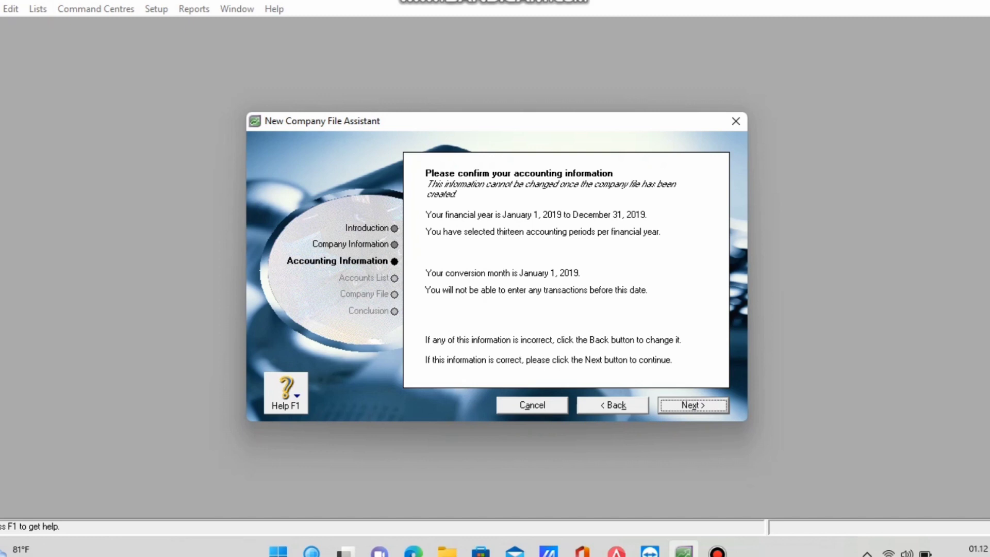
Accept the accounting year, start from a provided accounts list, and show All industries.
{"action": "left_click", "coordinate": [693, 405]}
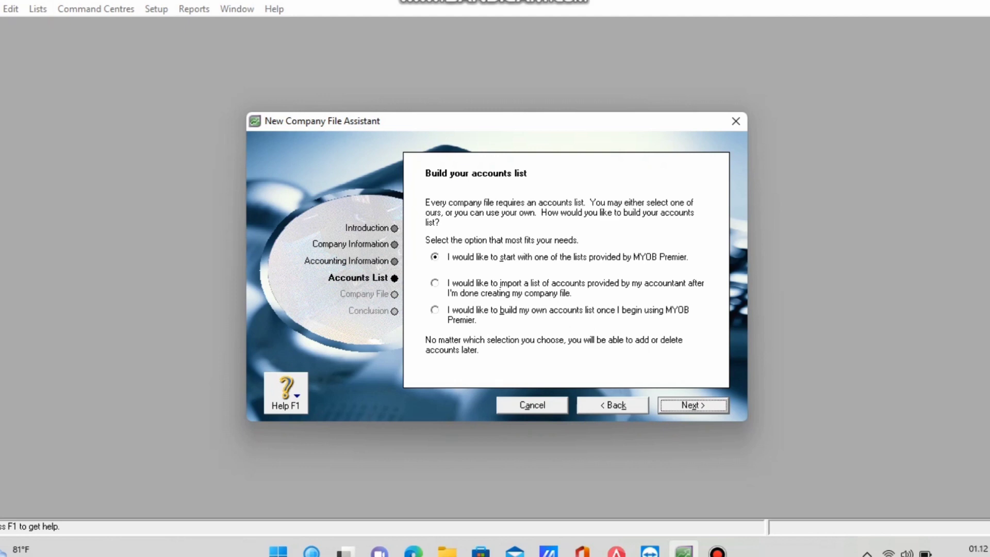
{"action": "left_click", "coordinate": [693, 405]}
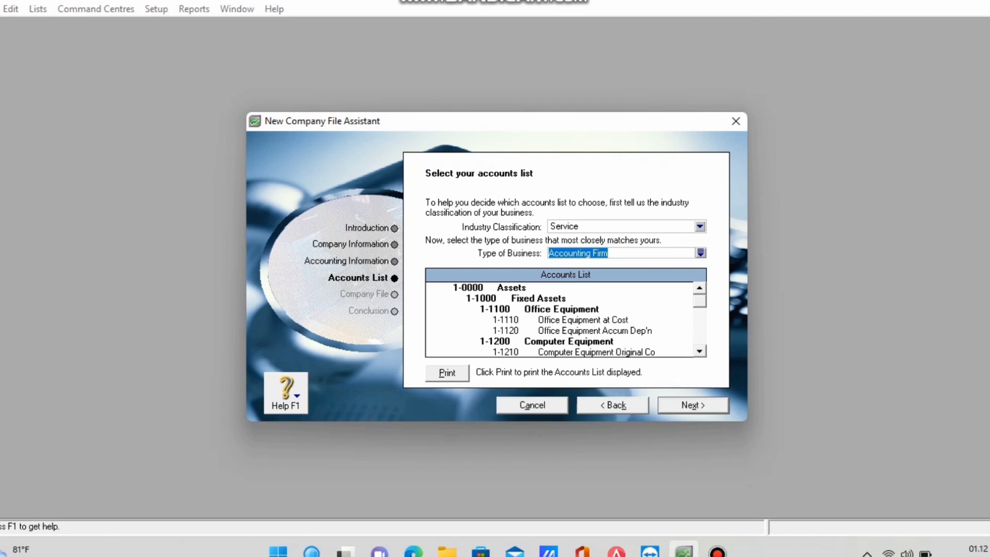
{"action": "left_click", "coordinate": [699, 227]}
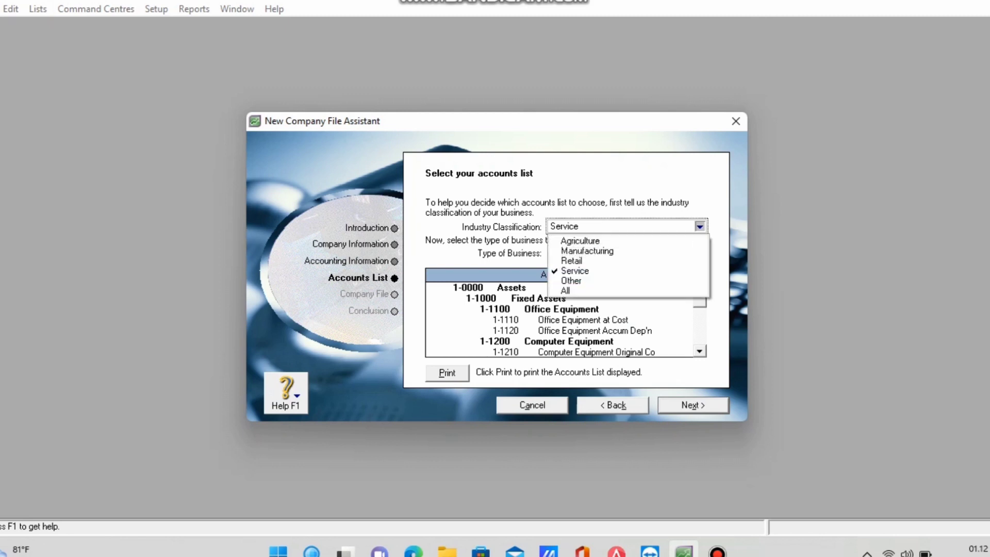
{"action": "left_click", "coordinate": [619, 291]}
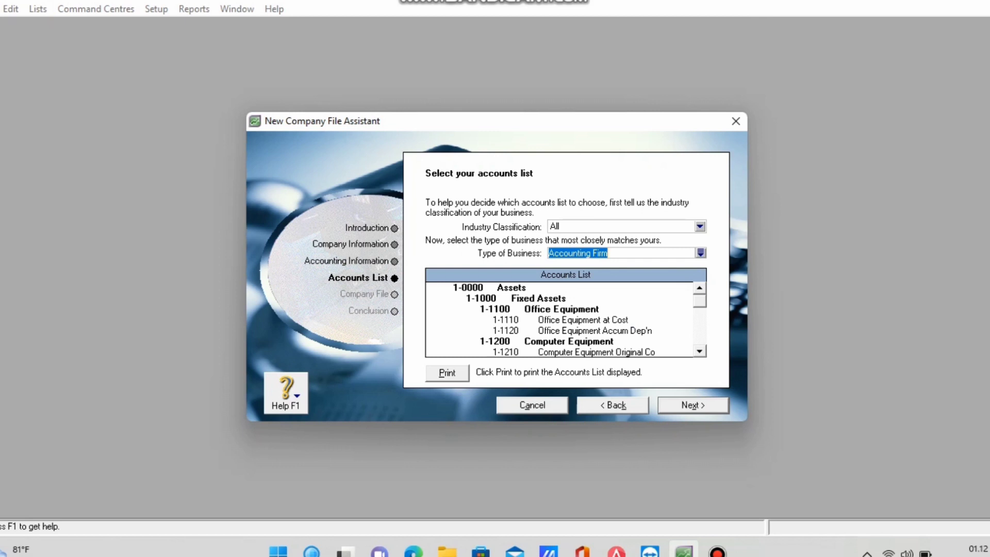
Choose Car Dealership as the type of business instead of Accounting Firm.
{"action": "left_click", "coordinate": [700, 253]}
{"action": "key", "text": "BackSpace"}
{"action": "key", "text": "BackSpace"}
{"action": "key", "text": "BackSpace"}
{"action": "key", "text": "BackSpace"}
{"action": "key", "text": "BackSpace"}
{"action": "key", "text": "BackSpace"}
{"action": "key", "text": "BackSpace"}
{"action": "key", "text": "BackSpace"}
{"action": "key", "text": "BackSpace"}
{"action": "key", "text": "BackSpace"}
{"action": "key", "text": "BackSpace"}
{"action": "key", "text": "BackSpace"}
{"action": "key", "text": "BackSpace"}
{"action": "key", "text": "BackSpace"}
{"action": "key", "text": "BackSpace"}
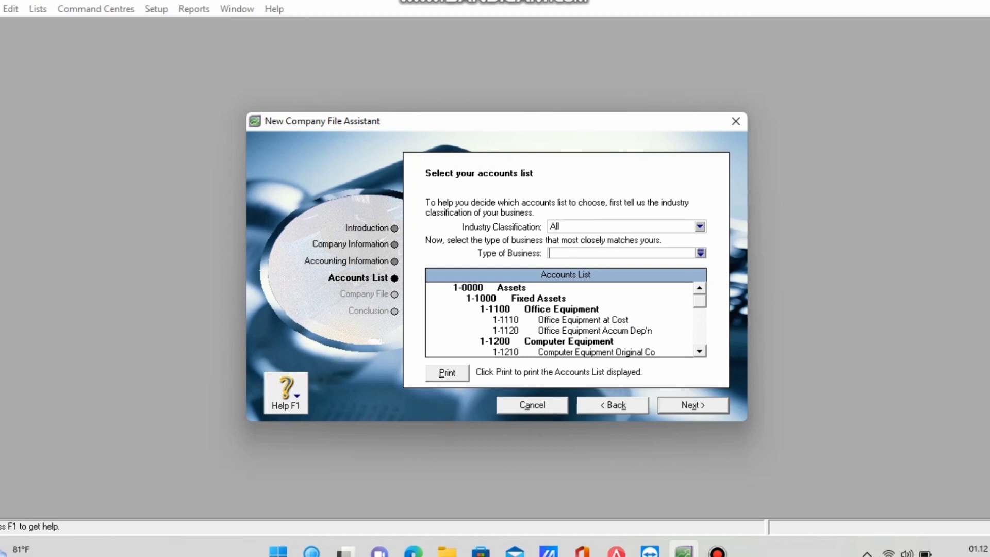
{"action": "type", "text": "Car"}
{"action": "key", "text": "BackSpace"}
{"action": "type", "text": "Dealership"}
{"action": "key", "text": "Return"}
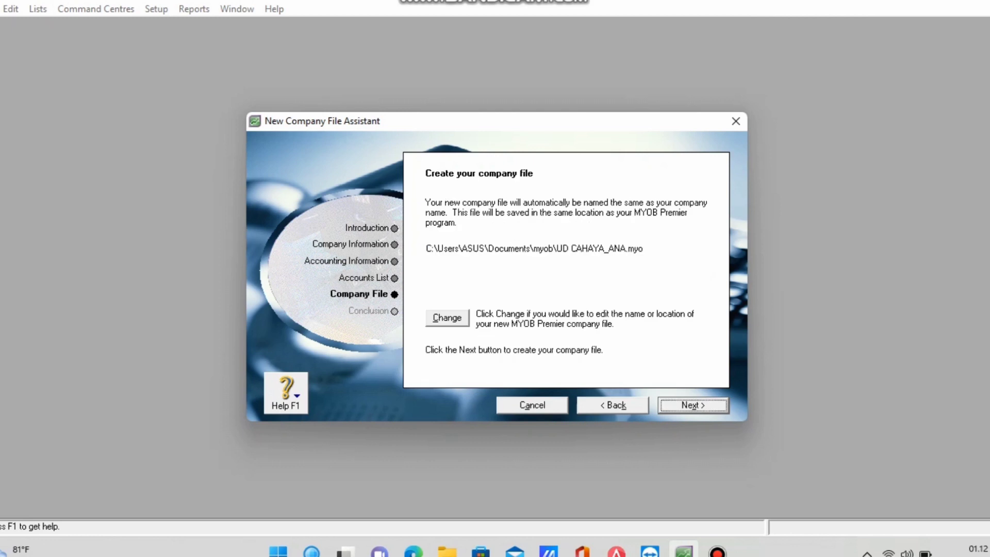
Save the company file as UD CAHAYA_ANA in Documents and create it.
{"action": "left_click", "coordinate": [364, 278]}
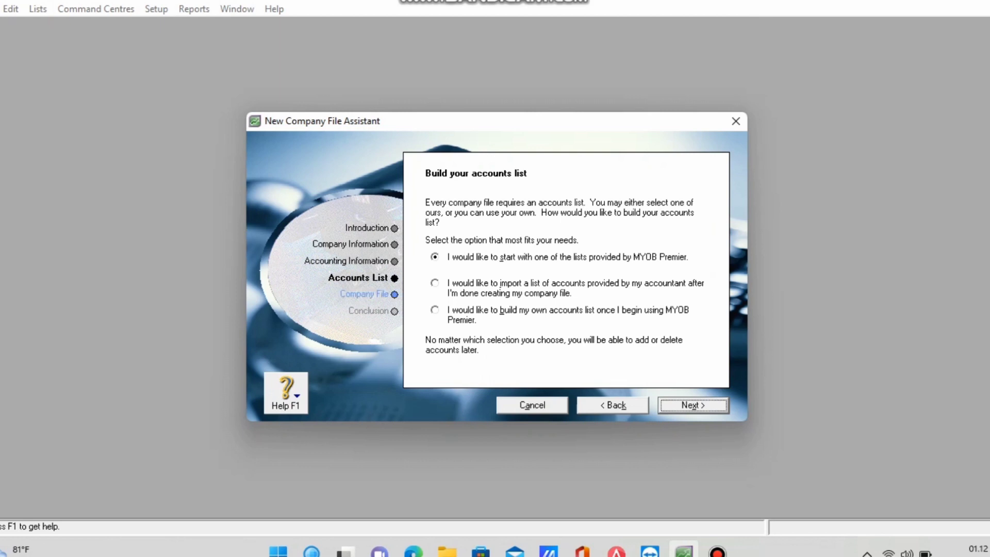
{"action": "left_click", "coordinate": [364, 294]}
{"action": "key", "text": "alt+k"}
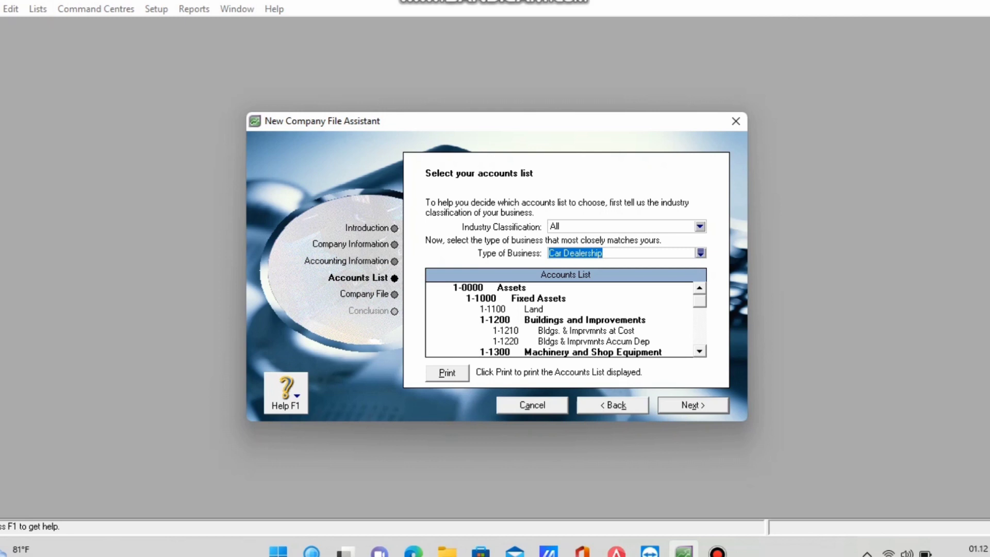
{"action": "key", "text": "alt+x"}
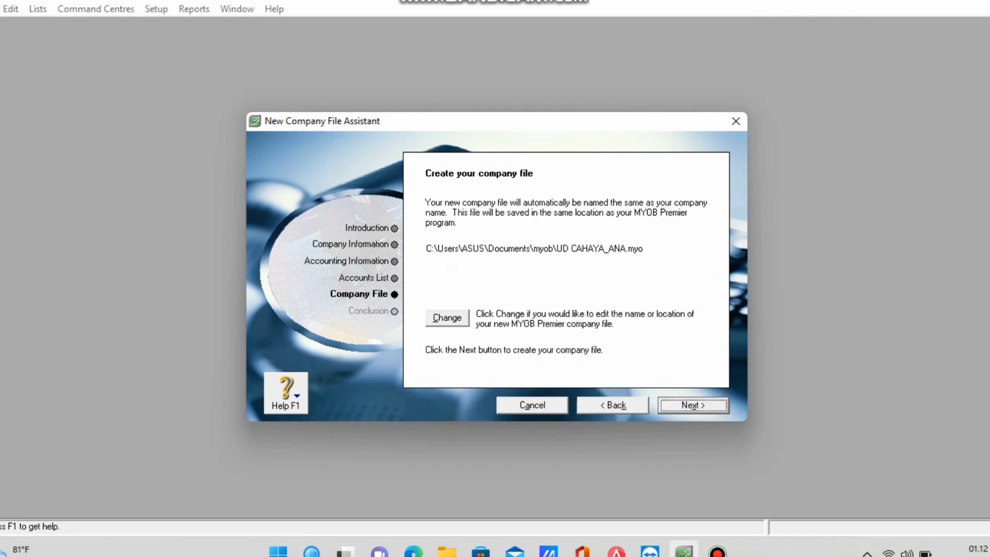
{"action": "key", "text": "alt+c"}
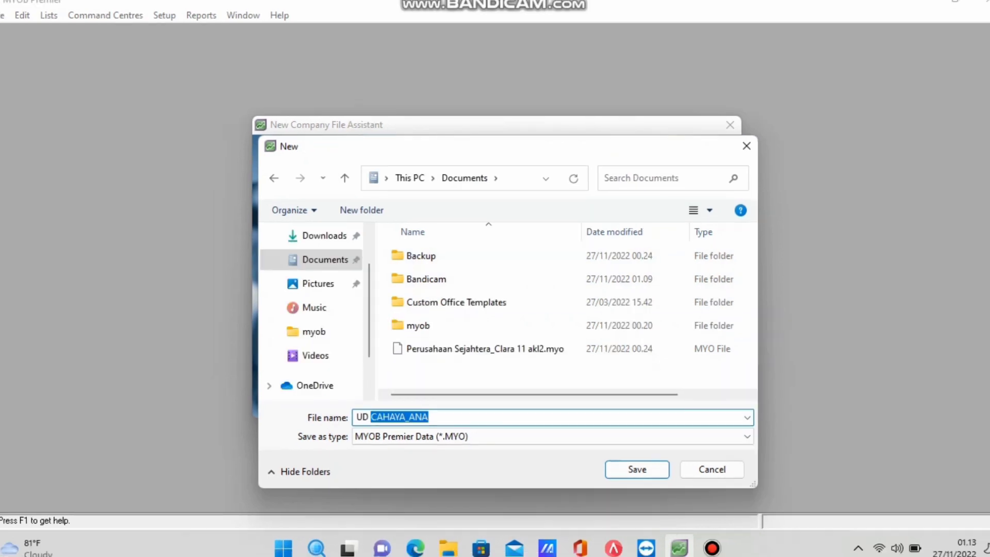
{"action": "key", "text": "ctrl+a"}
{"action": "key", "text": "Return"}
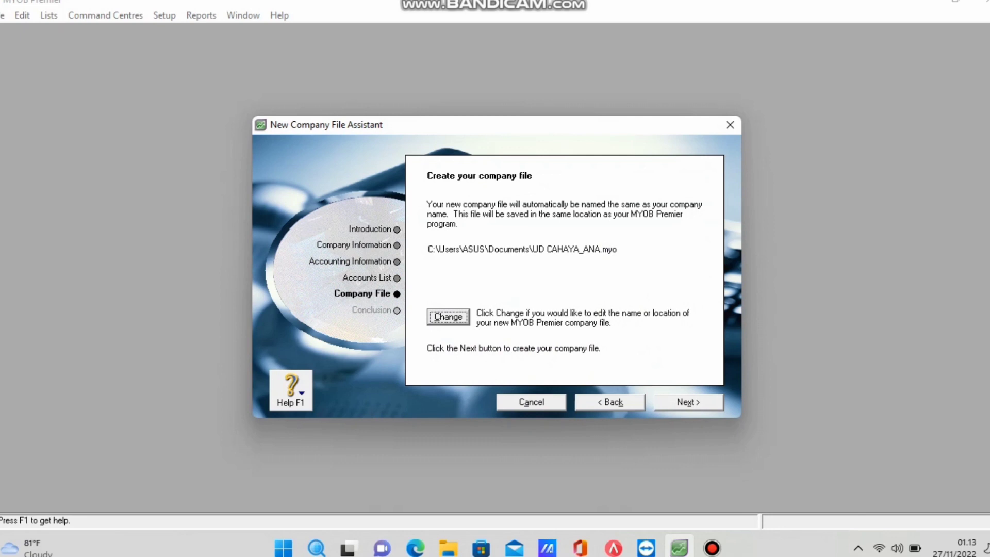
{"action": "key", "text": "Return"}
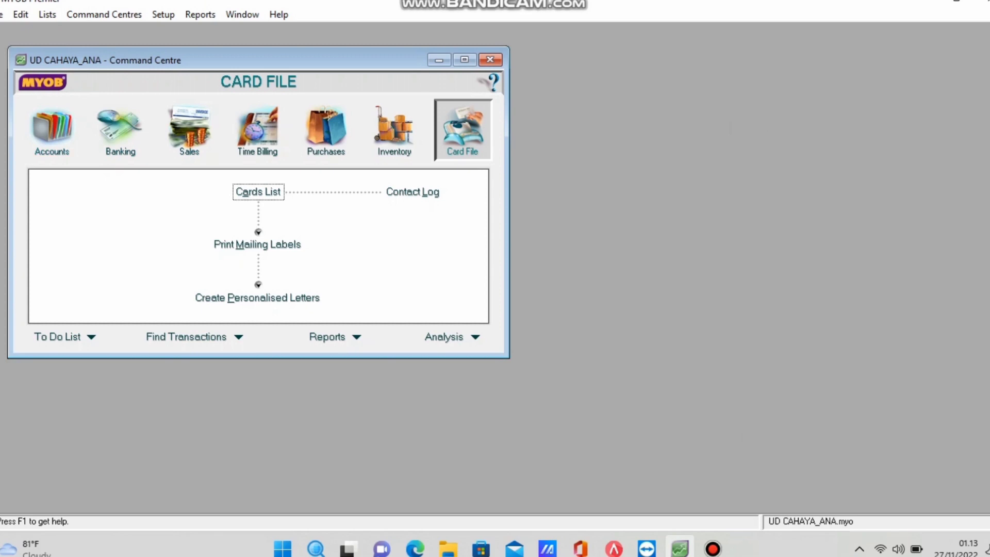
Open the enlarged Accounts List and delete account 1-2120 Payroll Cheque Account.
{"action": "left_click", "coordinate": [51, 129]}
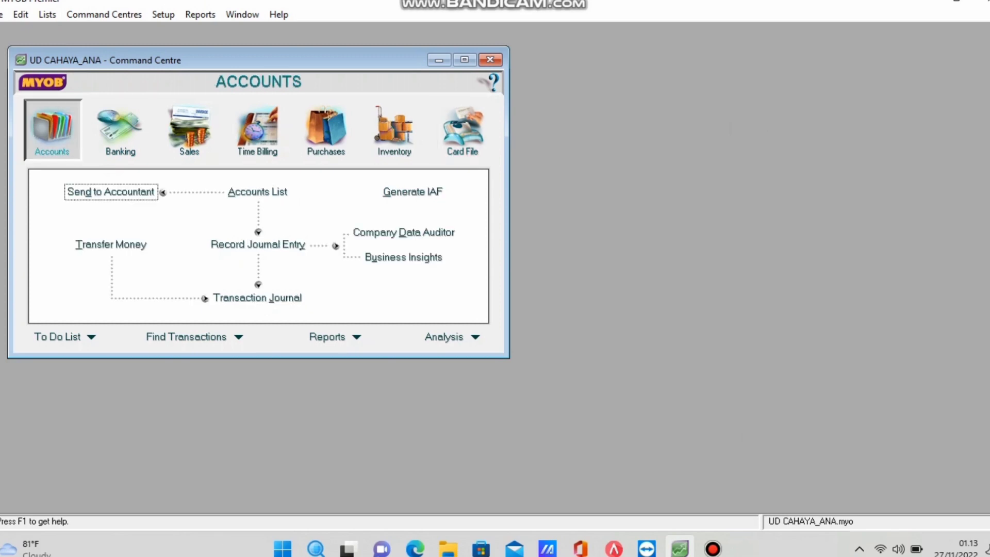
{"action": "left_click", "coordinate": [258, 191]}
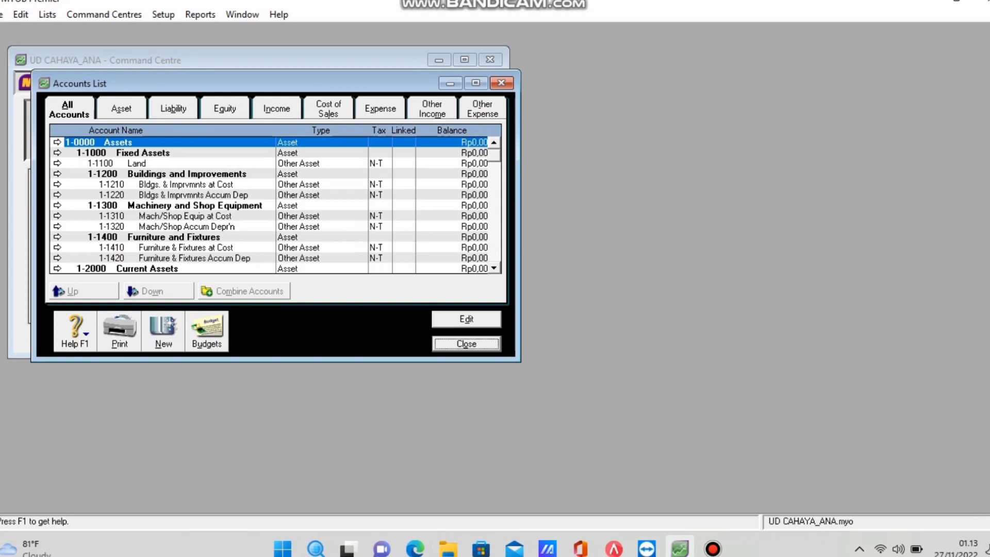
{"action": "left_click", "coordinate": [476, 83]}
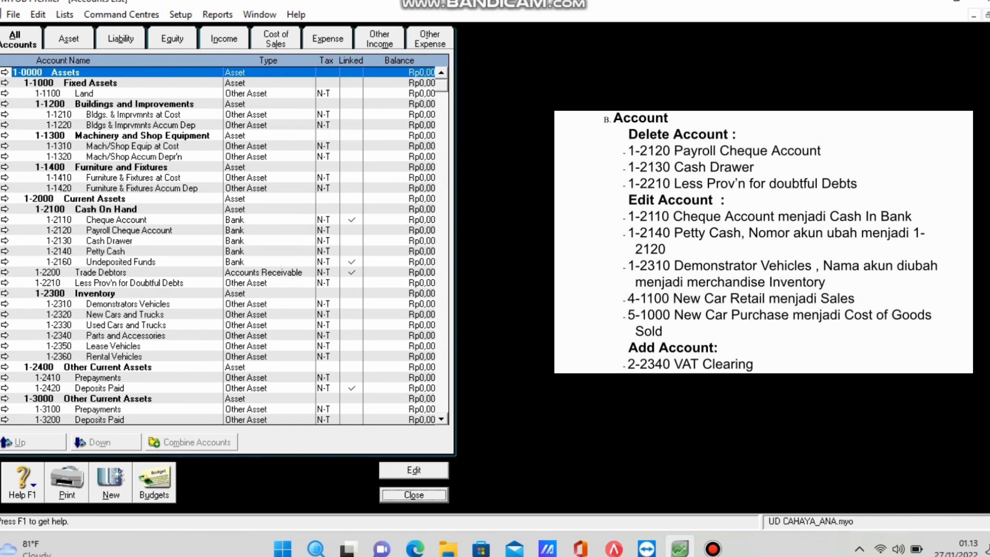
{"action": "left_click", "coordinate": [129, 230]}
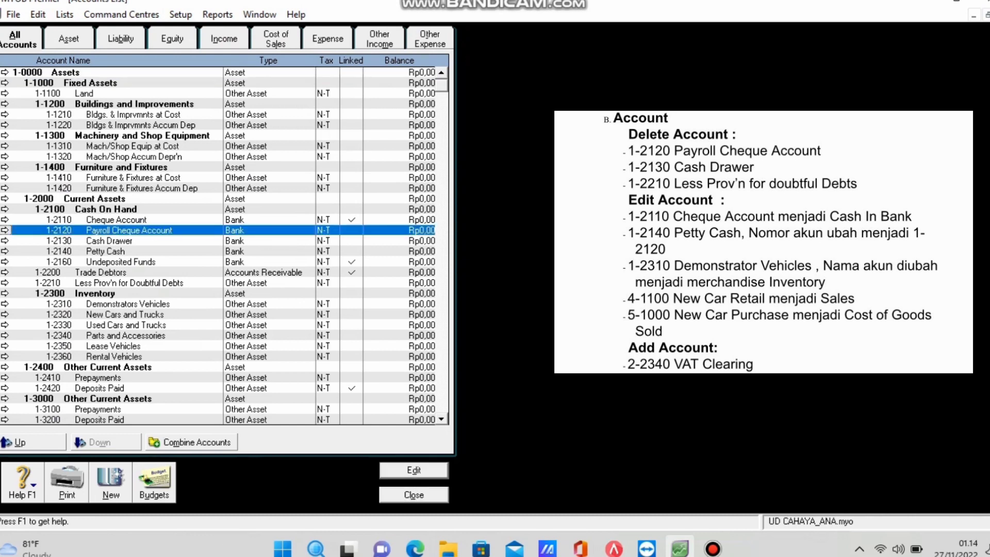
{"action": "key", "text": "Return"}
{"action": "right_click", "coordinate": [387, 172]}
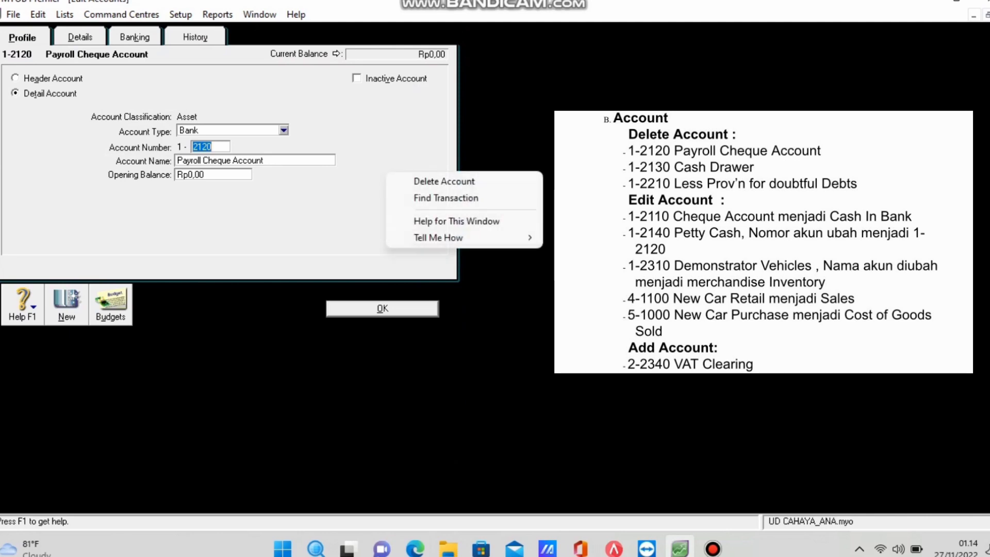
{"action": "left_click", "coordinate": [421, 180]}
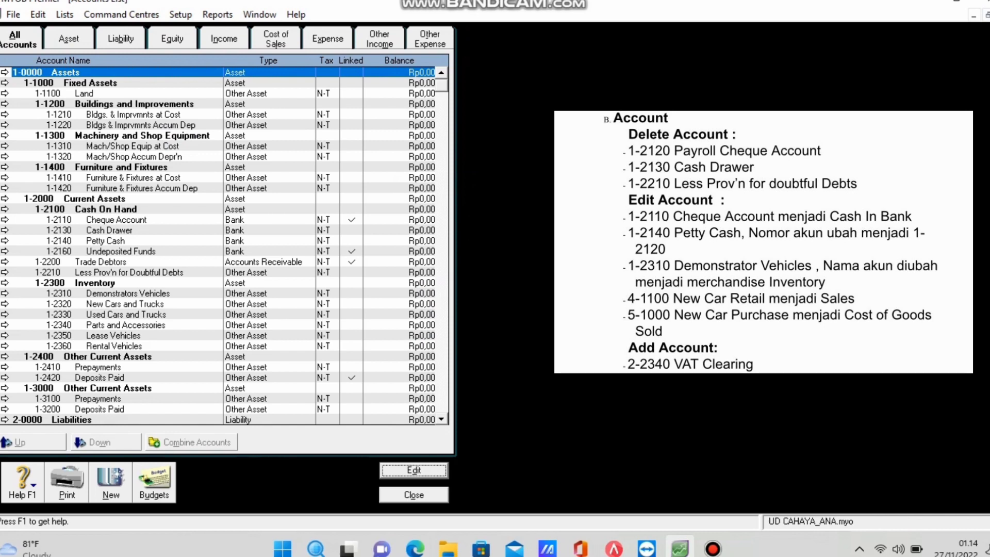
Delete accounts 1-2130 Cash Drawer and 1-2210 Less Prov'n for Doubtful Debts.
{"action": "left_click", "coordinate": [108, 230]}
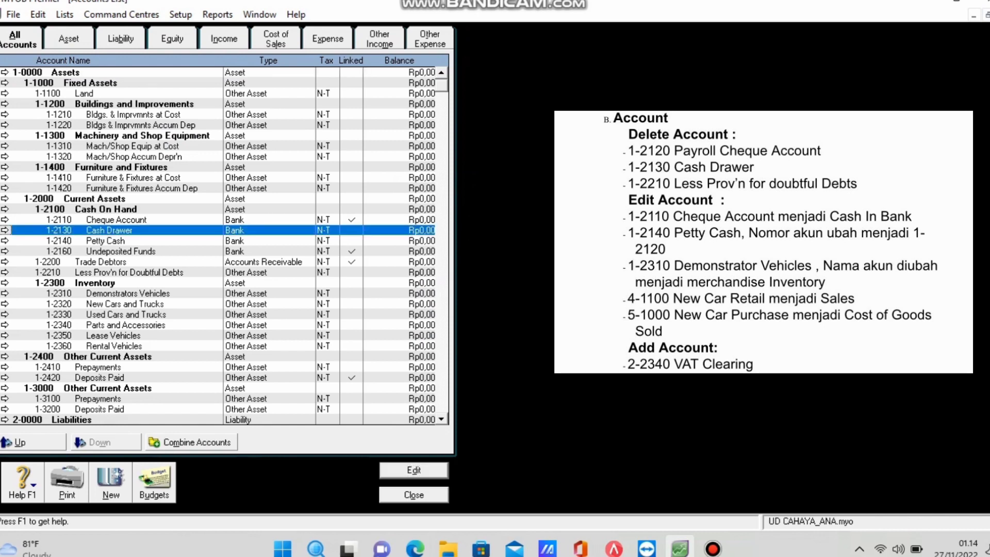
{"action": "key", "text": "Return"}
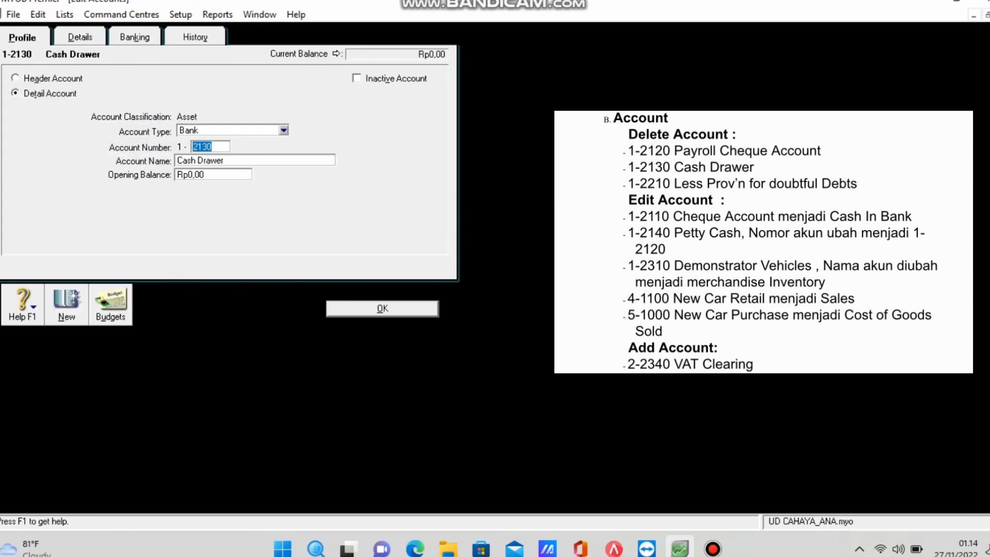
{"action": "right_click", "coordinate": [223, 205]}
{"action": "left_click", "coordinate": [279, 212]}
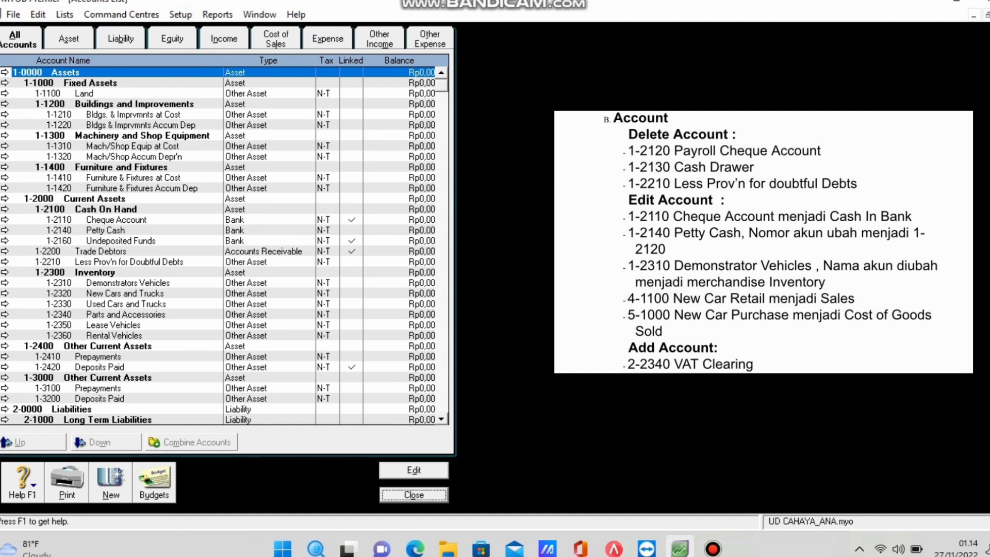
{"action": "left_click", "coordinate": [129, 261]}
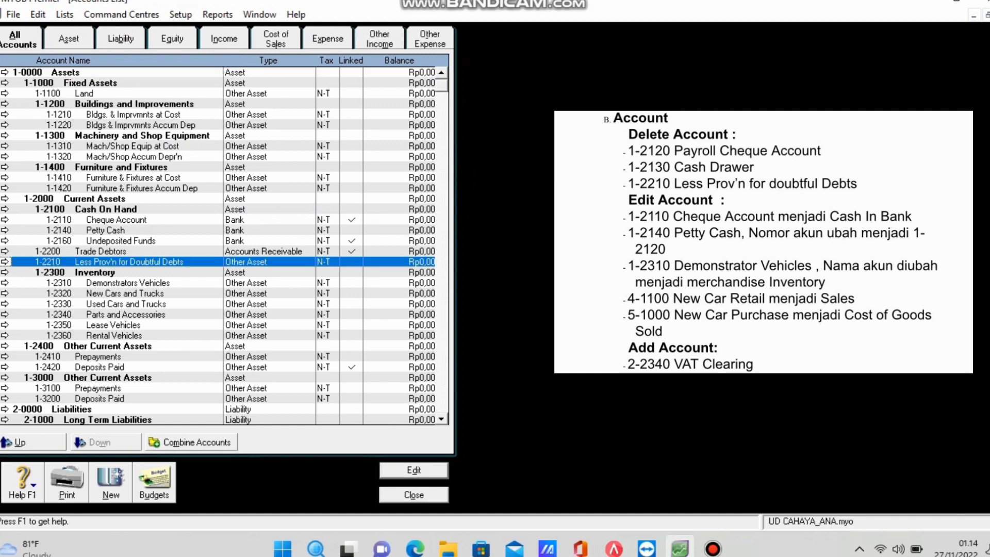
{"action": "key", "text": "Return"}
{"action": "key", "text": "shift+F10"}
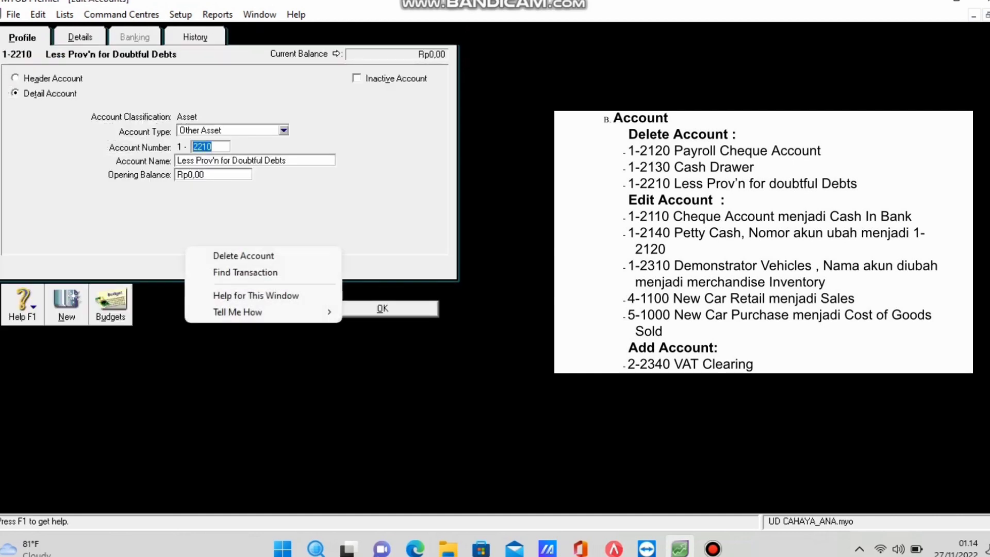
{"action": "key", "text": "Down"}
{"action": "key", "text": "Return"}
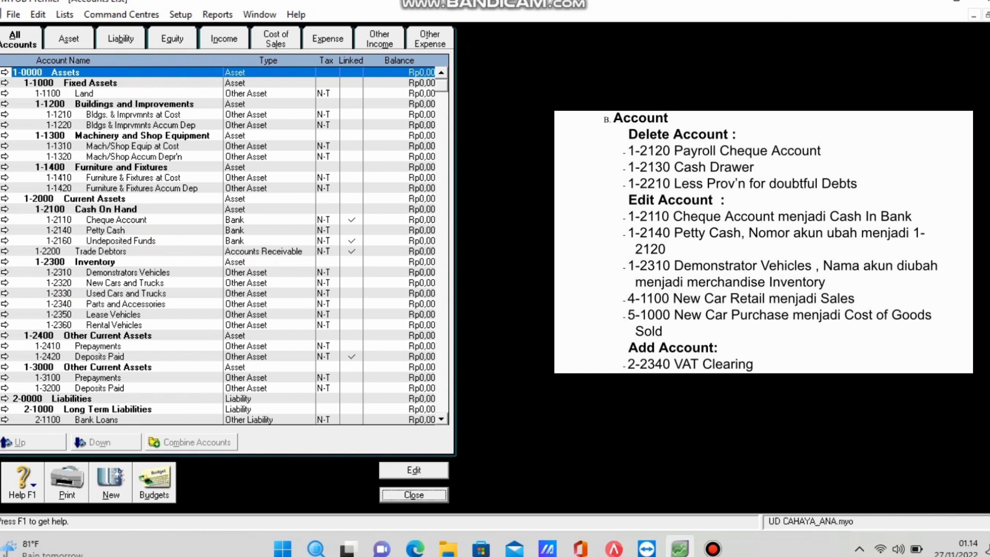
Rename 1-2110 to Cash In Bank and renumber Petty Cash to 1-2120.
{"action": "left_click", "coordinate": [117, 220]}
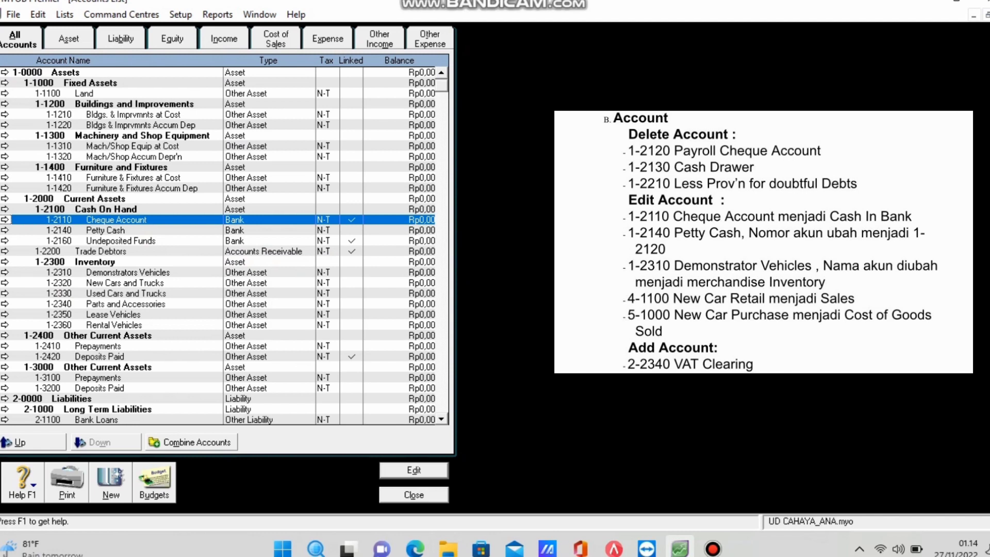
{"action": "key", "text": "Return"}
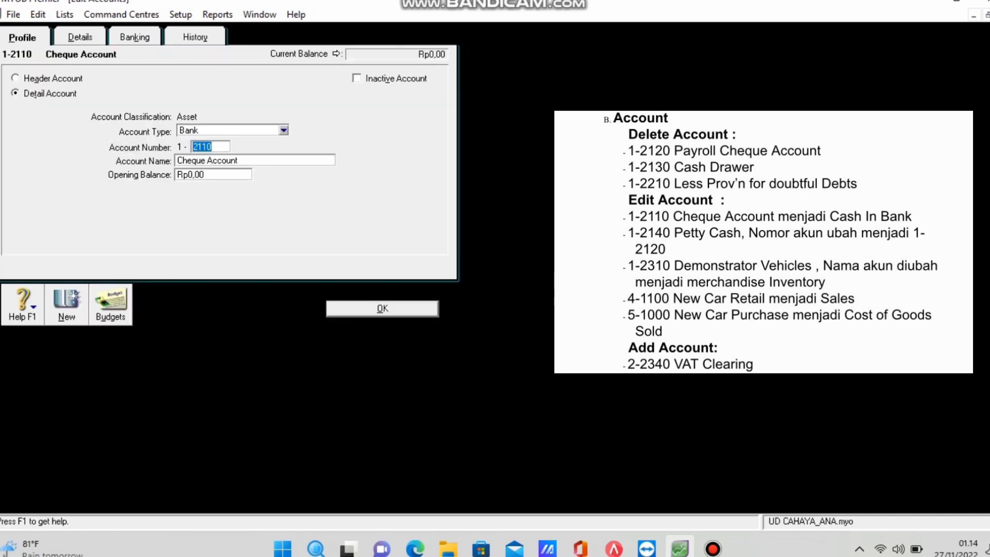
{"action": "key", "text": "Tab"}
{"action": "type", "text": "C"}
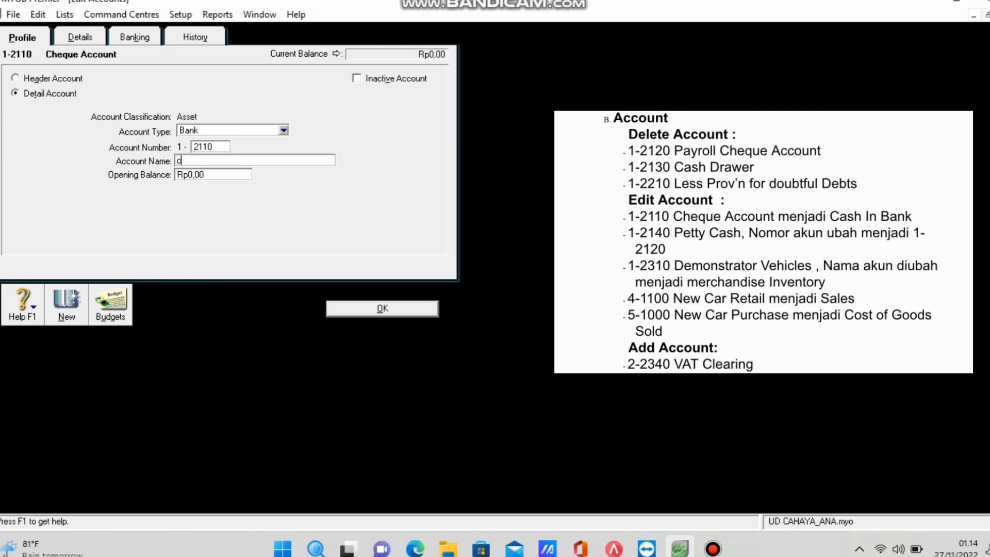
{"action": "type", "text": "ash In Bank"}
{"action": "key", "text": "Return"}
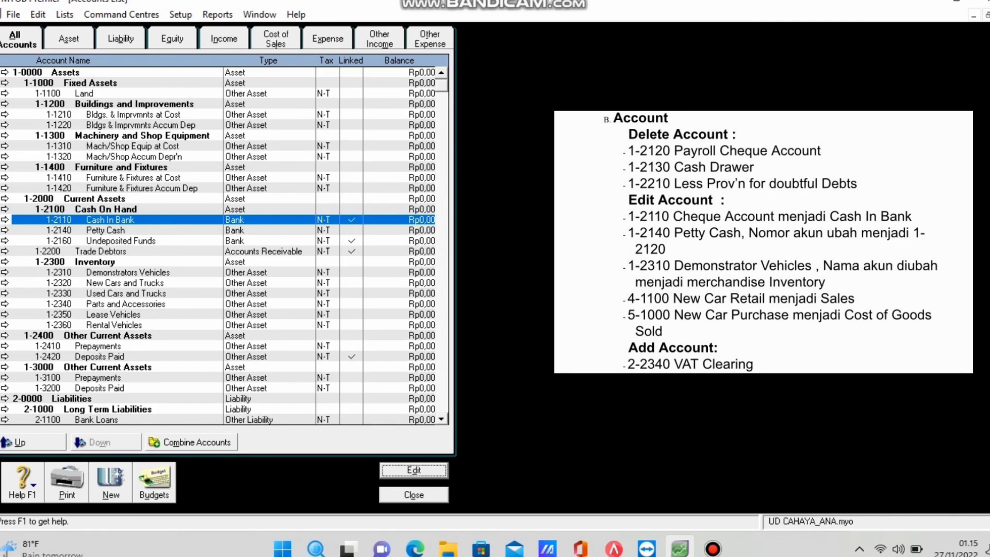
{"action": "key", "text": "Down"}
{"action": "key", "text": "Return"}
{"action": "key", "text": "End"}
{"action": "key", "text": "BackSpace"}
{"action": "key", "text": "BackSpace"}
{"action": "key", "text": "BackSpace"}
{"action": "type", "text": "120"}
{"action": "key", "text": "Return"}
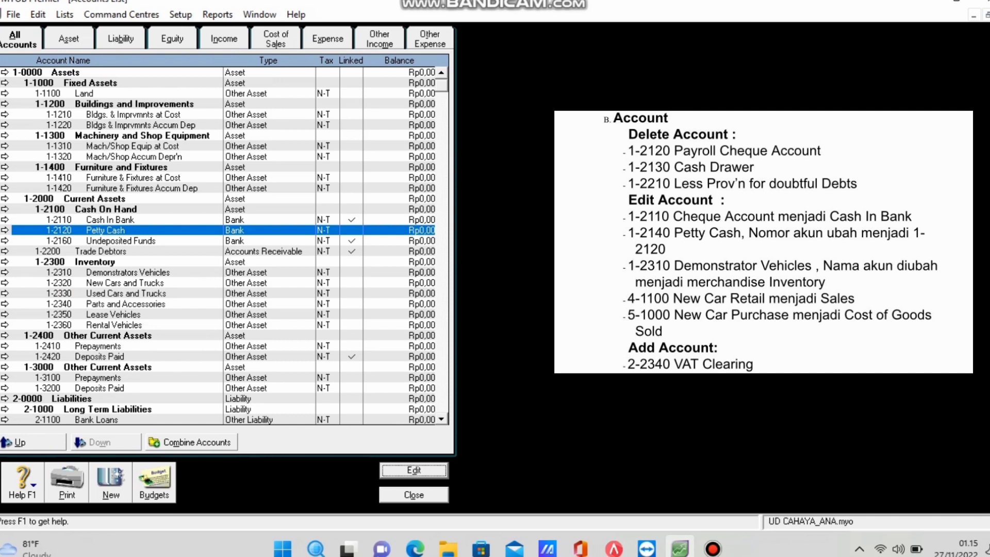
Rename account 1-2310 Demonstrators Vehicles to Merchandise Inventory.
{"action": "left_click", "coordinate": [129, 272]}
{"action": "key", "text": "Return"}
{"action": "key", "text": "Tab"}
{"action": "type", "text": "Marchindise"}
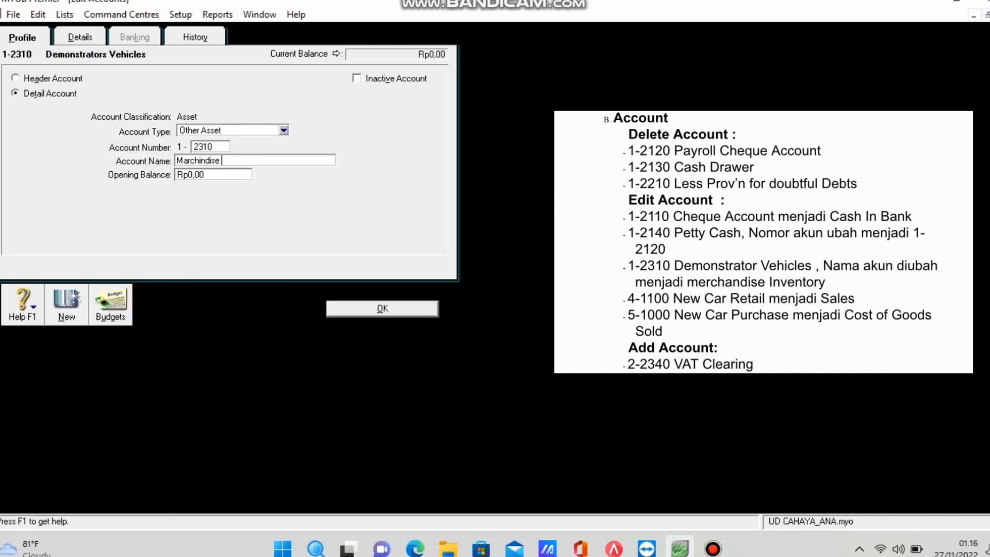
{"action": "key", "text": "BackSpace"}
{"action": "key", "text": "BackSpace"}
{"action": "key", "text": "BackSpace"}
{"action": "key", "text": "BackSpace"}
{"action": "key", "text": "BackSpace"}
{"action": "key", "text": "BackSpace"}
{"action": "key", "text": "BackSpace"}
{"action": "type", "text": "endise Inventory"}
{"action": "key", "text": "Return"}
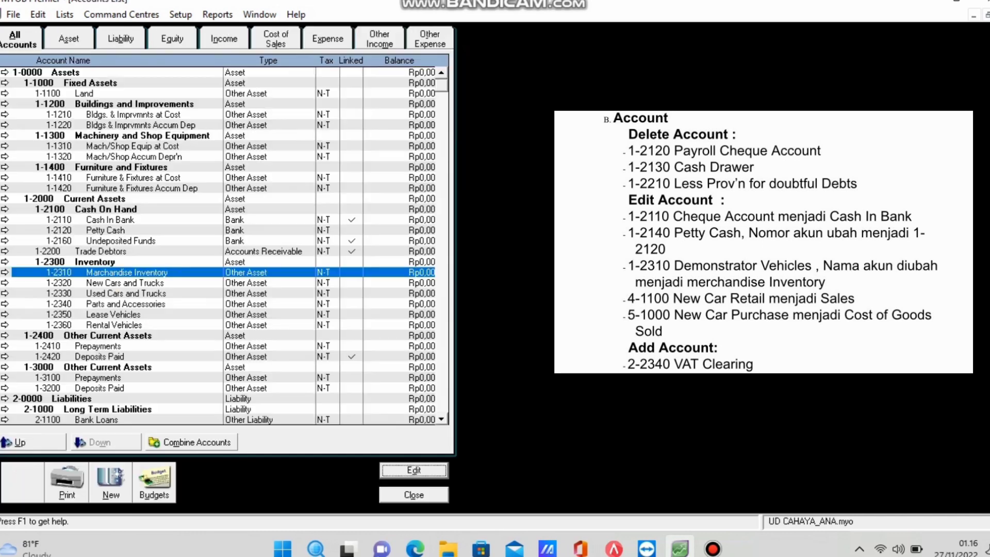
Rename account 4-1100 New Car Retail to Sales.
{"action": "scroll", "coordinate": [225, 246], "scroll_direction": "down", "scroll_amount": 15}
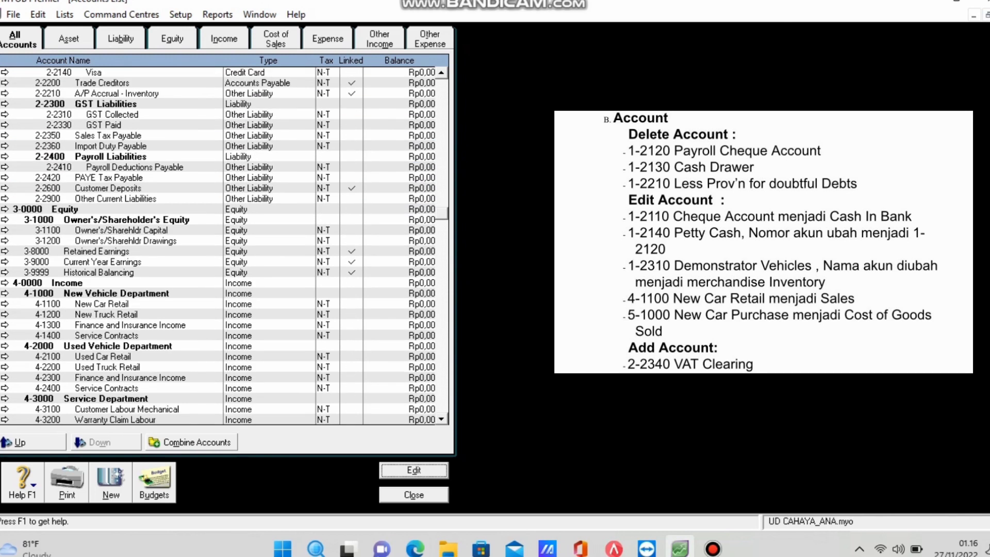
{"action": "left_click", "coordinate": [103, 303]}
{"action": "key", "text": "Return"}
{"action": "key", "text": "Tab"}
{"action": "type", "text": "Sales"}
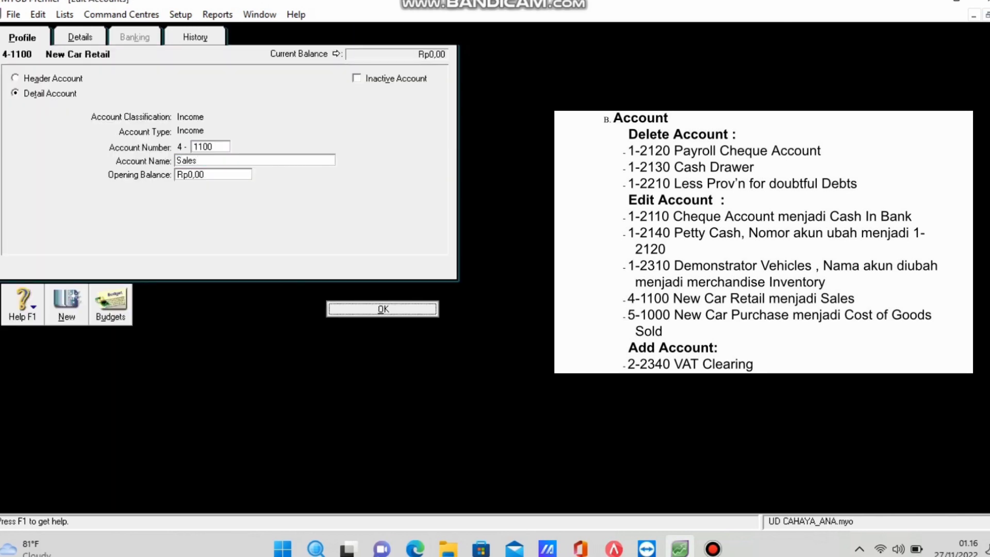
{"action": "key", "text": "Return"}
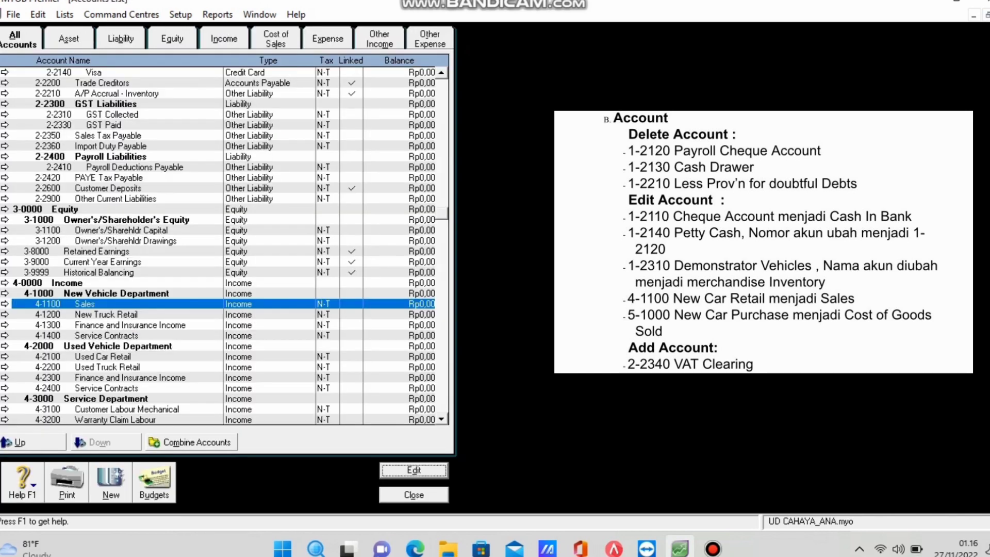
Rename account 5-1100 New Car Purchases to Cost Of Goods Sold.
{"action": "scroll", "coordinate": [224, 246], "scroll_direction": "down", "scroll_amount": 6}
{"action": "left_click", "coordinate": [103, 346]}
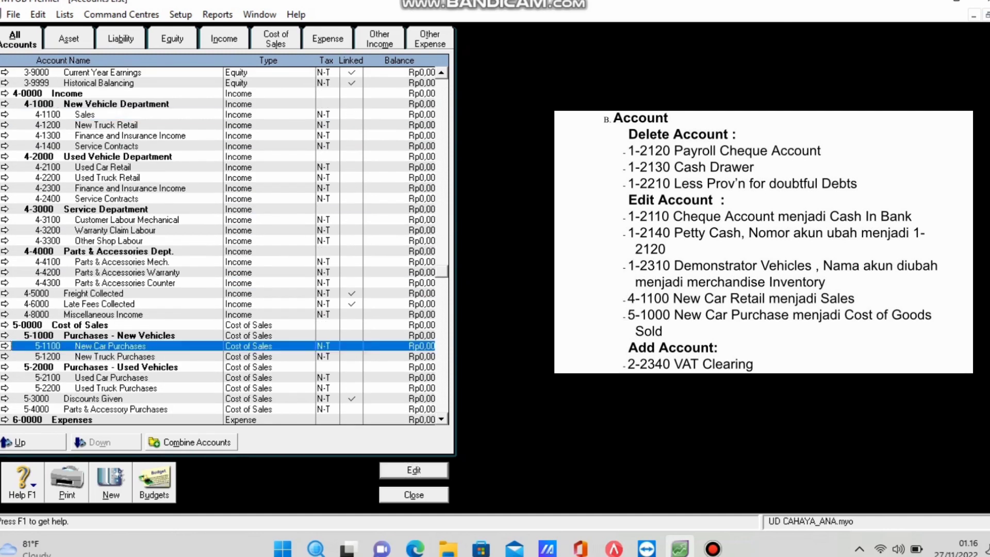
{"action": "key", "text": "Return"}
{"action": "key", "text": "Tab"}
{"action": "type", "text": "Cost Of Goods Sold"}
{"action": "key", "text": "Return"}
{"action": "left_click", "coordinate": [225, 304]}
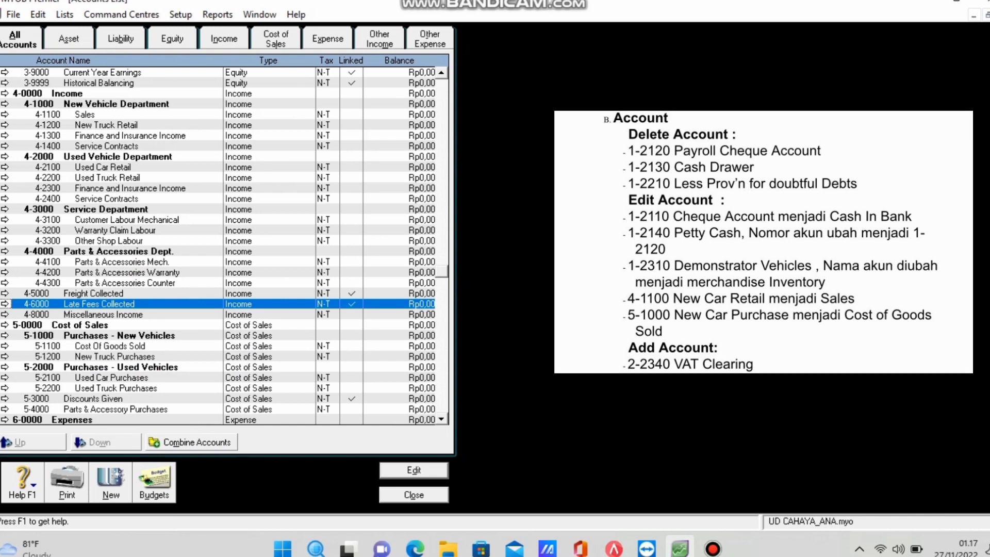
{"action": "scroll", "coordinate": [224, 246], "scroll_direction": "up", "scroll_amount": 9}
{"action": "scroll", "coordinate": [225, 246], "scroll_direction": "down", "scroll_amount": 7}
{"action": "scroll", "coordinate": [225, 246], "scroll_direction": "up", "scroll_amount": 3}
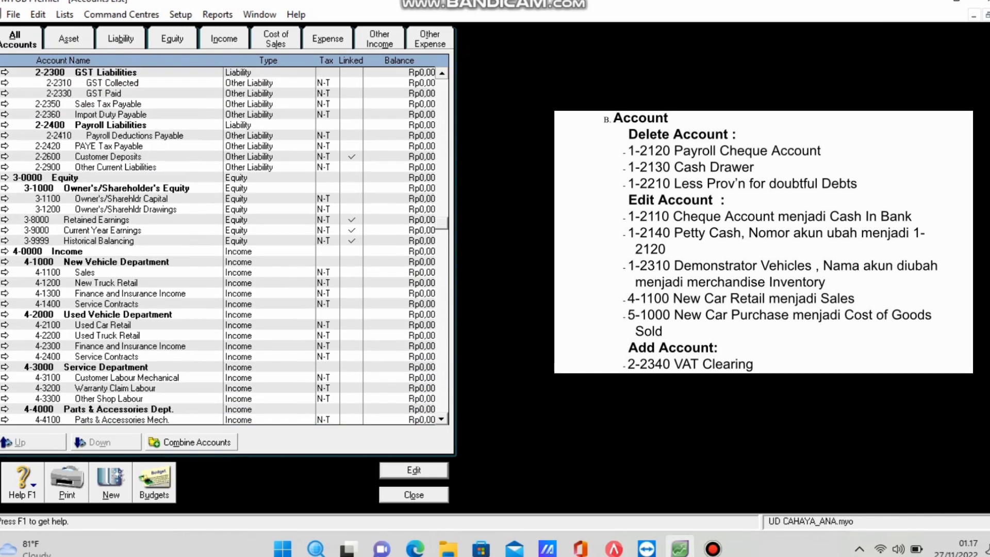
{"action": "scroll", "coordinate": [224, 246], "scroll_direction": "up", "scroll_amount": 5}
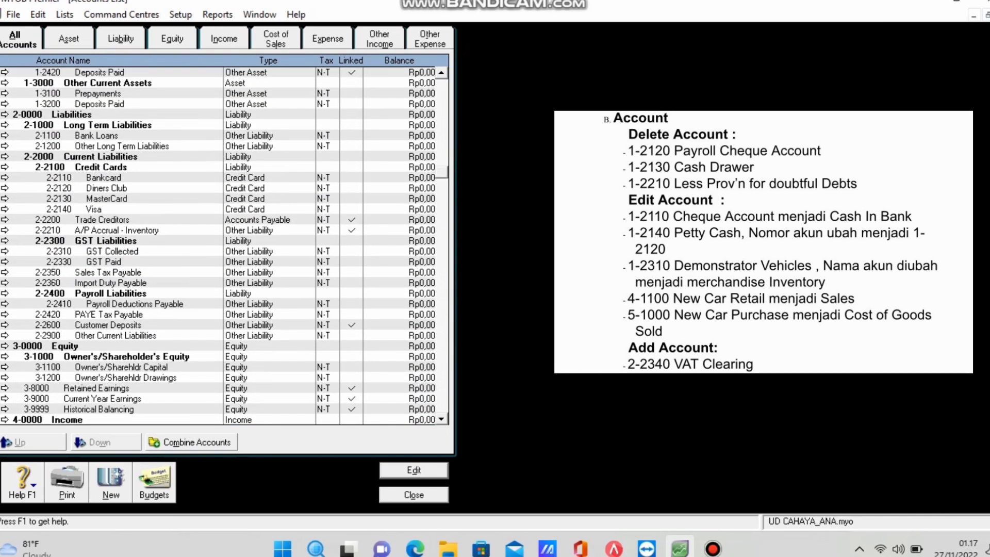
Start a new account with the account type Other Current Liability.
{"action": "left_click", "coordinate": [111, 482]}
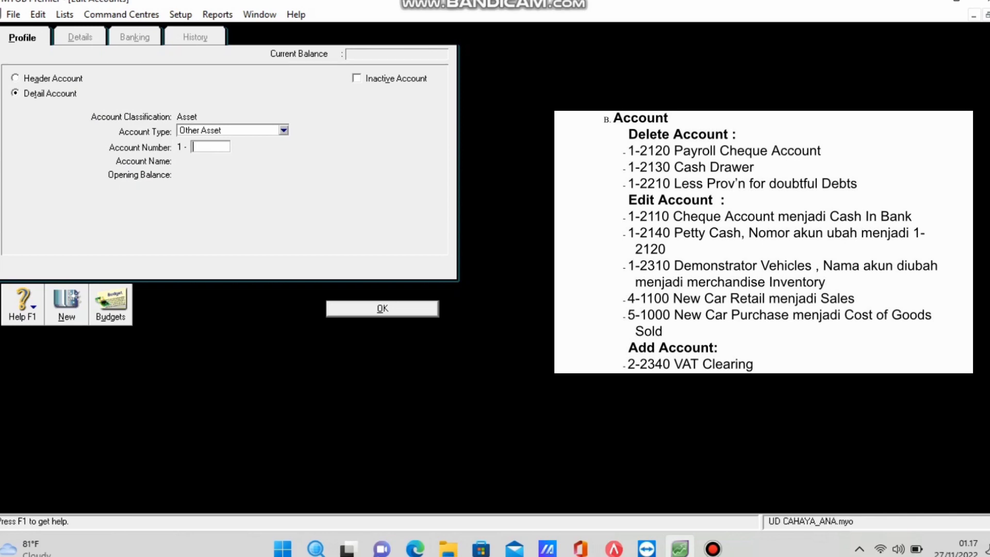
{"action": "left_click", "coordinate": [284, 130]}
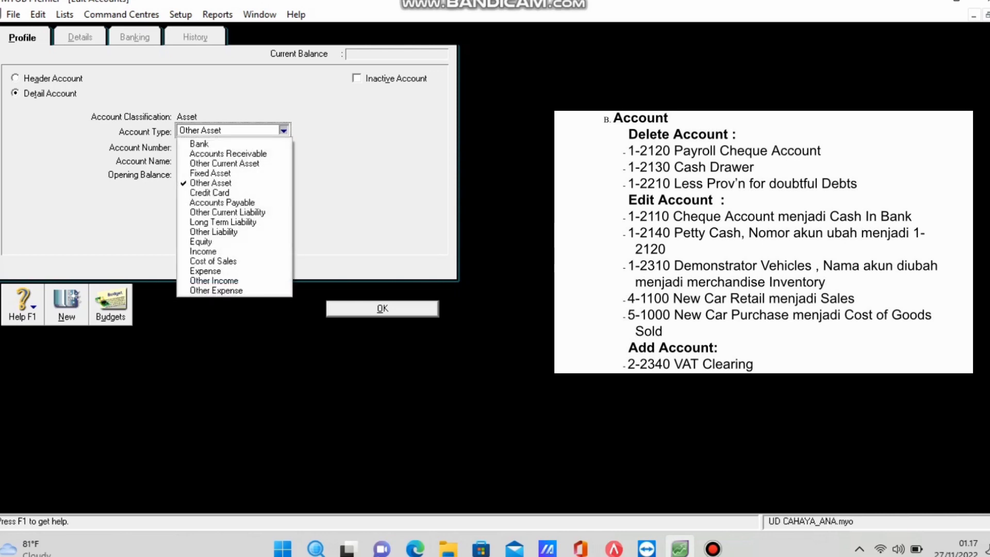
{"action": "key", "text": "Escape"}
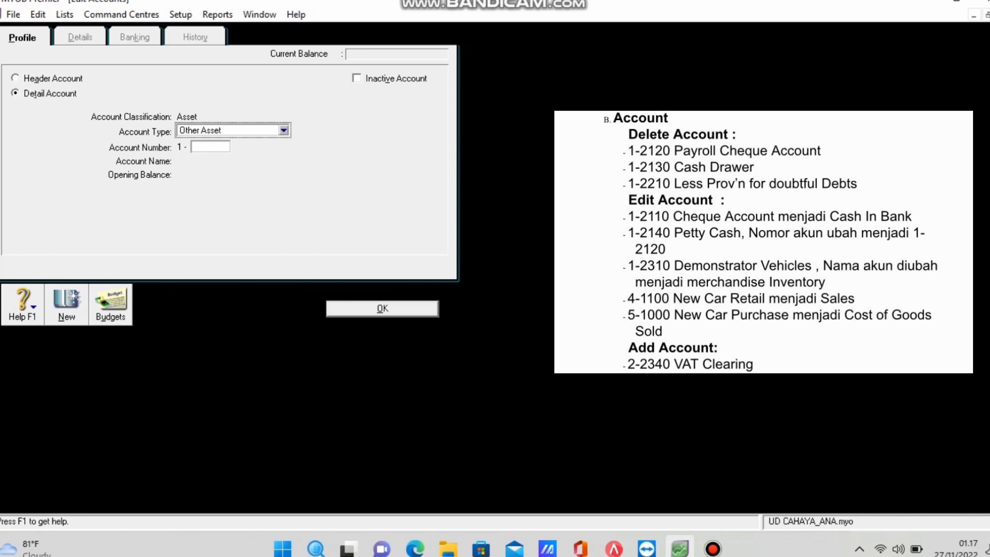
{"action": "left_click", "coordinate": [210, 148]}
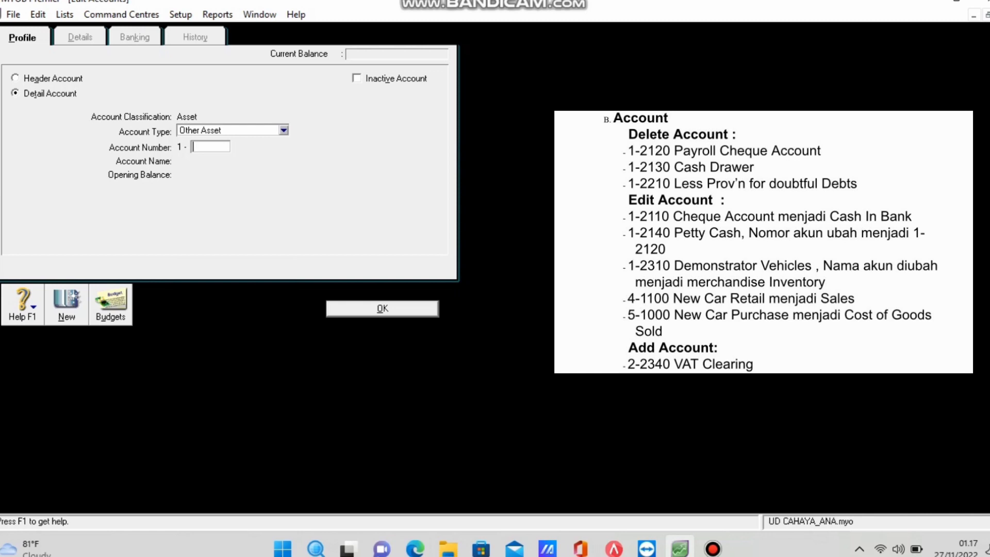
{"action": "left_click", "coordinate": [284, 130]}
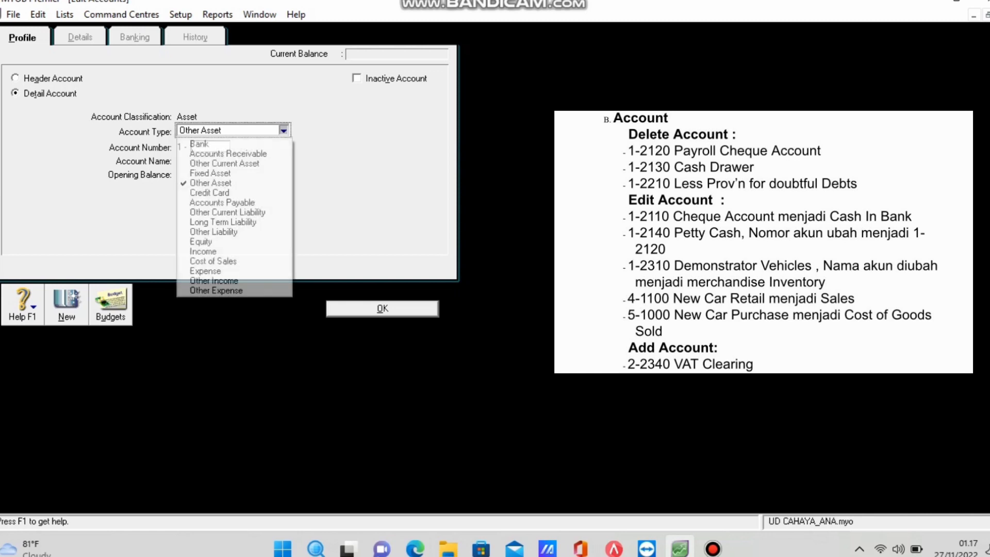
{"action": "key", "text": "Down"}
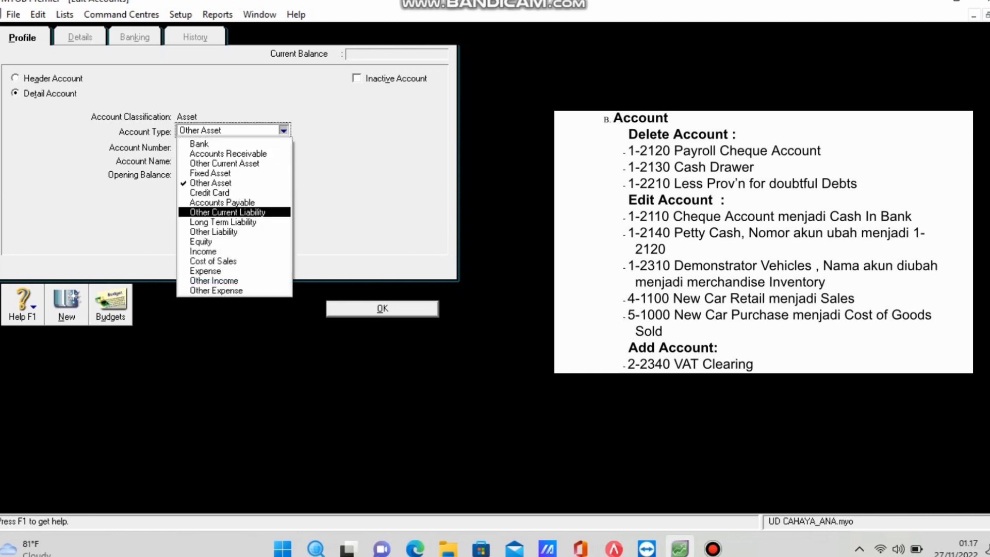
{"action": "key", "text": "Down"}
{"action": "key", "text": "Up"}
{"action": "key", "text": "Return"}
Give it number 2340 and name VAT Clearing, then save it.
{"action": "left_click", "coordinate": [210, 147]}
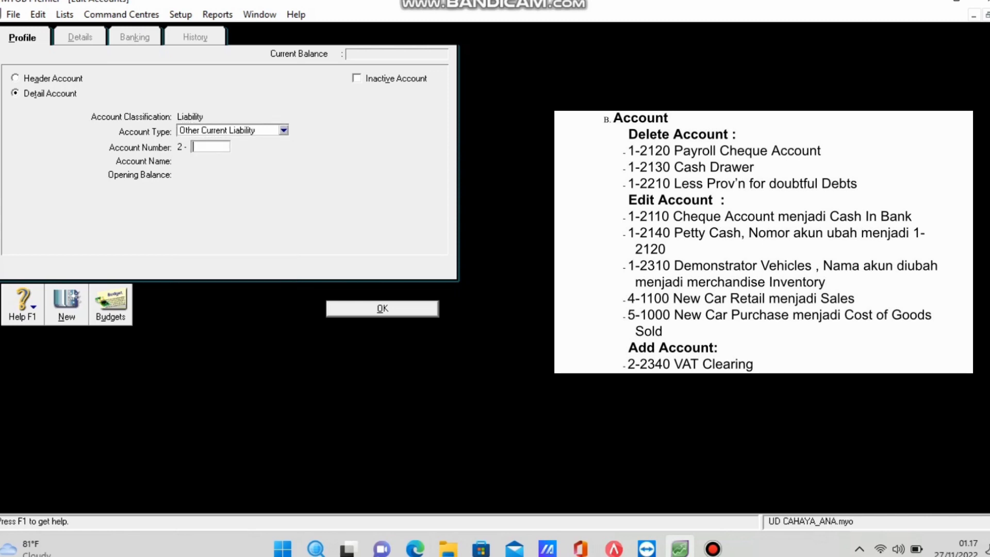
{"action": "type", "text": "2340"}
{"action": "key", "text": "Tab"}
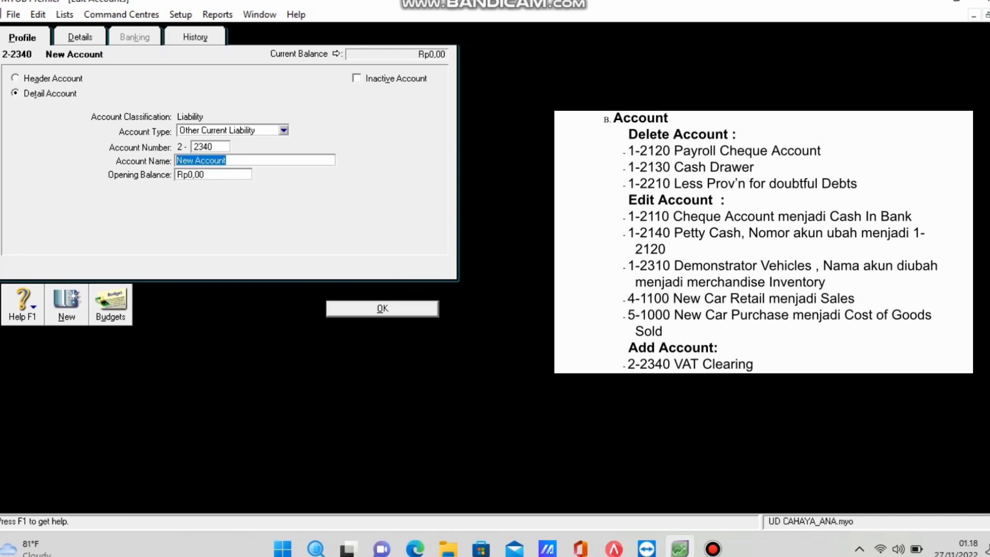
{"action": "type", "text": "VAT"}
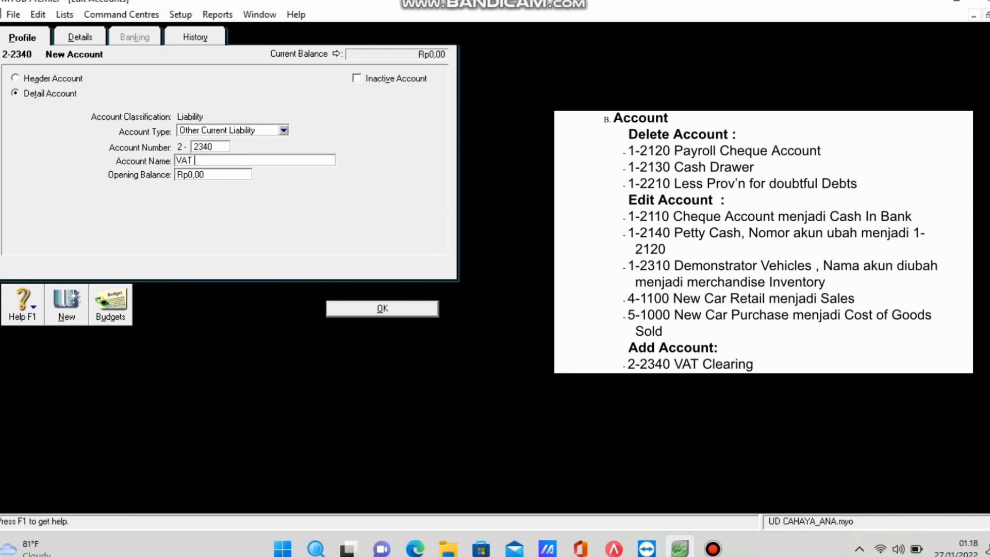
{"action": "type", "text": " Clearing"}
{"action": "key", "text": "Return"}
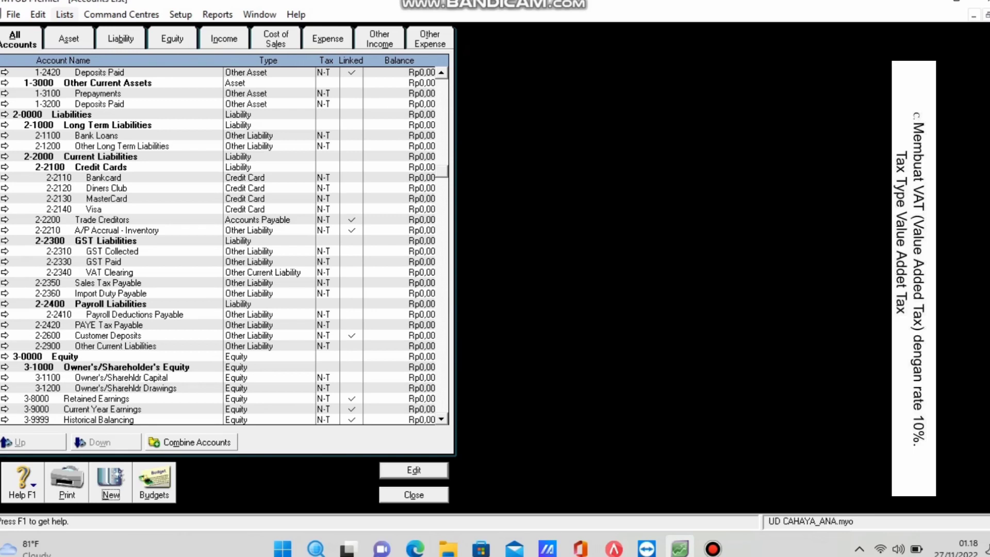
Open the Lists menu from the Accounts List window.
{"action": "left_click", "coordinate": [65, 14]}
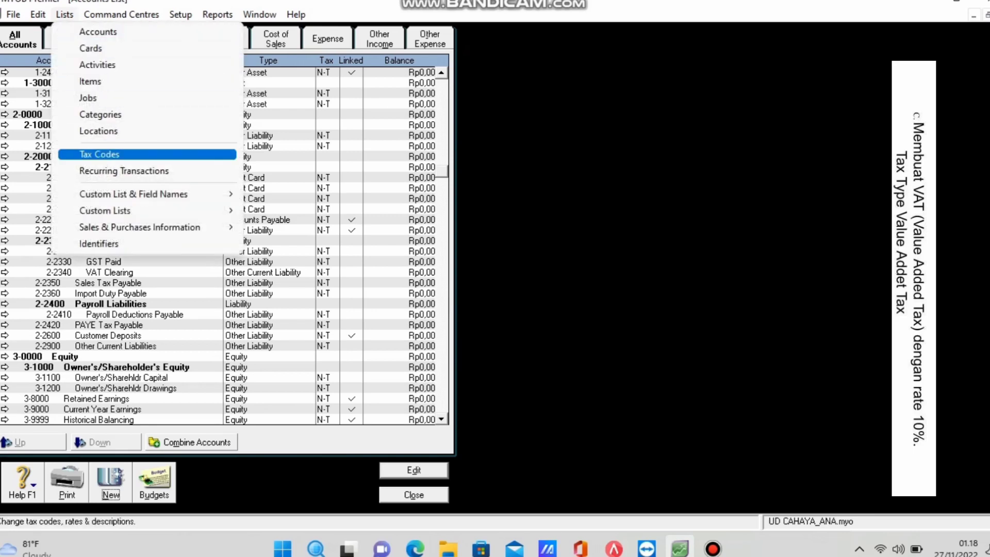
Open the Tax Code List and delete the BL, E33 and EN3 tax codes.
{"action": "key", "text": "Return"}
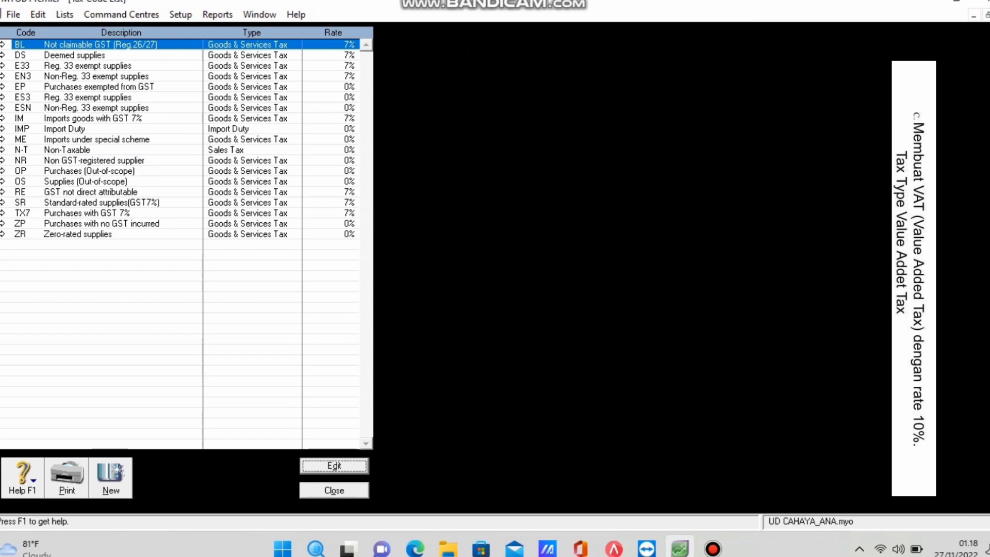
{"action": "key", "text": "shift+F10"}
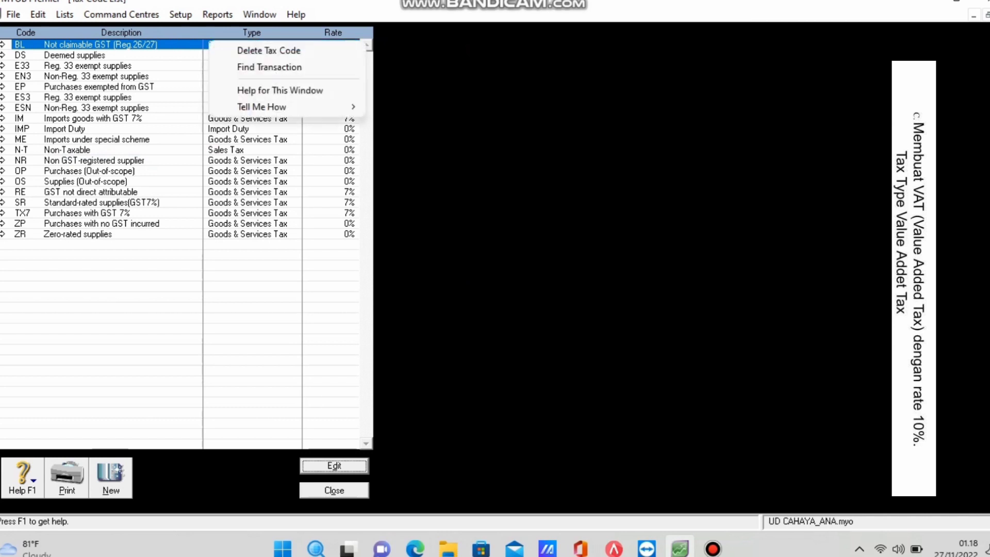
{"action": "key", "text": "Return"}
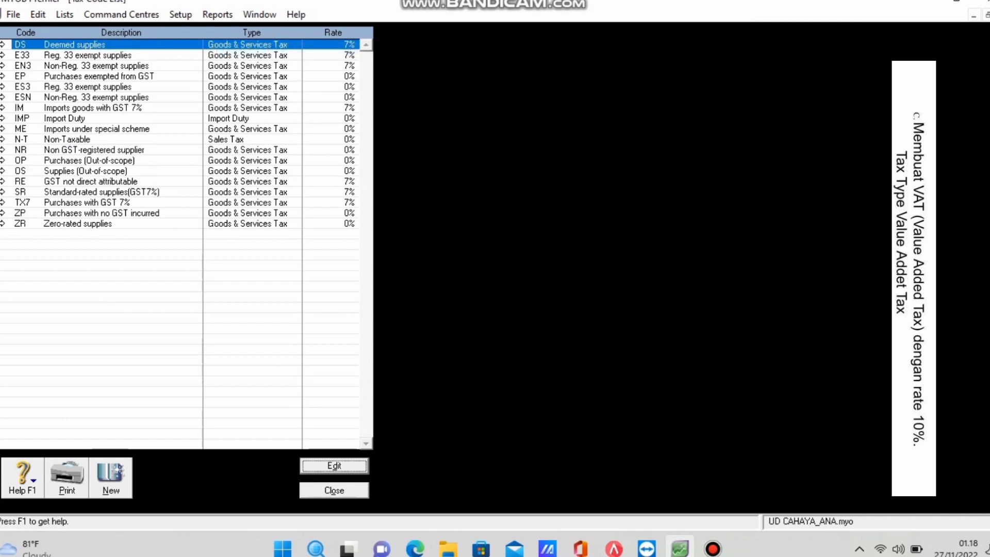
{"action": "left_click", "coordinate": [88, 55]}
{"action": "key", "text": "shift+F10"}
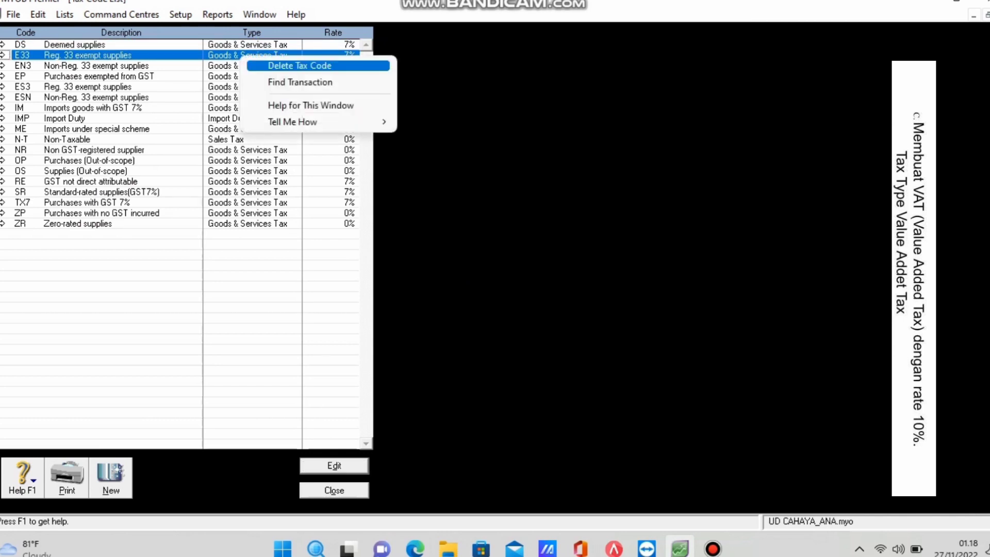
{"action": "key", "text": "Return"}
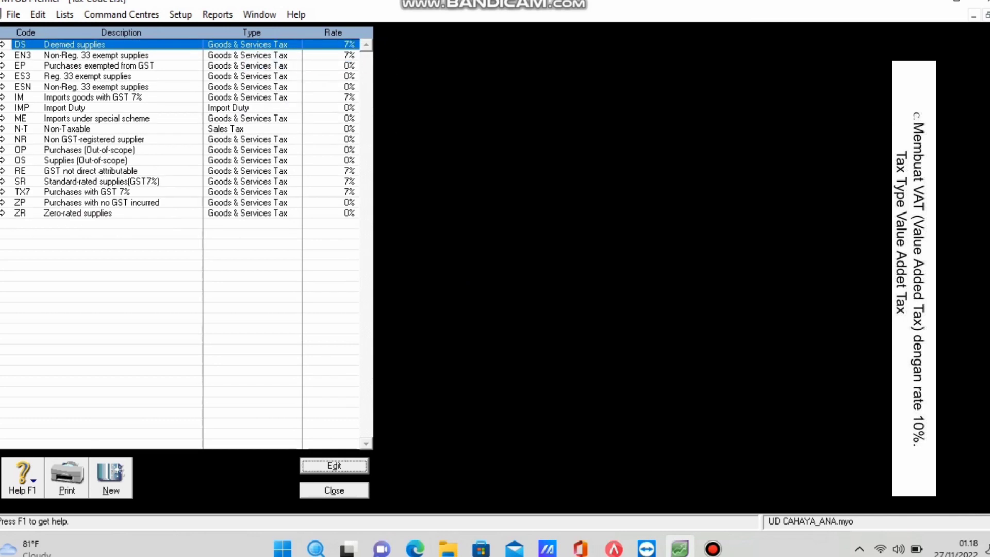
{"action": "left_click", "coordinate": [88, 55]}
{"action": "key", "text": "shift+F10"}
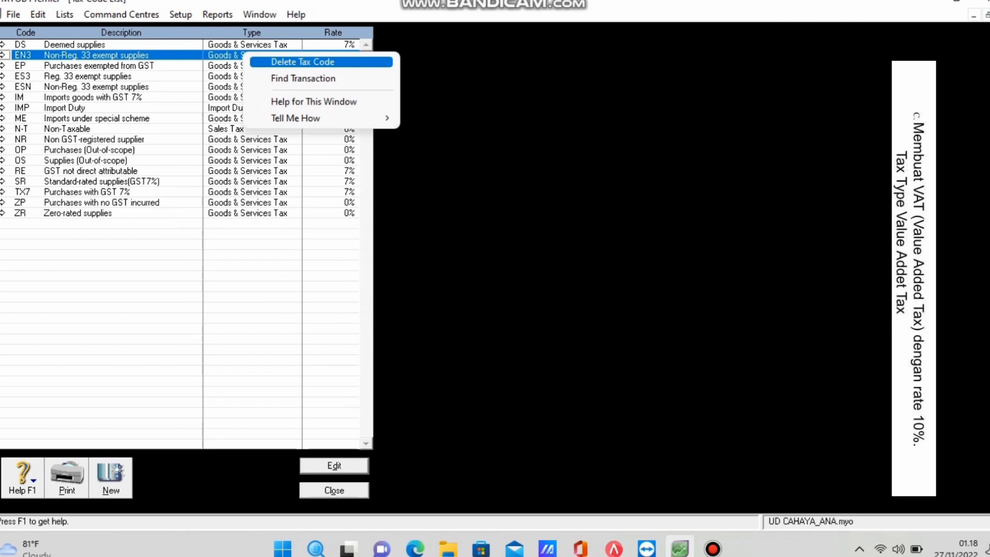
{"action": "left_click", "coordinate": [303, 61]}
Delete the DS, EP, ES3 and ESN tax codes.
{"action": "right_click", "coordinate": [252, 44]}
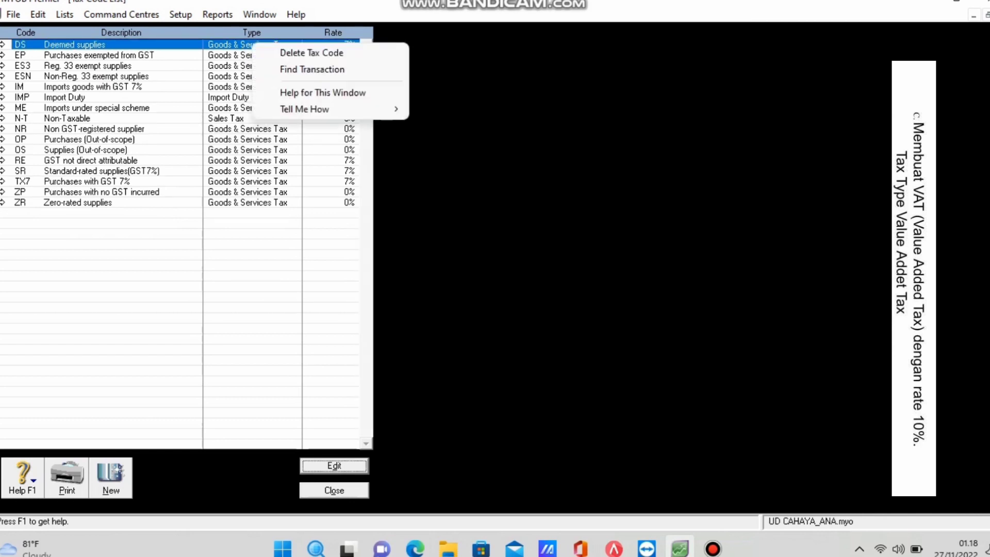
{"action": "left_click", "coordinate": [312, 52]}
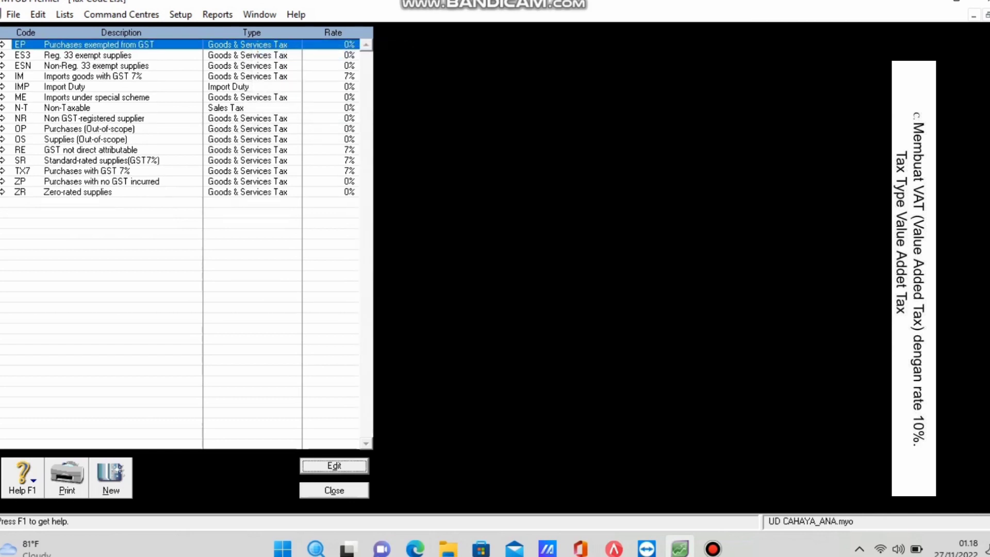
{"action": "right_click", "coordinate": [258, 44]}
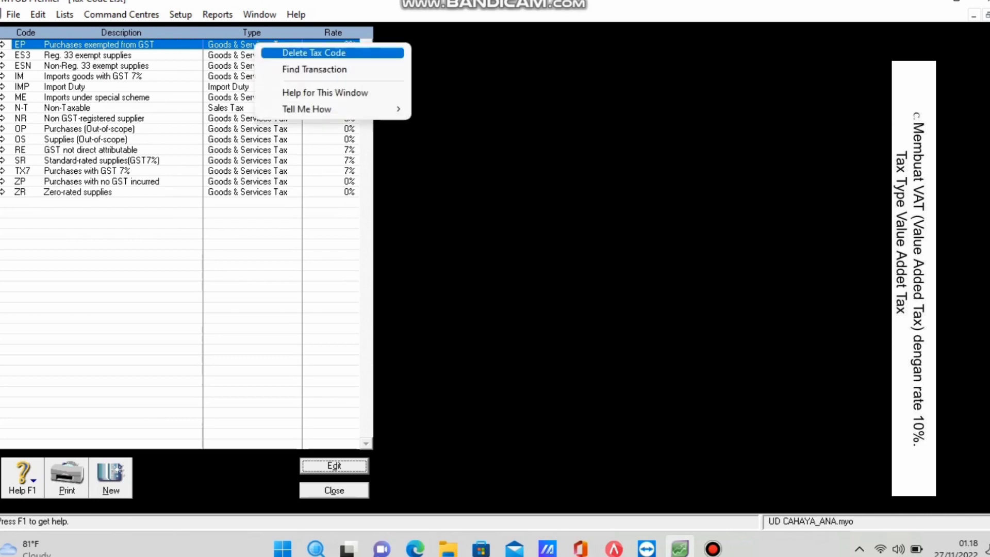
{"action": "left_click", "coordinate": [311, 52]}
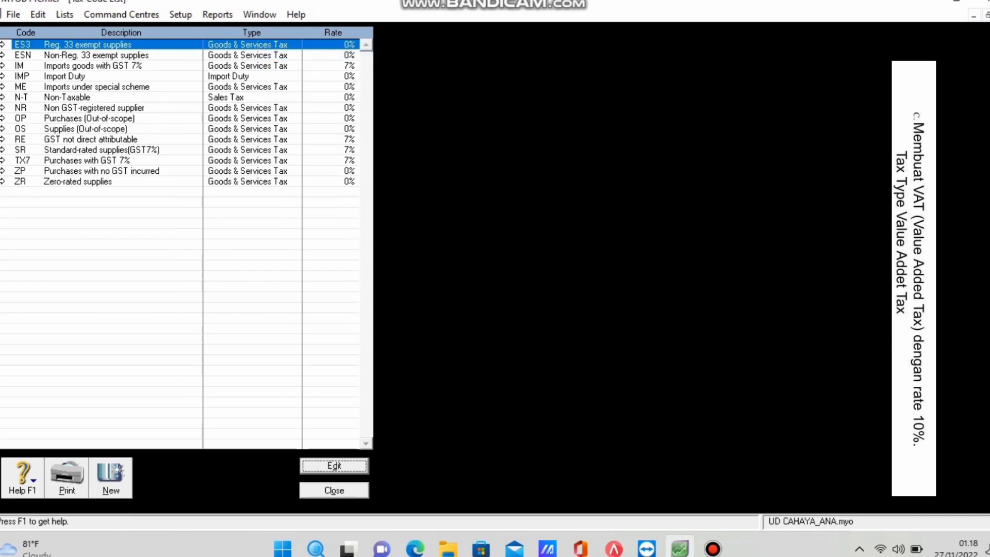
{"action": "right_click", "coordinate": [250, 44]}
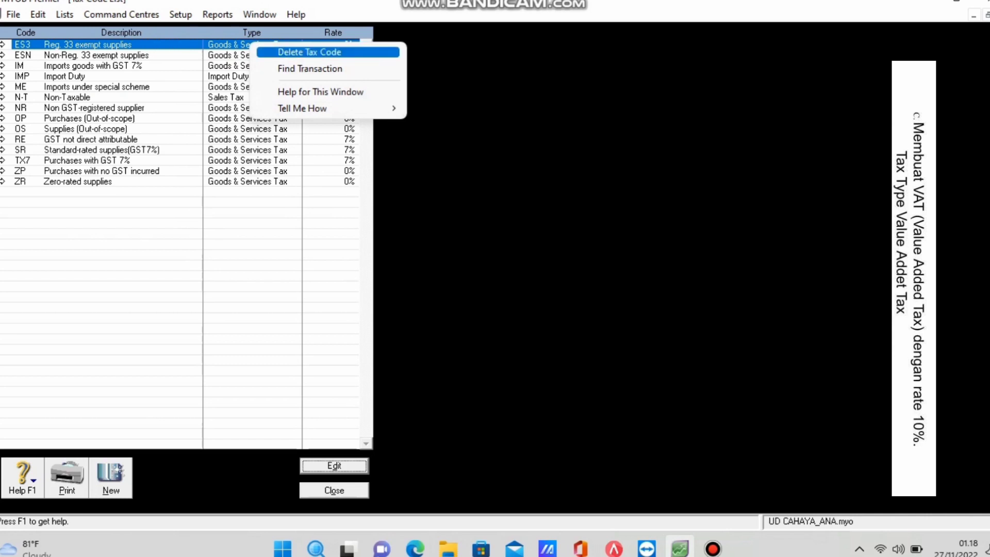
{"action": "key", "text": "Return"}
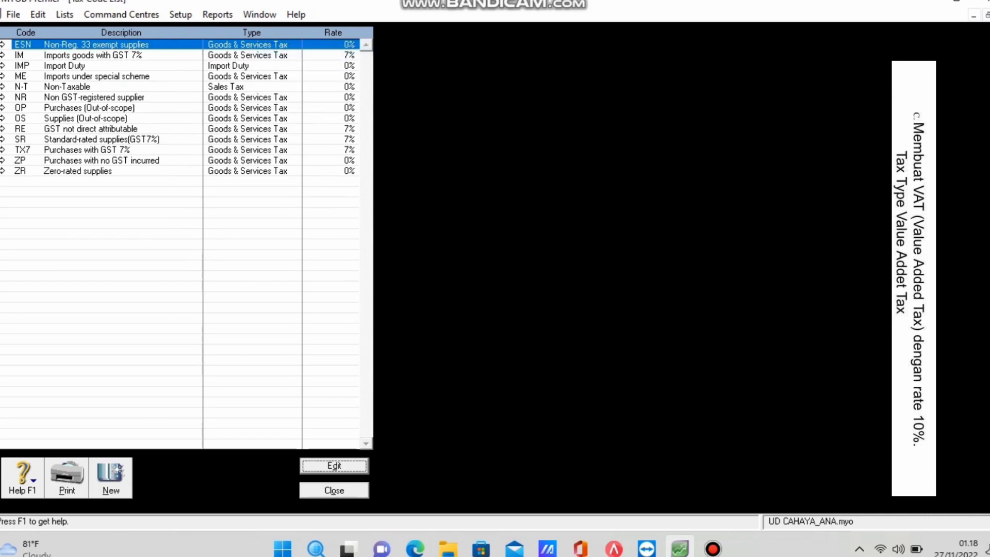
{"action": "right_click", "coordinate": [286, 50]}
{"action": "key", "text": "Return"}
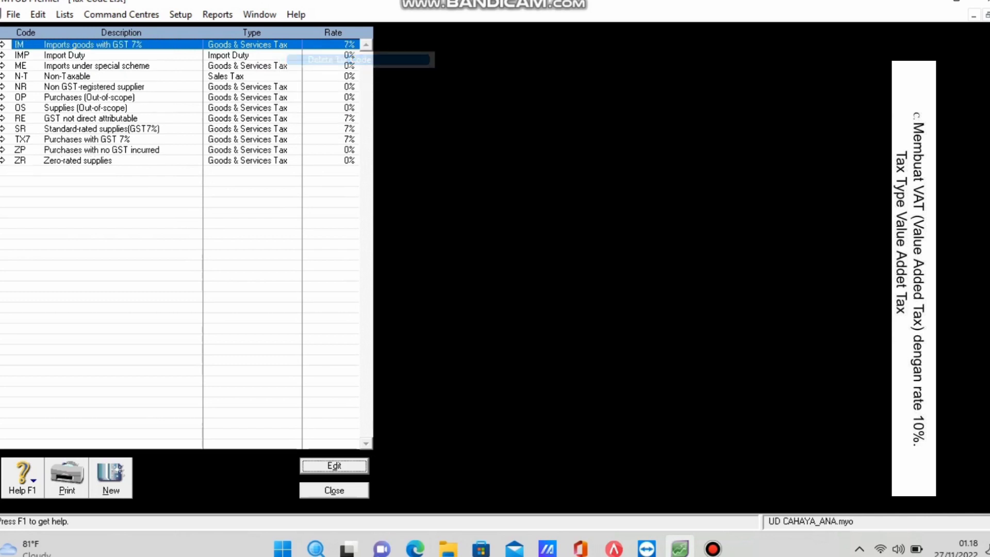
Delete the IM, IMP and ME tax codes.
{"action": "right_click", "coordinate": [288, 32]}
{"action": "key", "text": "Down"}
{"action": "key", "text": "Return"}
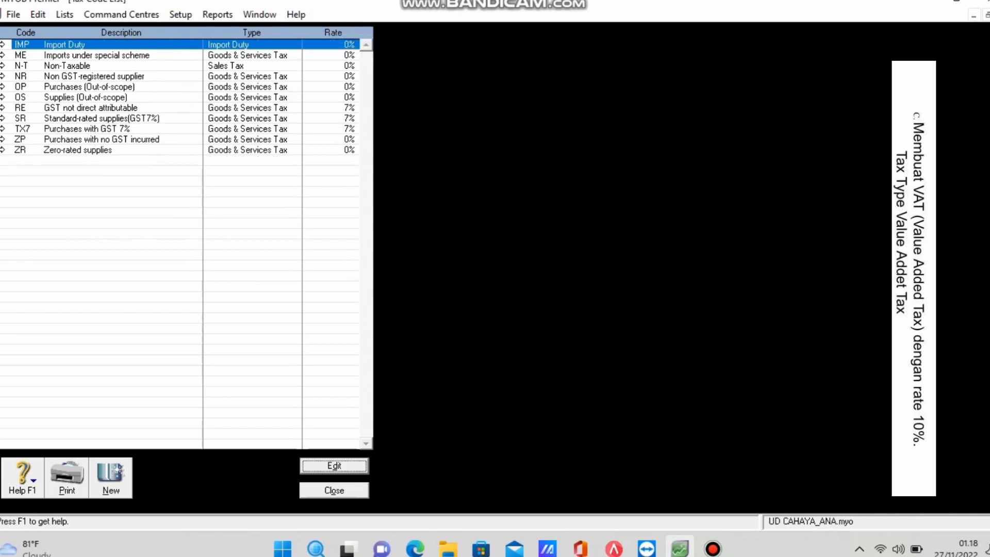
{"action": "right_click", "coordinate": [287, 44]}
{"action": "key", "text": "Down"}
{"action": "key", "text": "Return"}
{"action": "right_click", "coordinate": [257, 36]}
{"action": "key", "text": "Down"}
{"action": "key", "text": "Return"}
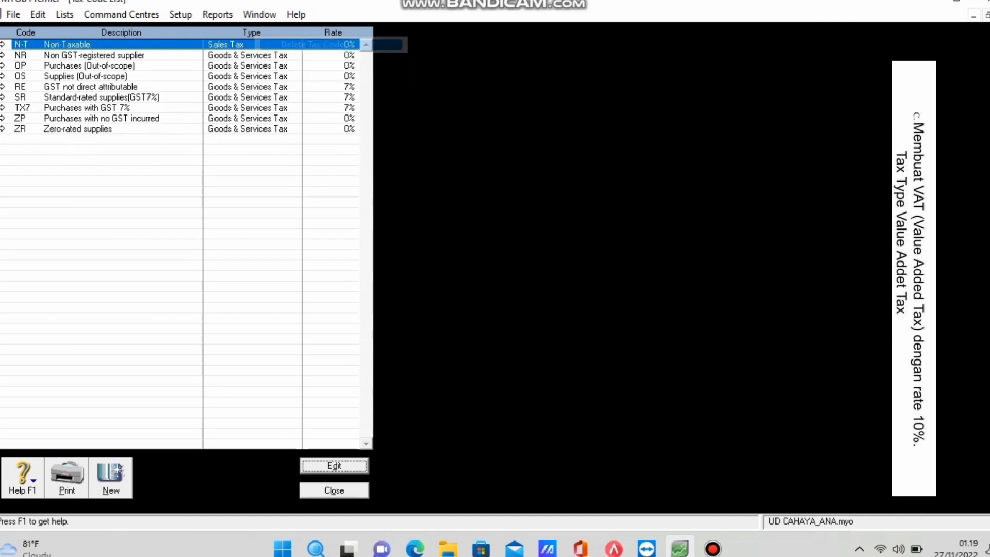
Delete the OP, OS and RE tax codes.
{"action": "left_click", "coordinate": [87, 65]}
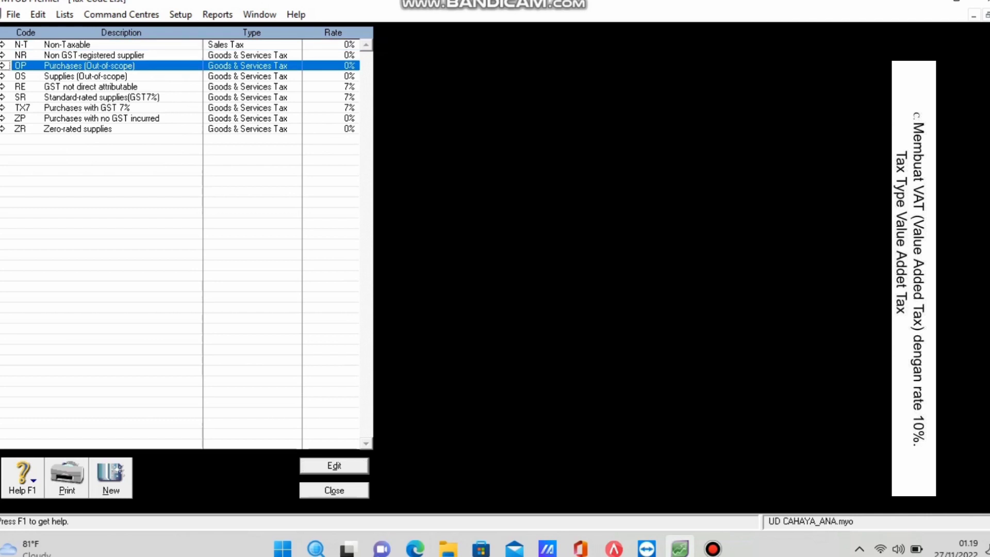
{"action": "right_click", "coordinate": [238, 63]}
{"action": "key", "text": "Down"}
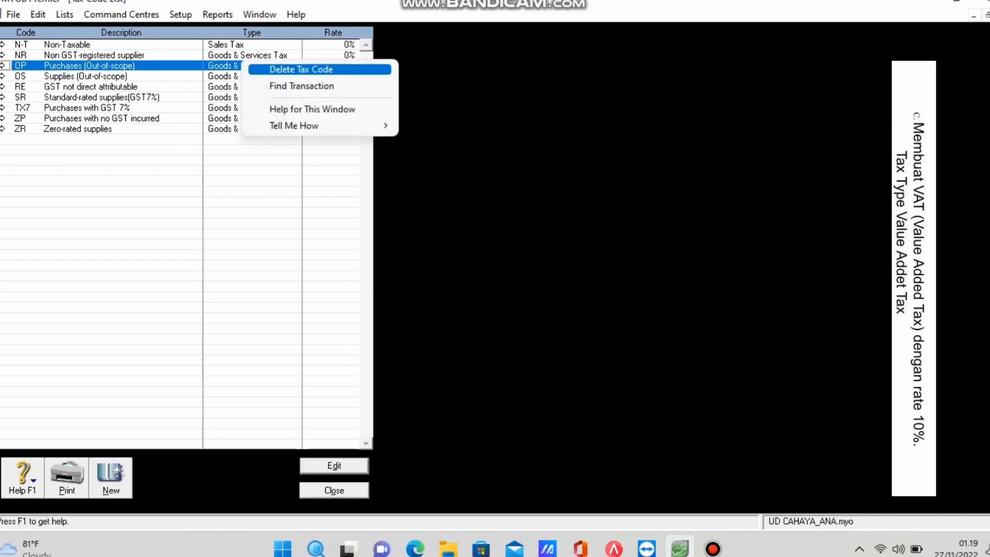
{"action": "key", "text": "Return"}
{"action": "left_click", "coordinate": [87, 65]}
{"action": "right_click", "coordinate": [242, 65]}
{"action": "key", "text": "Down"}
{"action": "key", "text": "Return"}
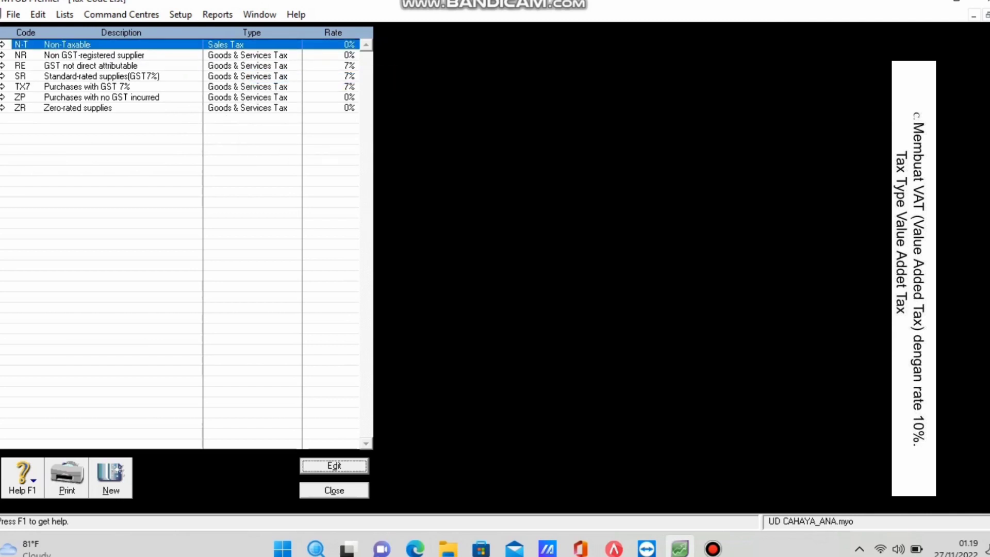
{"action": "left_click", "coordinate": [88, 65]}
{"action": "right_click", "coordinate": [206, 63]}
{"action": "key", "text": "Down"}
{"action": "key", "text": "Return"}
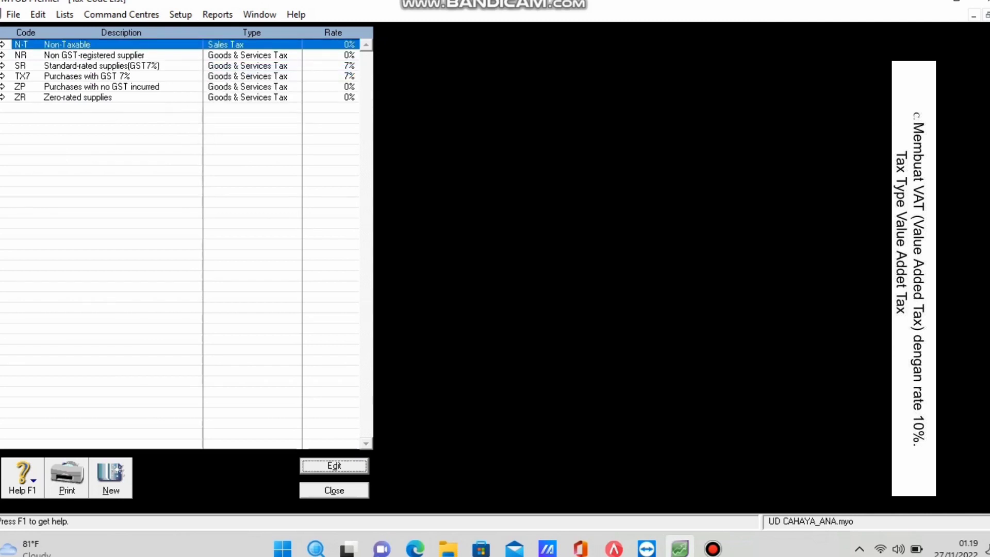
Try deleting SR, dismiss the cannot-delete warning, then delete the ZR tax code.
{"action": "left_click", "coordinate": [218, 65]}
{"action": "right_click", "coordinate": [218, 64]}
{"action": "key", "text": "Down"}
{"action": "key", "text": "Return"}
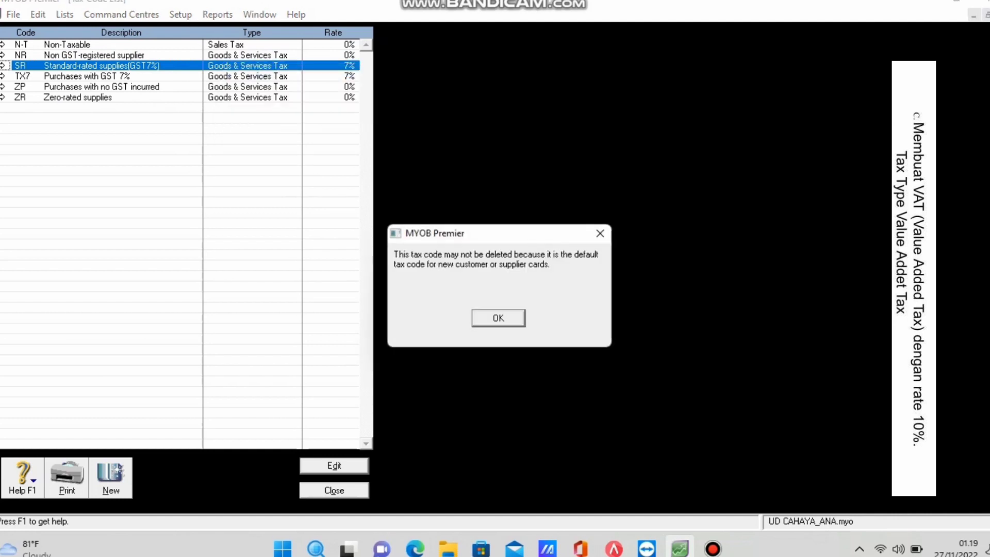
{"action": "key", "text": "Return"}
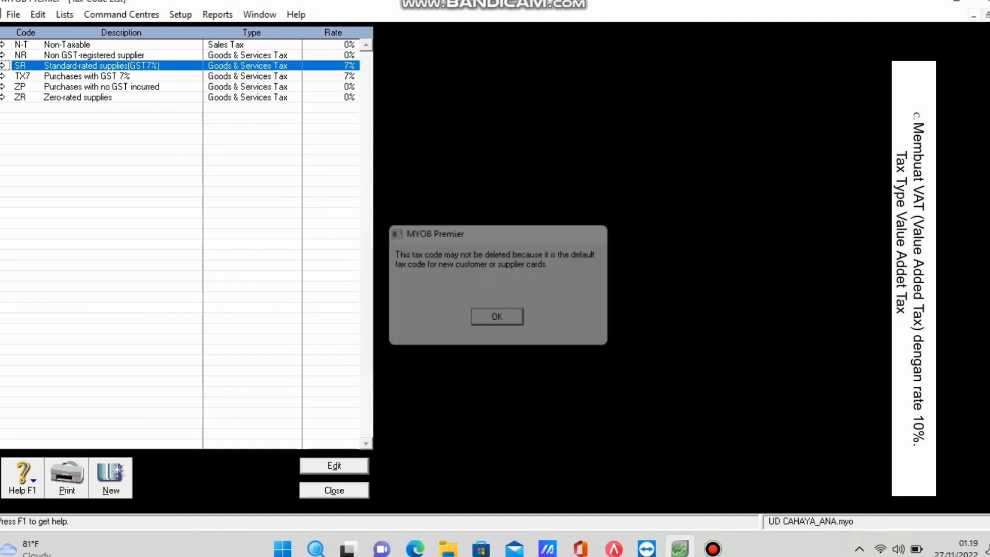
{"action": "left_click", "coordinate": [154, 97]}
{"action": "right_click", "coordinate": [275, 98]}
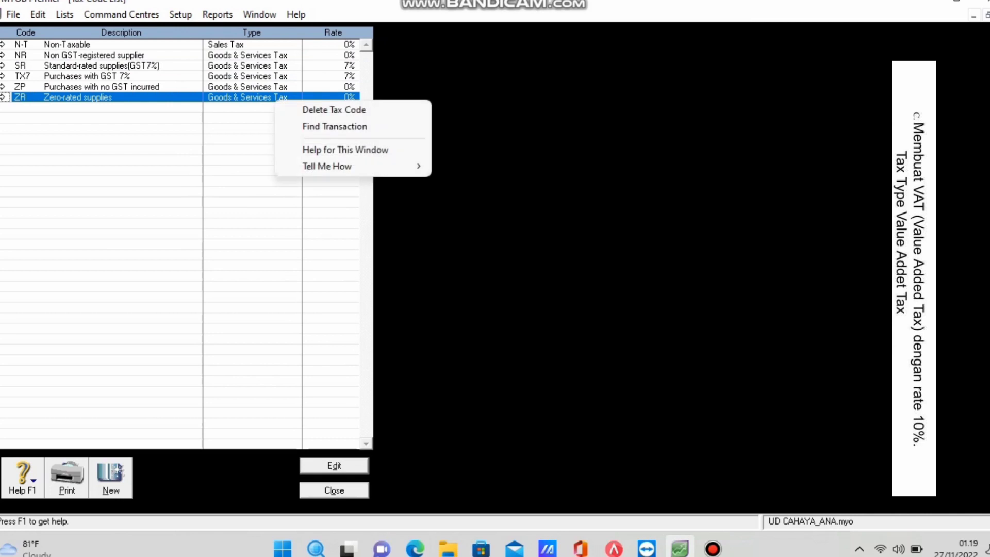
{"action": "left_click", "coordinate": [335, 110]}
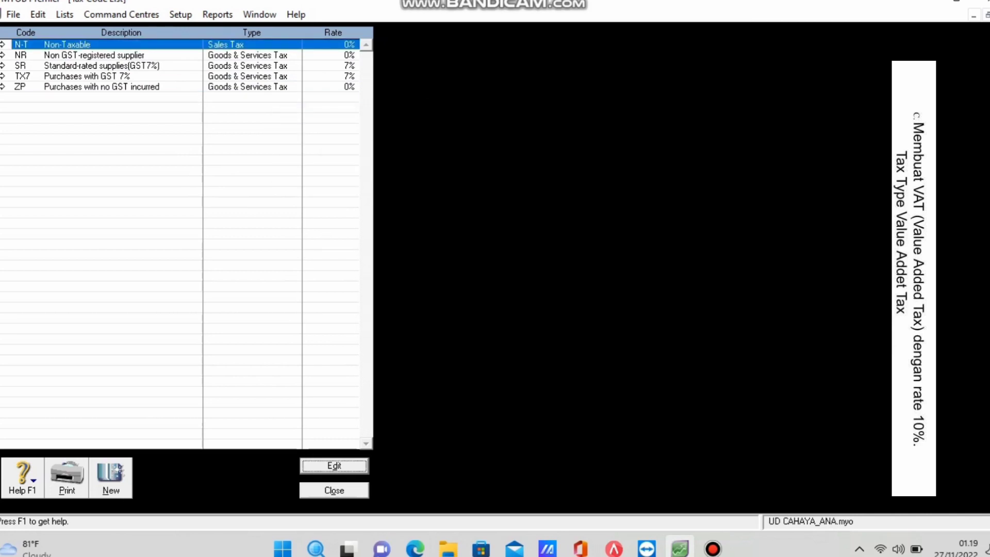
Delete the ZP tax code and attempt to delete TX7.
{"action": "left_click", "coordinate": [247, 87]}
{"action": "right_click", "coordinate": [252, 87]}
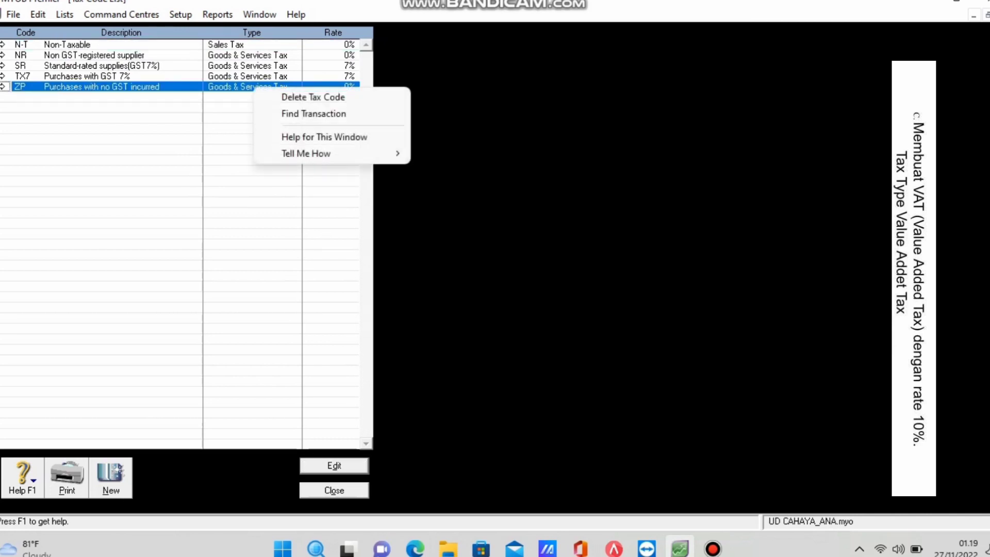
{"action": "left_click", "coordinate": [312, 97]}
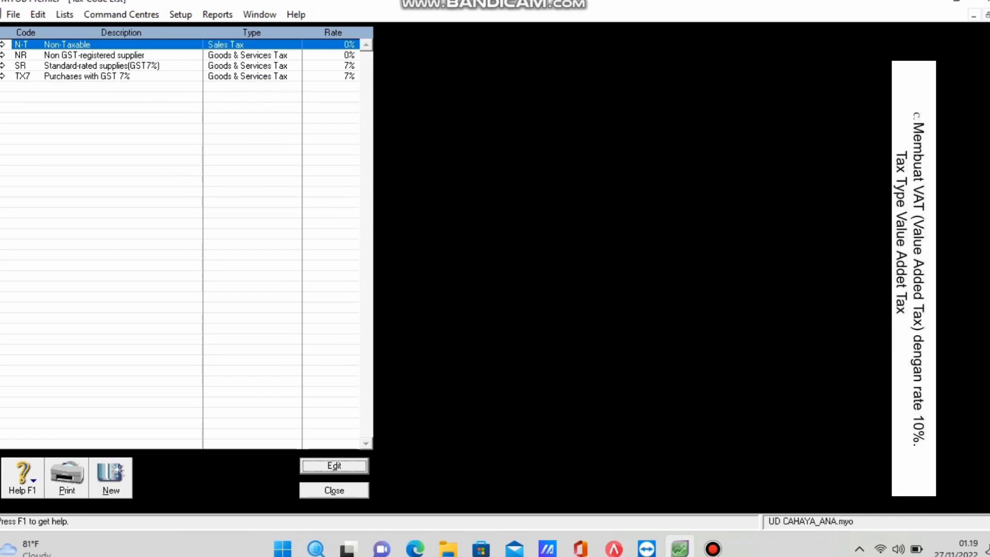
{"action": "left_click", "coordinate": [243, 76]}
{"action": "right_click", "coordinate": [243, 76]}
{"action": "left_click", "coordinate": [304, 84]}
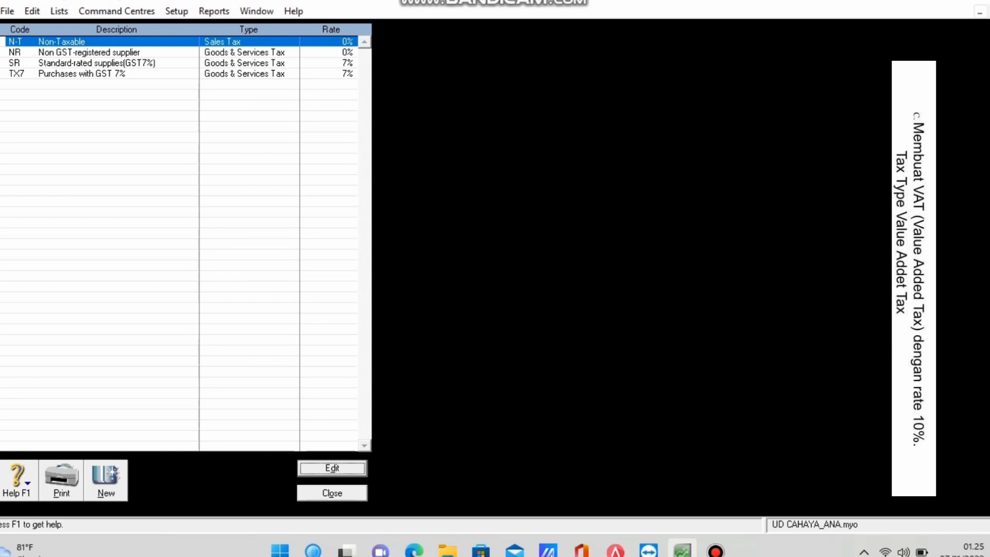
{"action": "key", "text": "alt+n"}
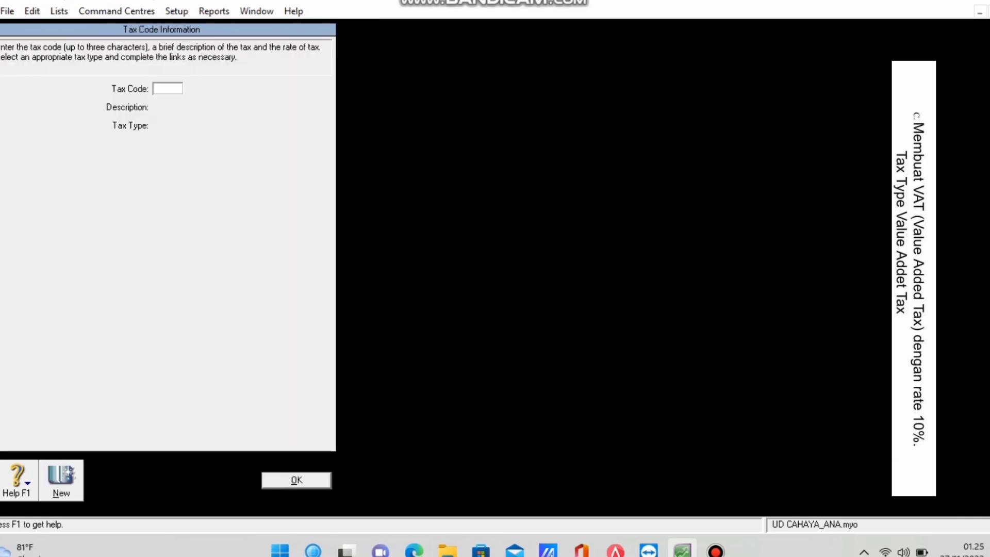
Create tax code VAT, 'Value Added Tax', at 10% with GST Collected linked, and save it.
{"action": "type", "text": "VAT"}
{"action": "key", "text": "Tab"}
{"action": "type", "text": "Value Added"}
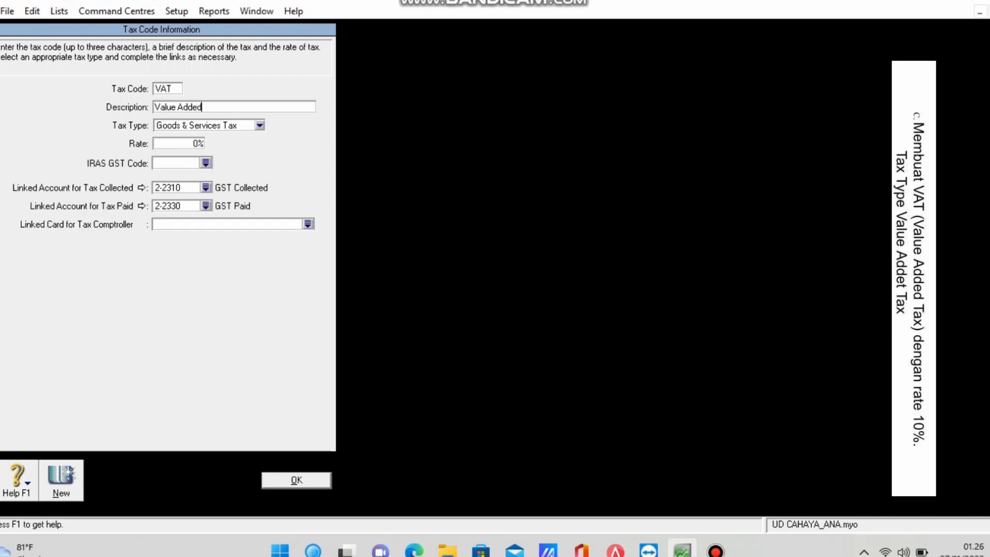
{"action": "type", "text": " Tax"}
{"action": "left_click", "coordinate": [198, 143]}
{"action": "type", "text": "10"}
{"action": "key", "text": "Tab"}
{"action": "left_click", "coordinate": [206, 187]}
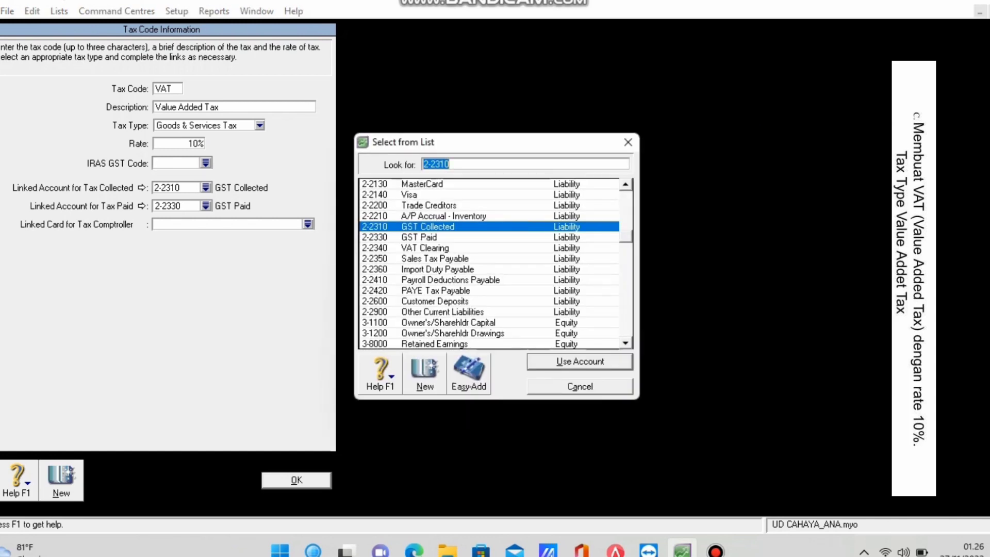
{"action": "key", "text": "Return"}
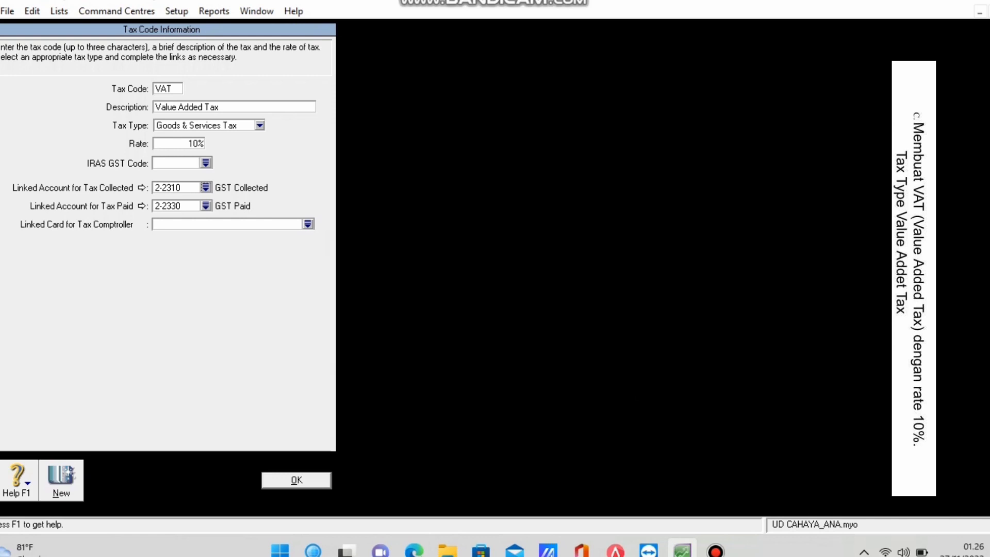
{"action": "key", "text": "Return"}
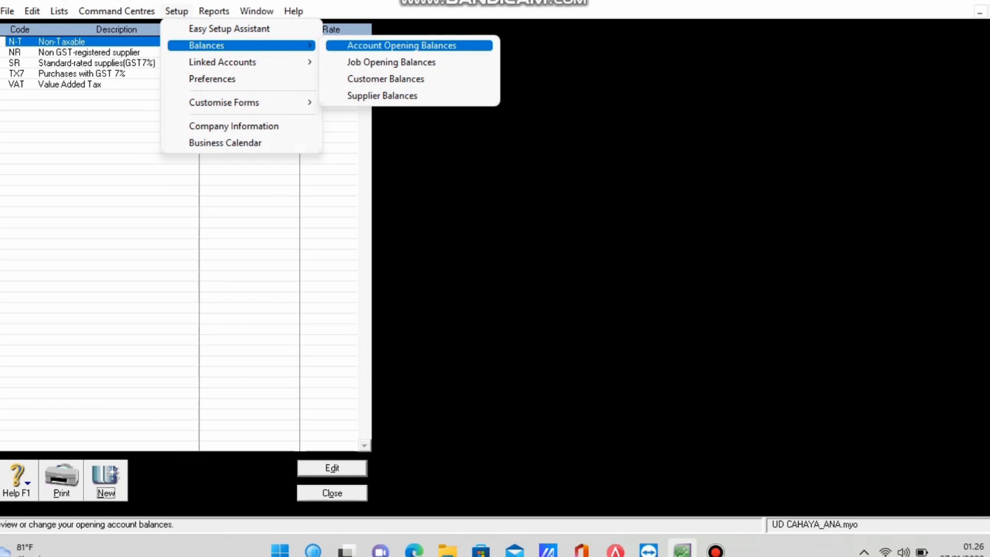
Open Account Opening Balances and enter buildings at cost 12000000 and depreciation -100000.
{"action": "key", "text": "Return"}
{"action": "scroll", "coordinate": [170, 250], "scroll_direction": "up", "scroll_amount": 5}
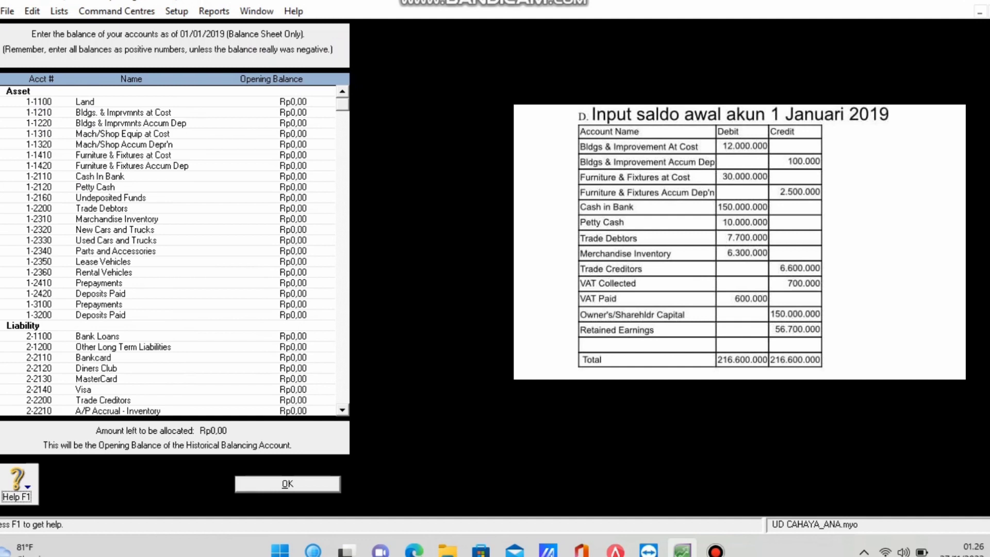
{"action": "left_click", "coordinate": [293, 112]}
{"action": "type", "text": "12000000"}
{"action": "key", "text": "Tab"}
{"action": "type", "text": "-100000"}
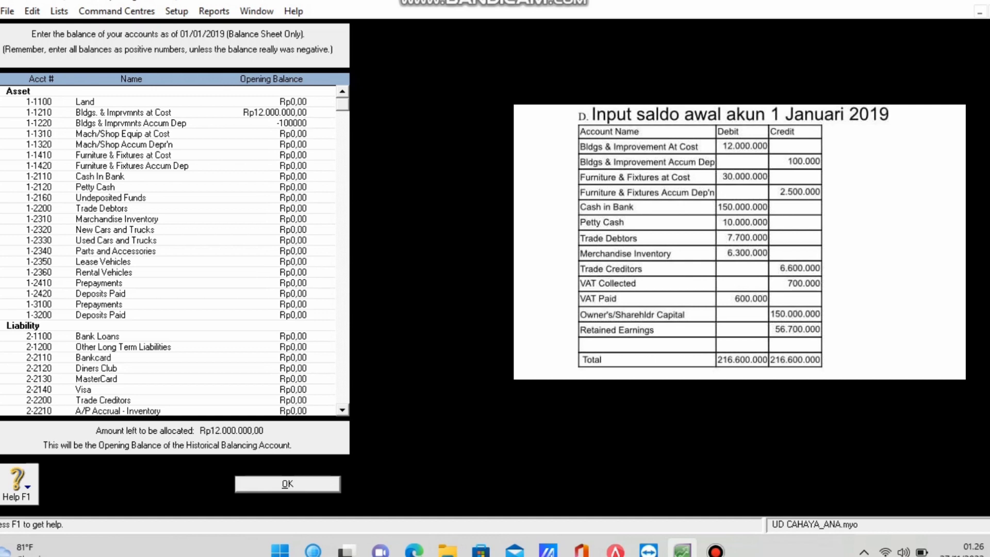
{"action": "key", "text": "Tab"}
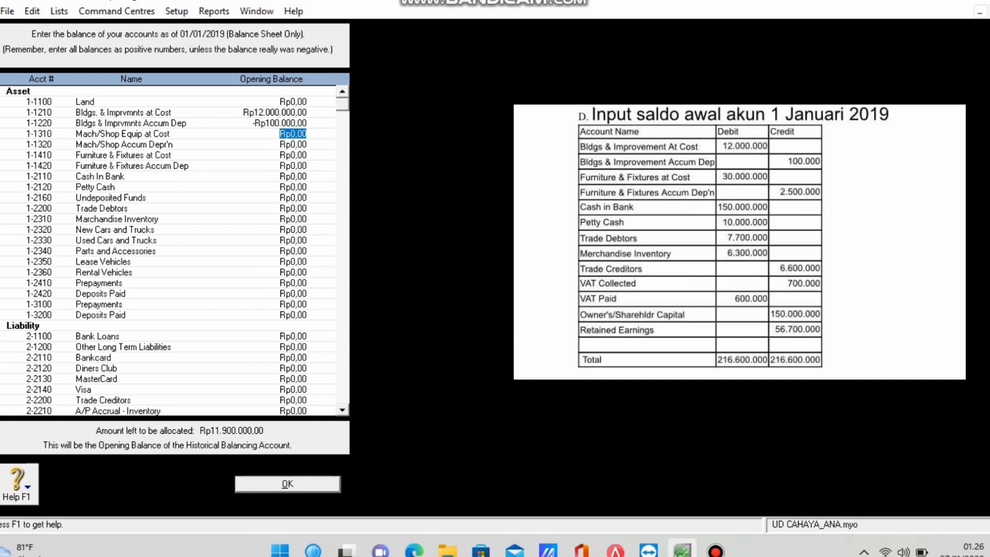
Enter furniture at cost 30000000 and furniture depreciation -2500000.
{"action": "left_click", "coordinate": [293, 166]}
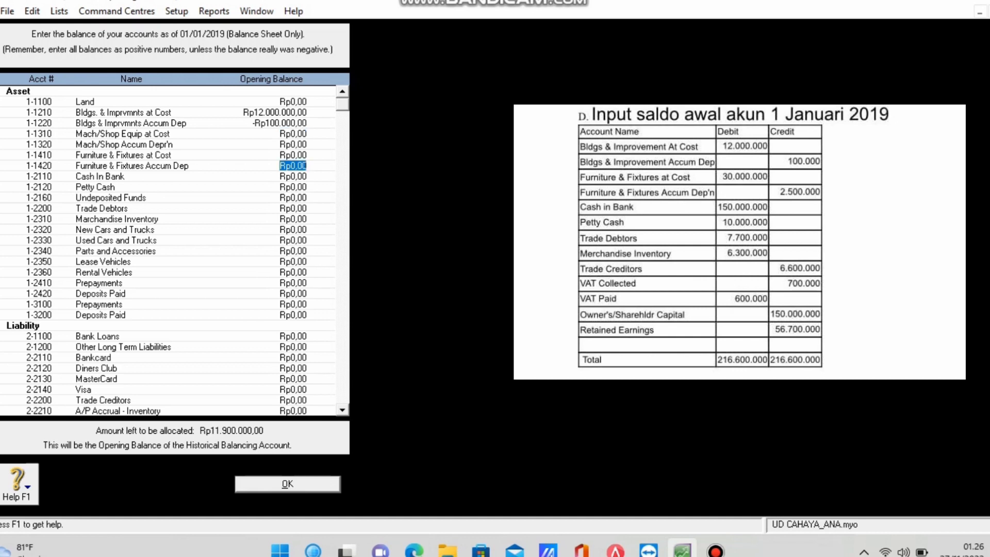
{"action": "left_click", "coordinate": [293, 155]}
{"action": "type", "text": "30000000"}
{"action": "key", "text": "Tab"}
{"action": "type", "text": "-Rp2.500.00"}
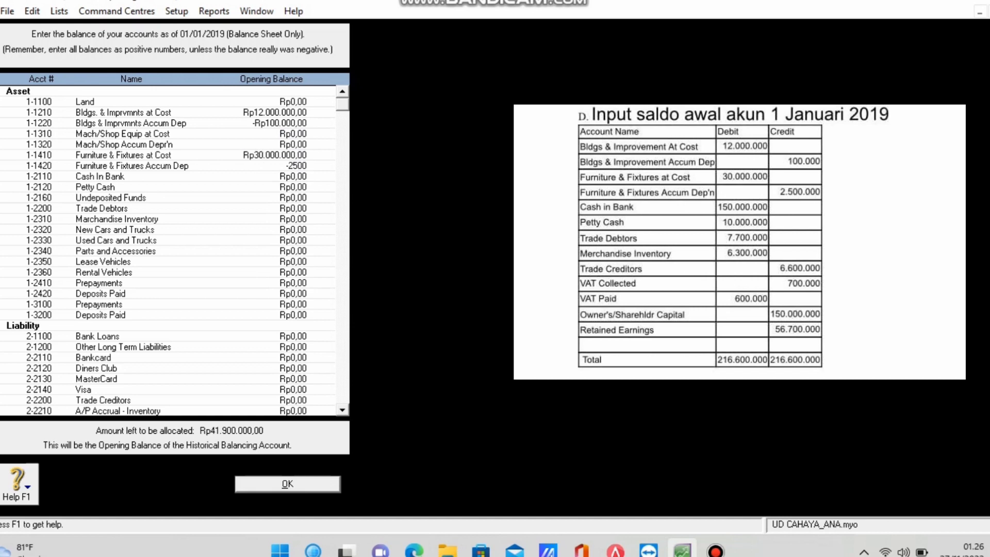
{"action": "type", "text": "000"}
{"action": "key", "text": "Tab"}
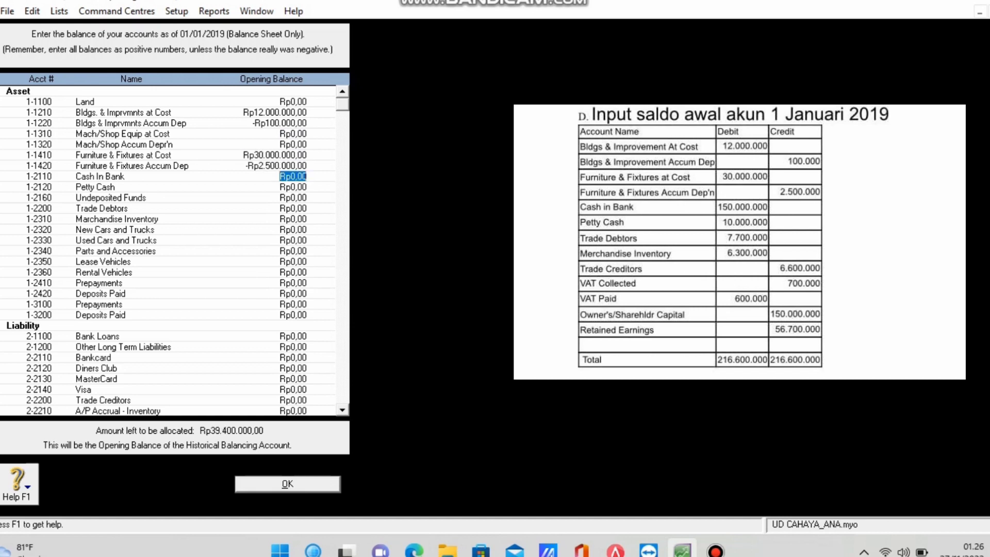
Enter Cash In Bank 150000000, Petty Cash 10000000, Trade Debtors 7700000, Merchandise Inventory 6300000.
{"action": "type", "text": "150000000"}
{"action": "key", "text": "Tab"}
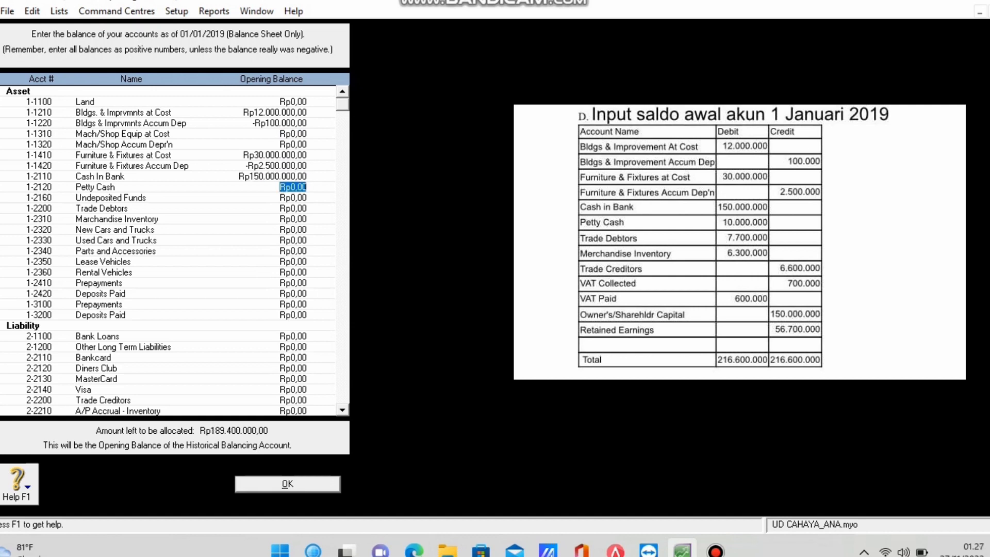
{"action": "type", "text": "10000000"}
{"action": "key", "text": "Tab"}
{"action": "key", "text": "Tab"}
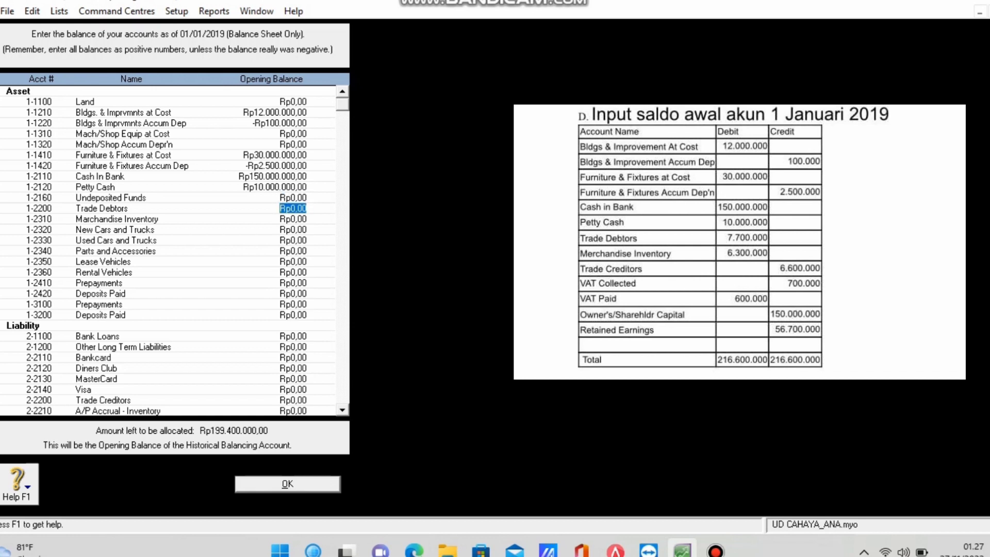
{"action": "type", "text": "7700000"}
{"action": "key", "text": "Tab"}
{"action": "type", "text": "6300000"}
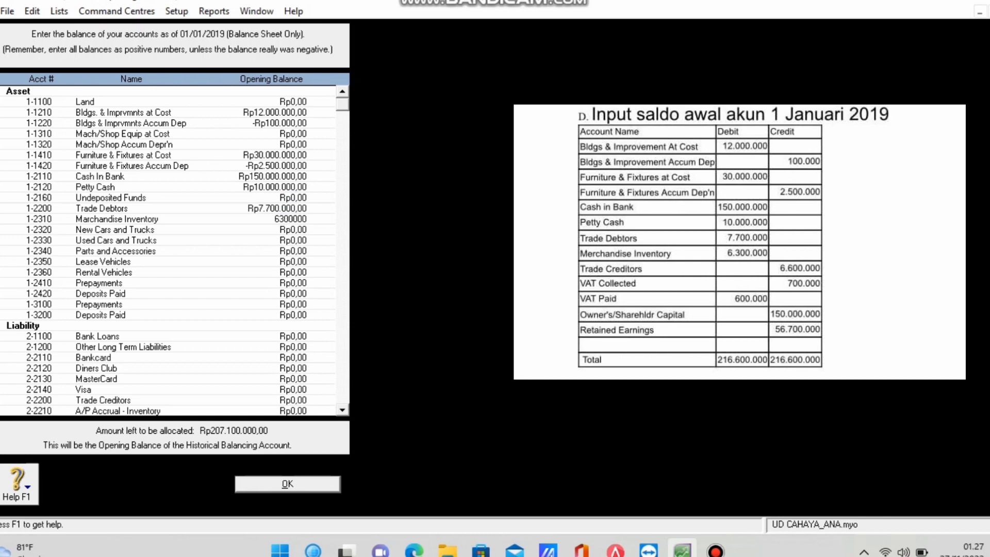
{"action": "key", "text": "Tab"}
{"action": "key", "text": "Tab"}
{"action": "key", "text": "Tab"}
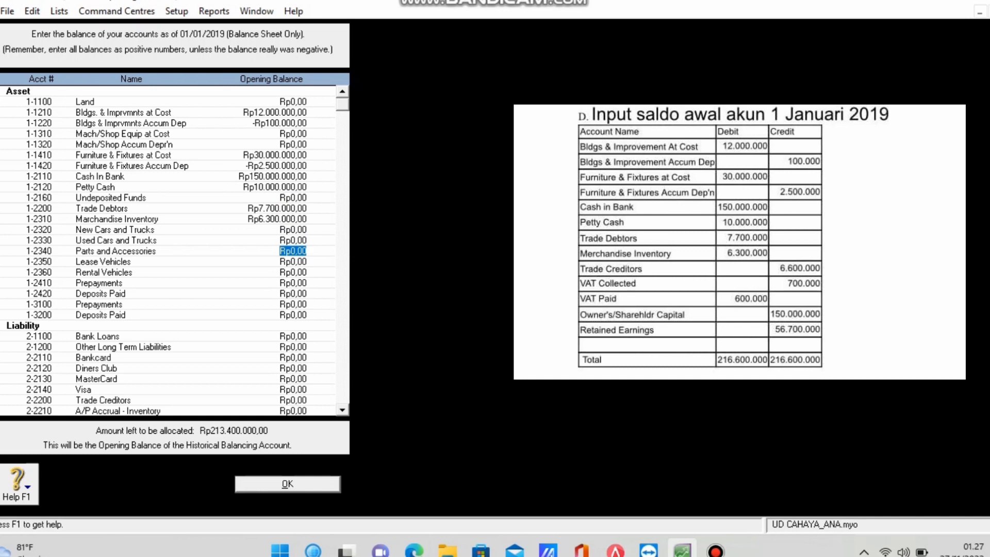
{"action": "scroll", "coordinate": [176, 251], "scroll_direction": "down", "scroll_amount": 2}
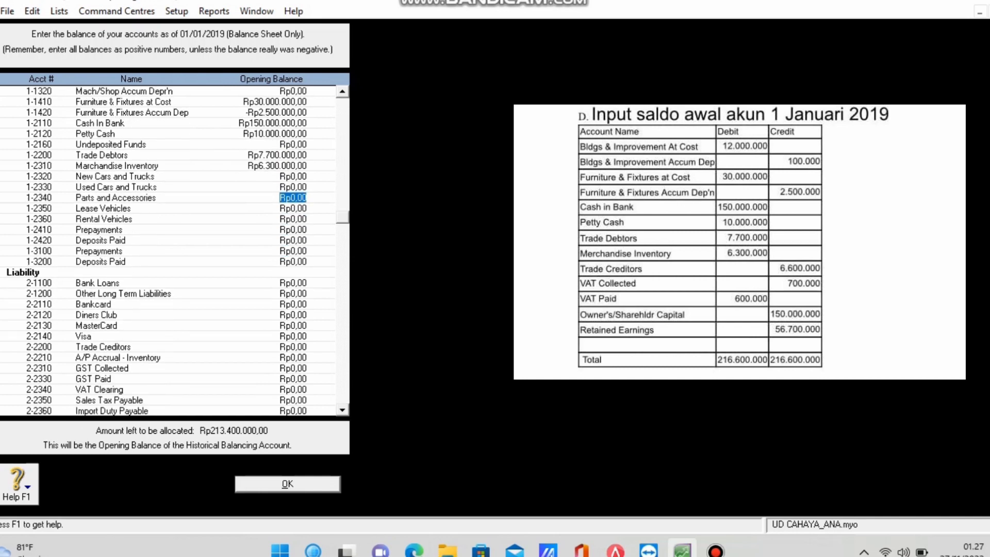
Enter Trade Creditors 6.600.000, GST Collected 700000 and GST Paid -600000.
{"action": "left_click", "coordinate": [293, 346]}
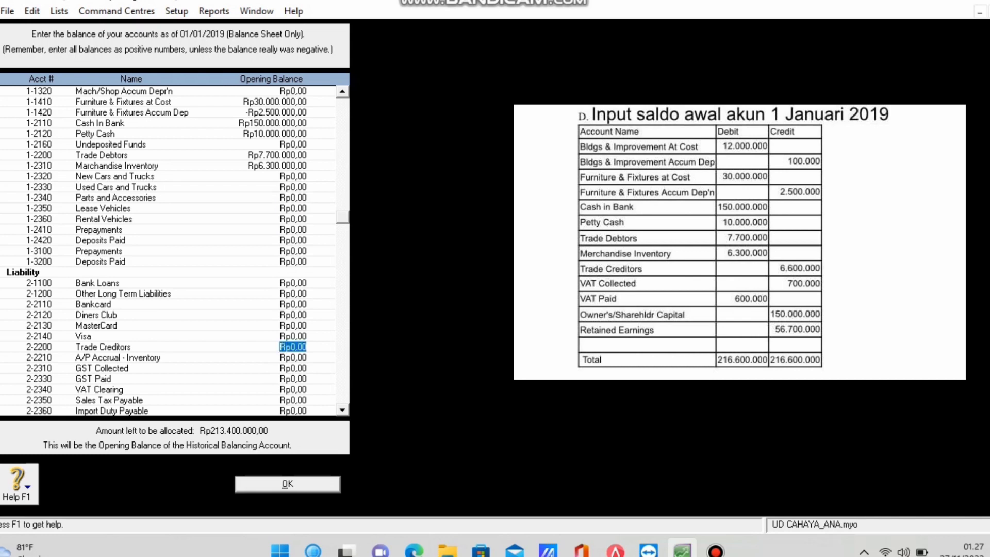
{"action": "type", "text": "6.600.0"}
{"action": "type", "text": "00000"}
{"action": "key", "text": "Tab"}
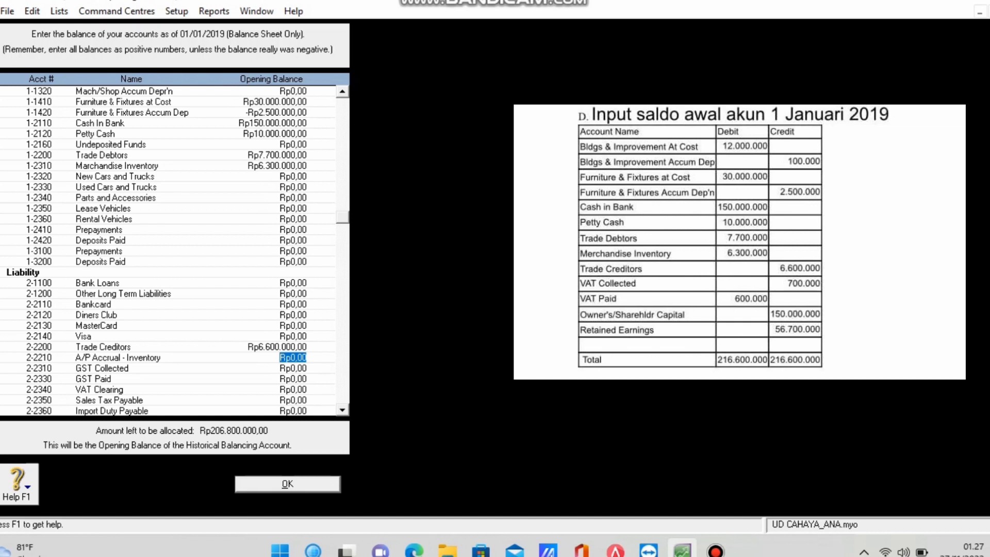
{"action": "key", "text": "Tab"}
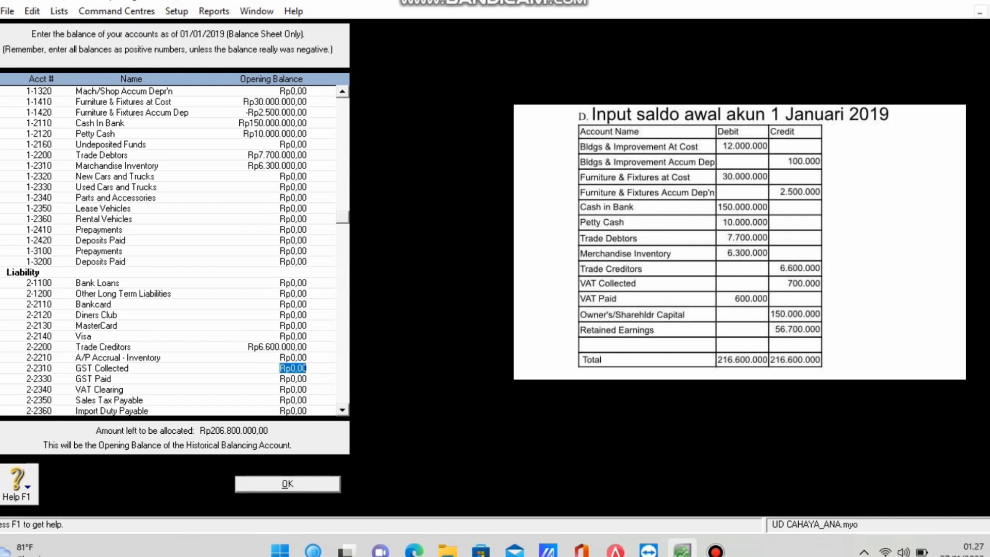
{"action": "type", "text": "700000"}
{"action": "key", "text": "Tab"}
{"action": "type", "text": "-600000"}
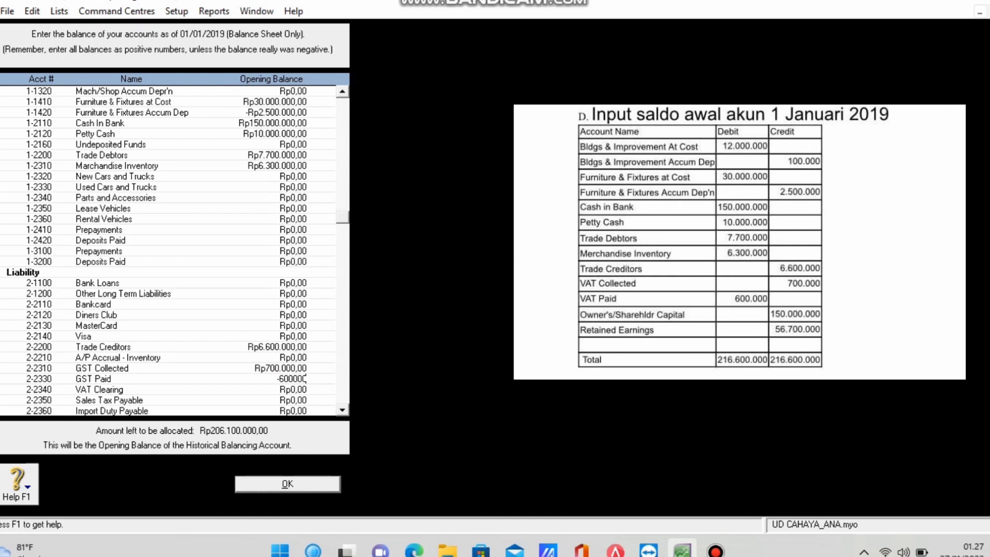
{"action": "key", "text": "Tab"}
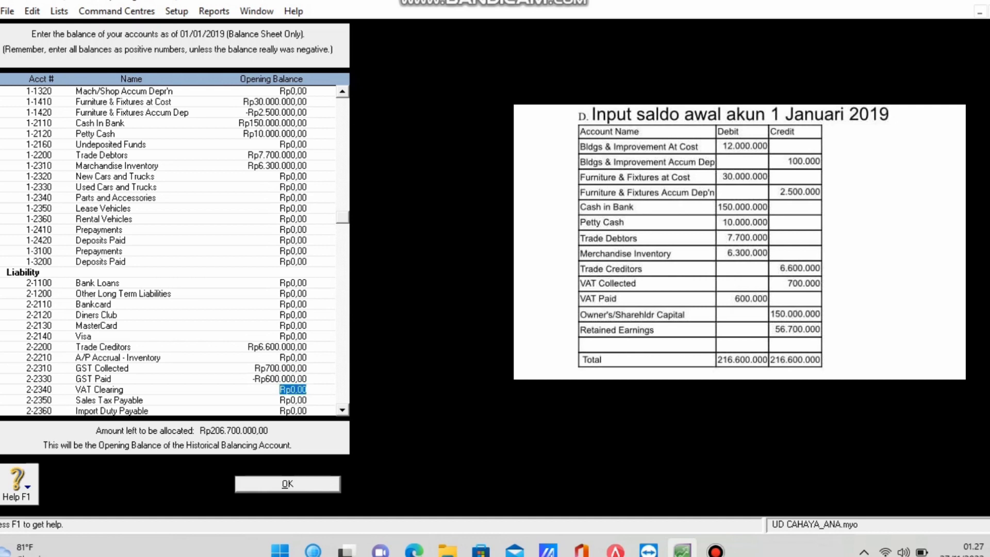
Enter owner's capital 150.000.000 and retained earnings 56.700.000.
{"action": "scroll", "coordinate": [176, 253], "scroll_direction": "down", "scroll_amount": 3}
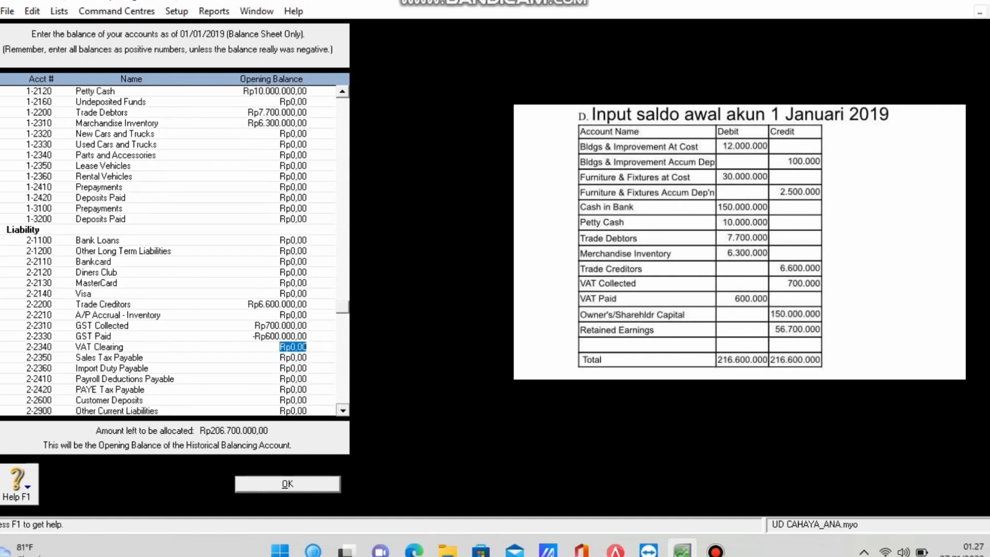
{"action": "left_click", "coordinate": [293, 390]}
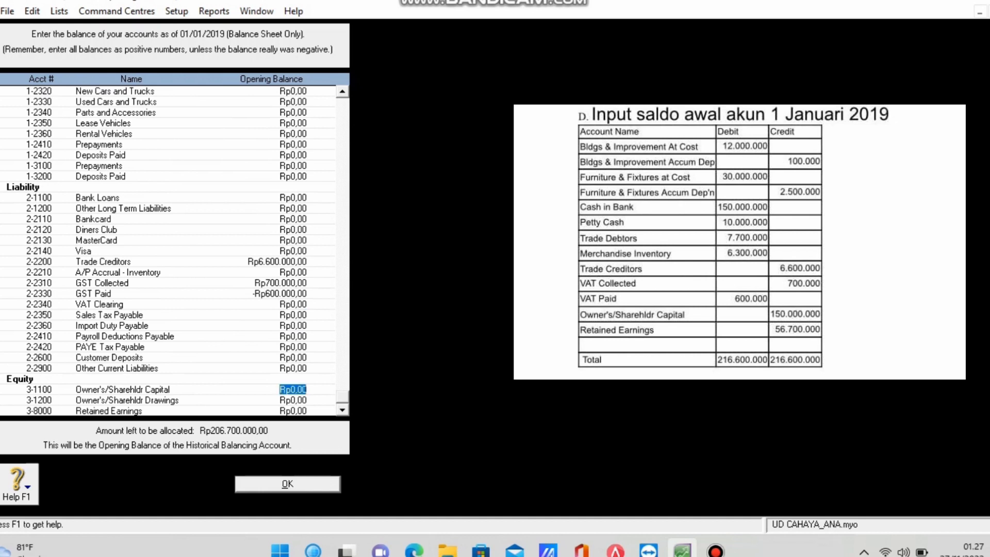
{"action": "type", "text": "150.000."}
{"action": "type", "text": "000"}
{"action": "key", "text": "Tab"}
{"action": "key", "text": "Tab"}
{"action": "type", "text": "56.700."}
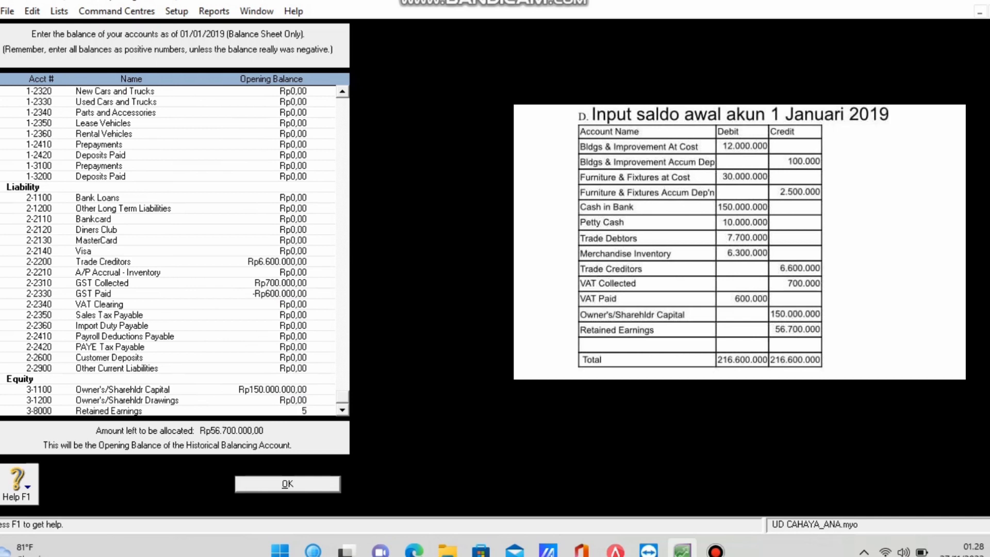
{"action": "type", "text": "00000"}
{"action": "key", "text": "Tab"}
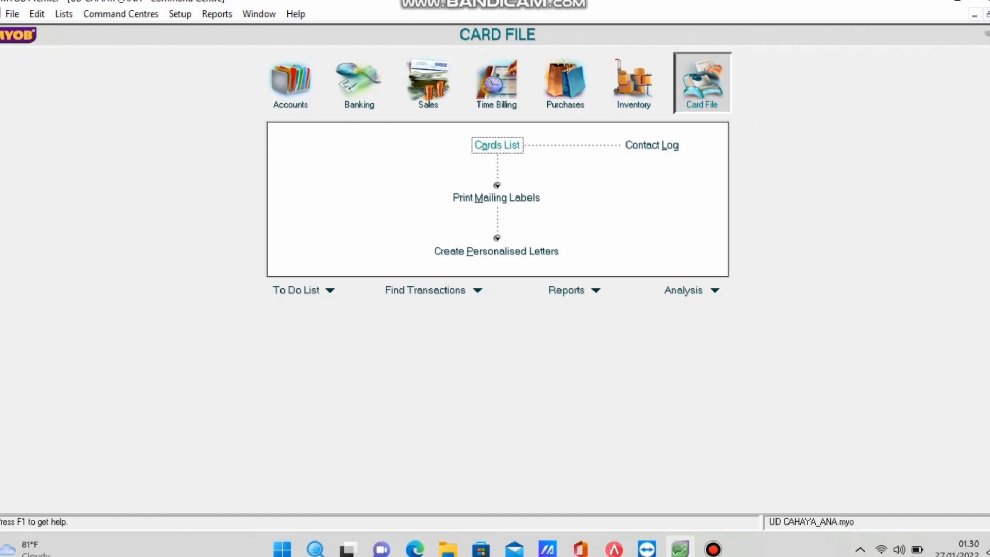
From the customer card list, start a new card named Toko Anggun with card ID C001.
{"action": "left_click", "coordinate": [497, 145]}
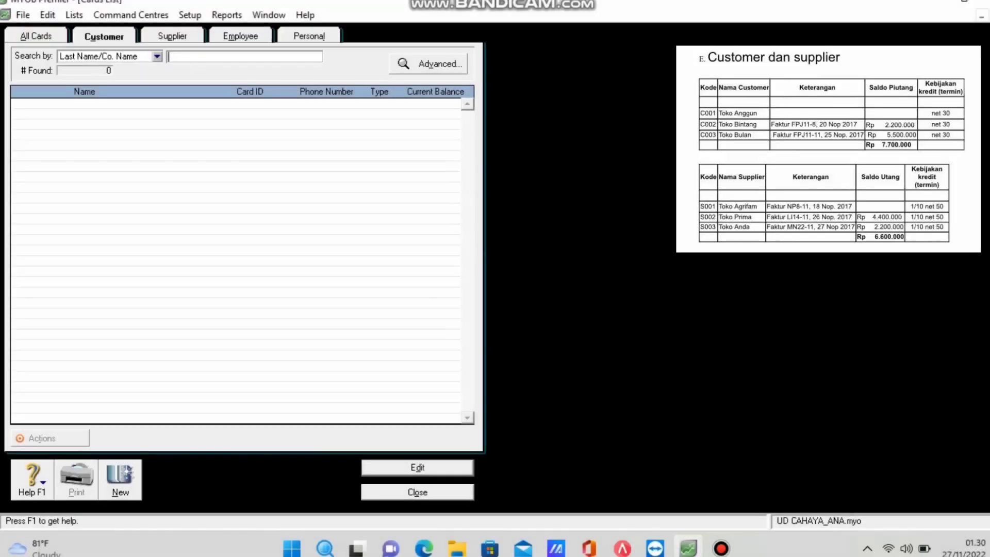
{"action": "left_click", "coordinate": [121, 488]}
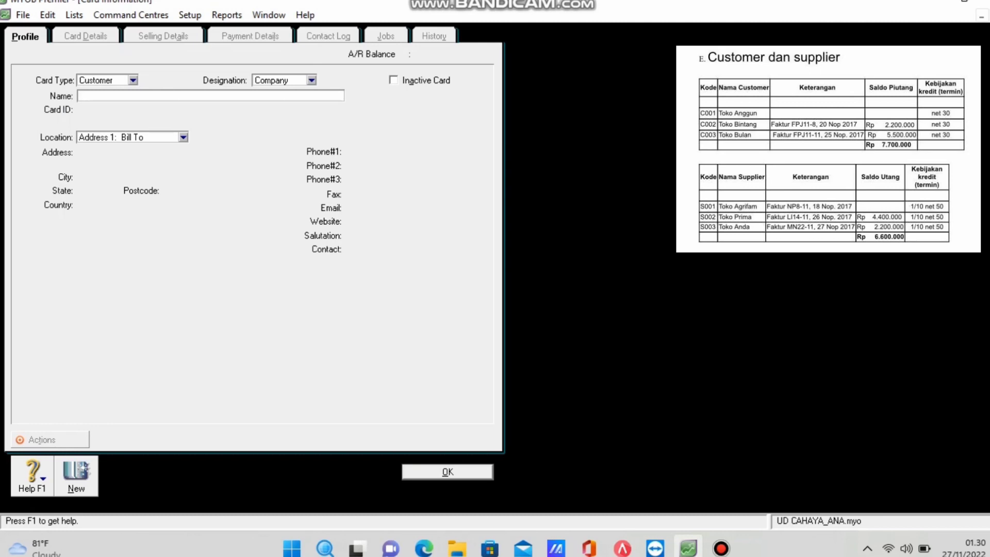
{"action": "type", "text": "Toko Anggun"}
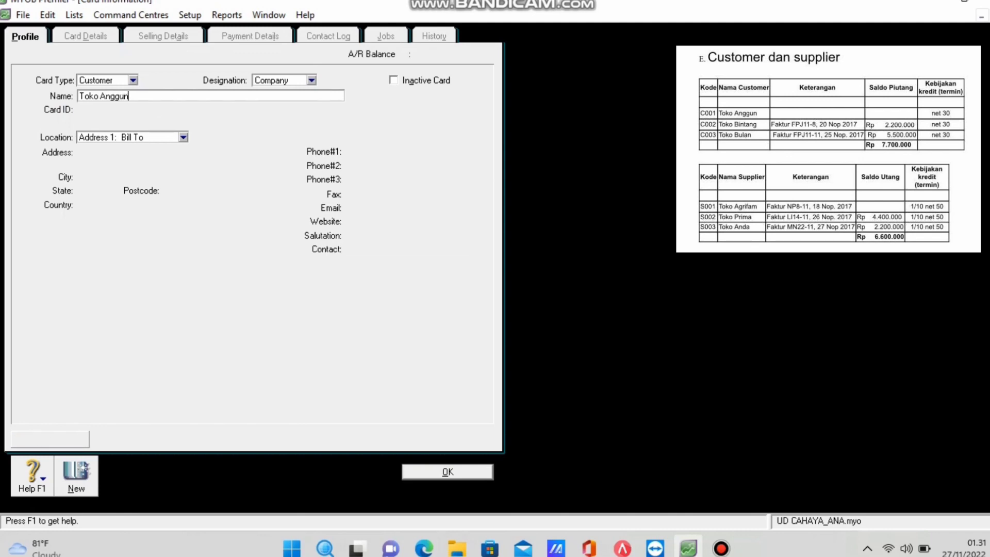
{"action": "key", "text": "Tab"}
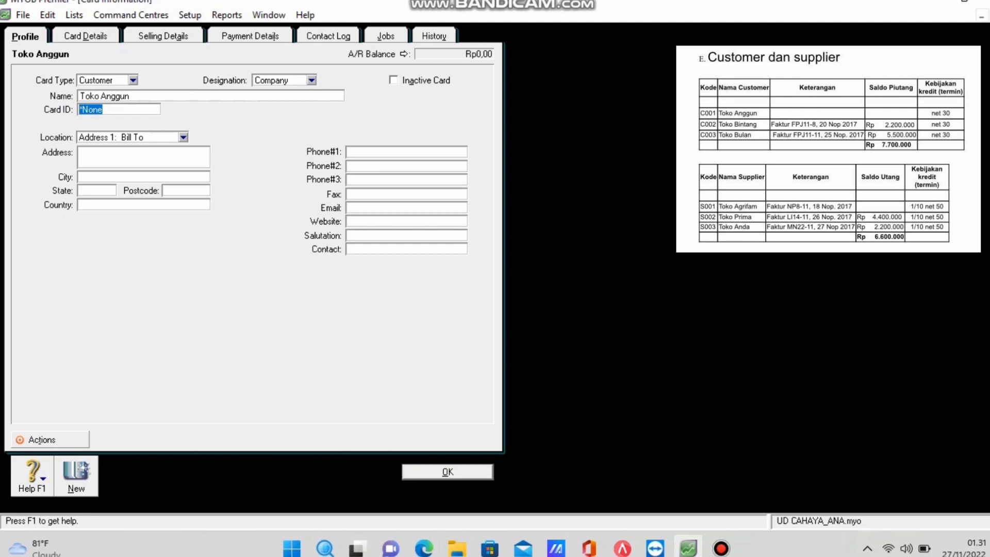
{"action": "type", "text": "C001"}
Set N-T as both the sales tax code and freight tax code.
{"action": "key", "text": "ctrl+Tab"}
{"action": "key", "text": "ctrl+Tab"}
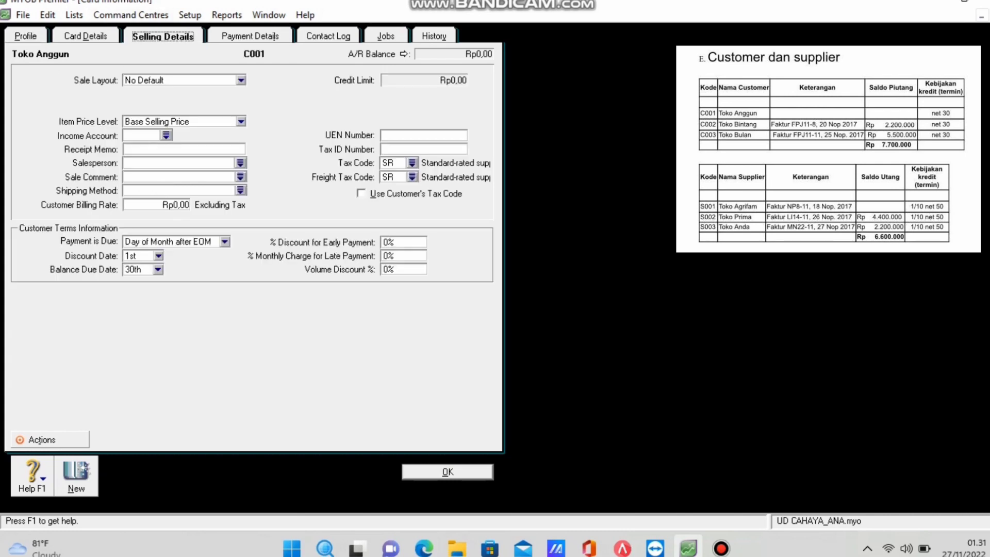
{"action": "left_click", "coordinate": [412, 162]}
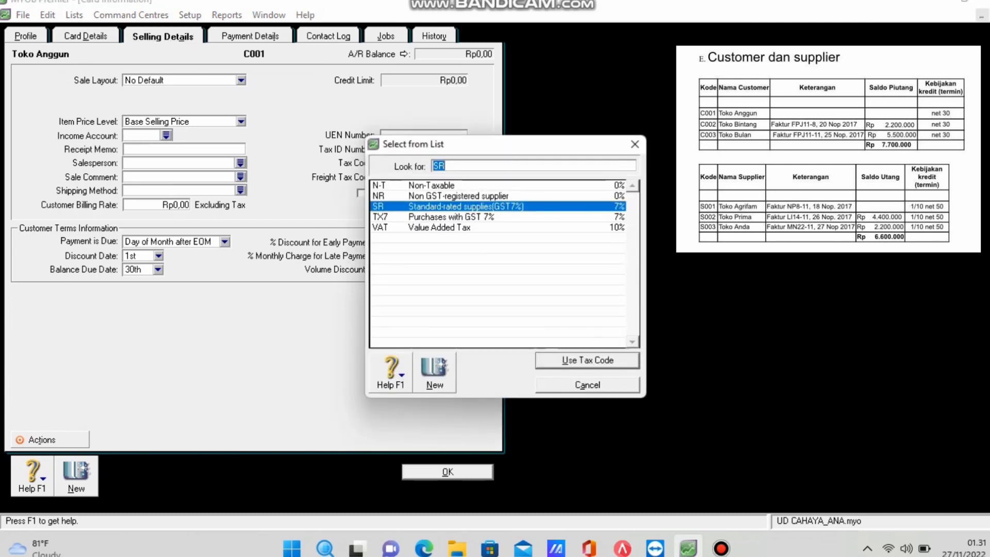
{"action": "type", "text": "N-T"}
{"action": "key", "text": "Return"}
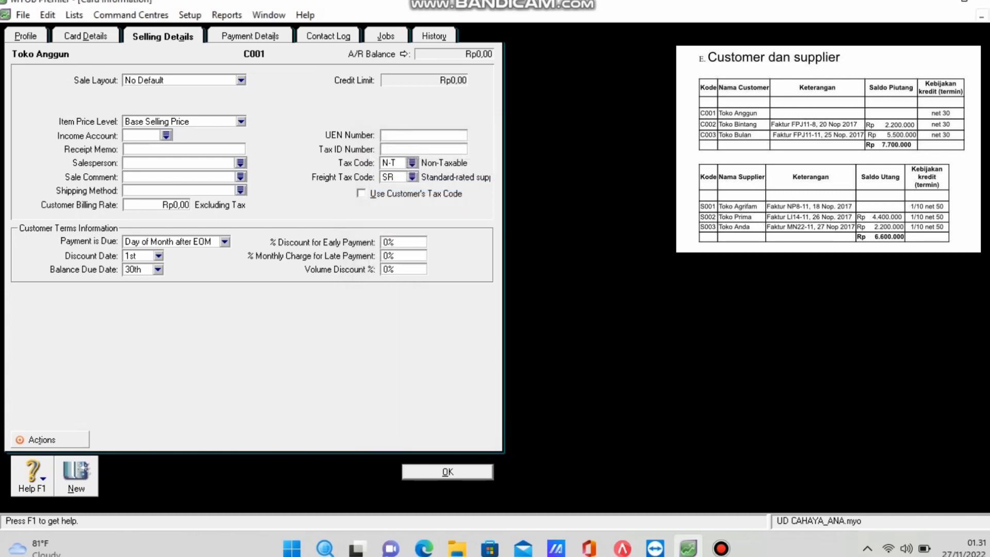
{"action": "left_click", "coordinate": [412, 177]}
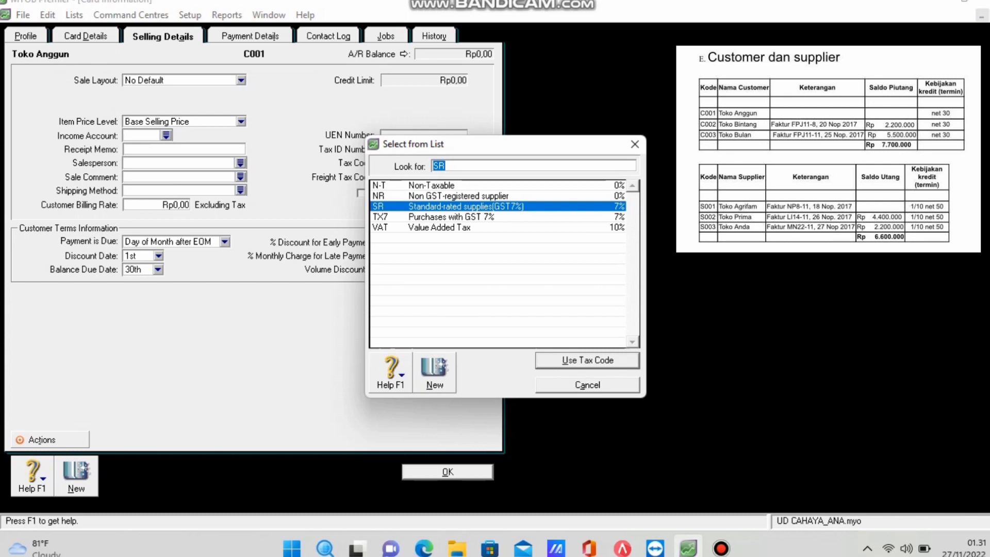
{"action": "type", "text": "N-T"}
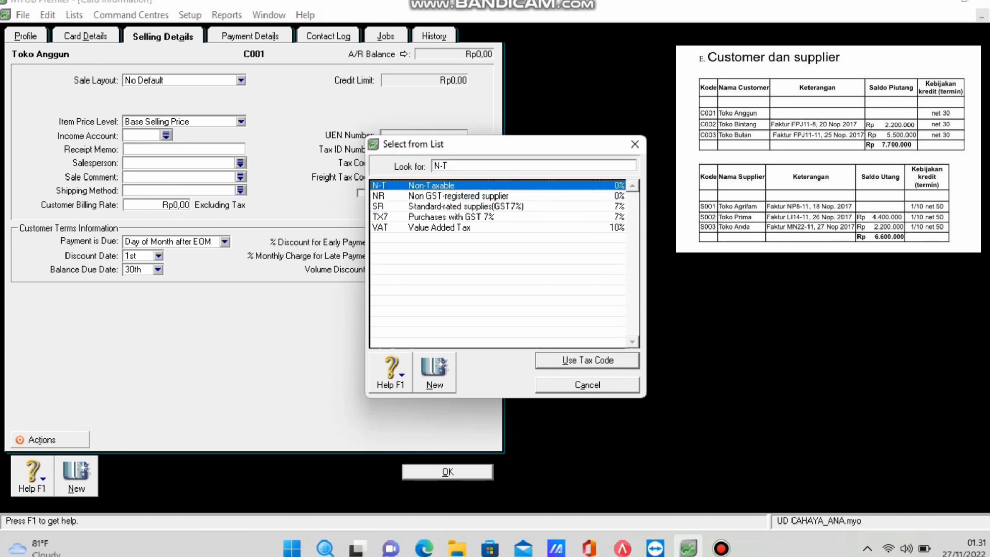
{"action": "key", "text": "Return"}
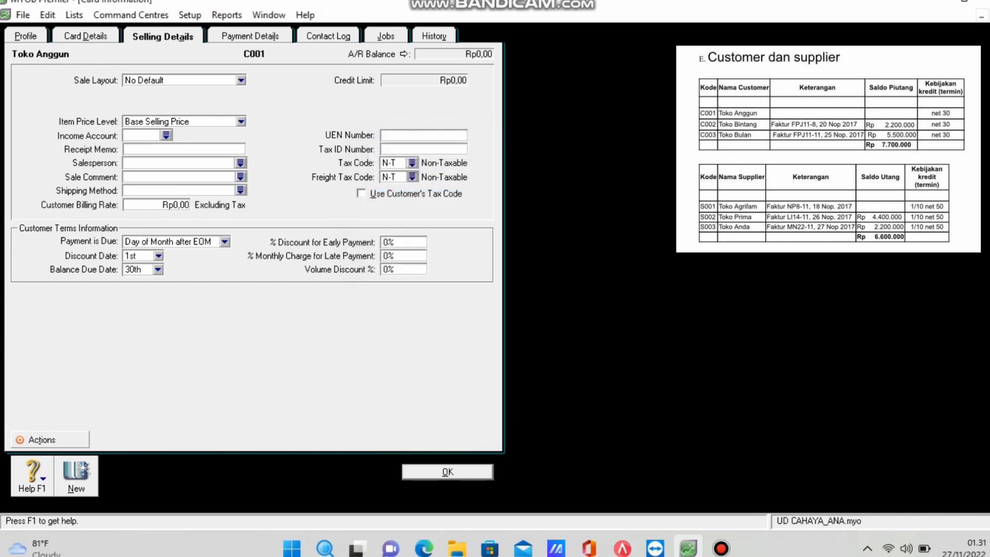
Set payment due in a given number of days, 30 days, and save the card.
{"action": "left_click", "coordinate": [225, 241]}
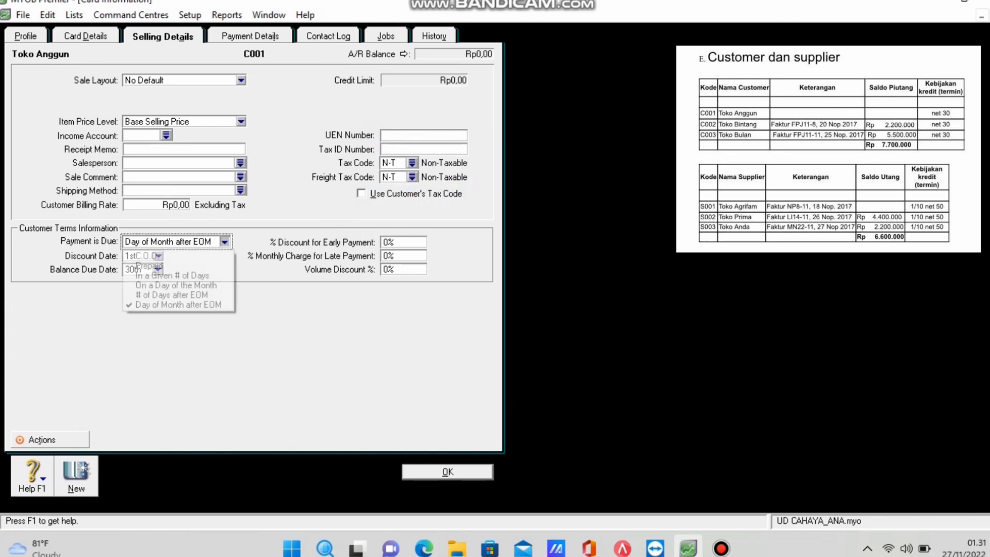
{"action": "left_click", "coordinate": [173, 275]}
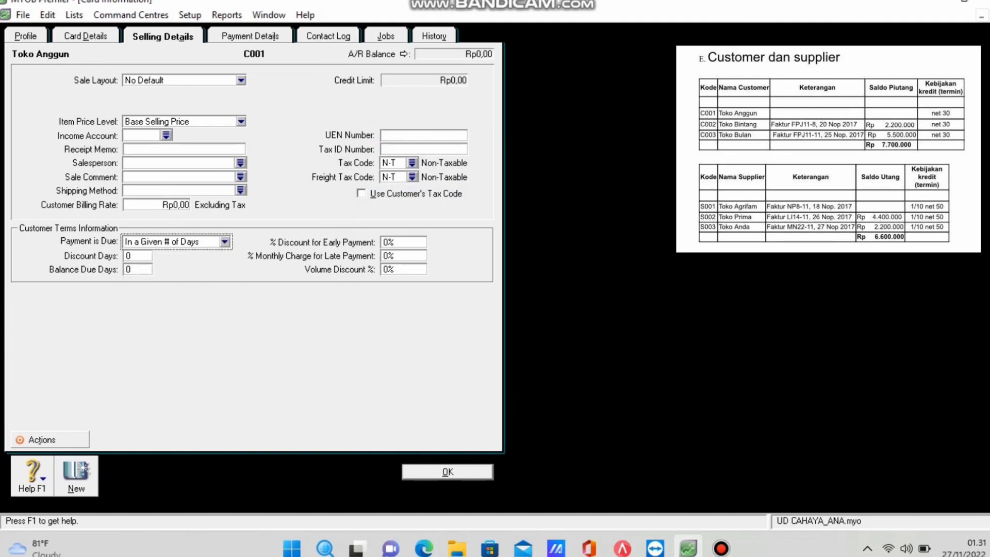
{"action": "left_click", "coordinate": [138, 269]}
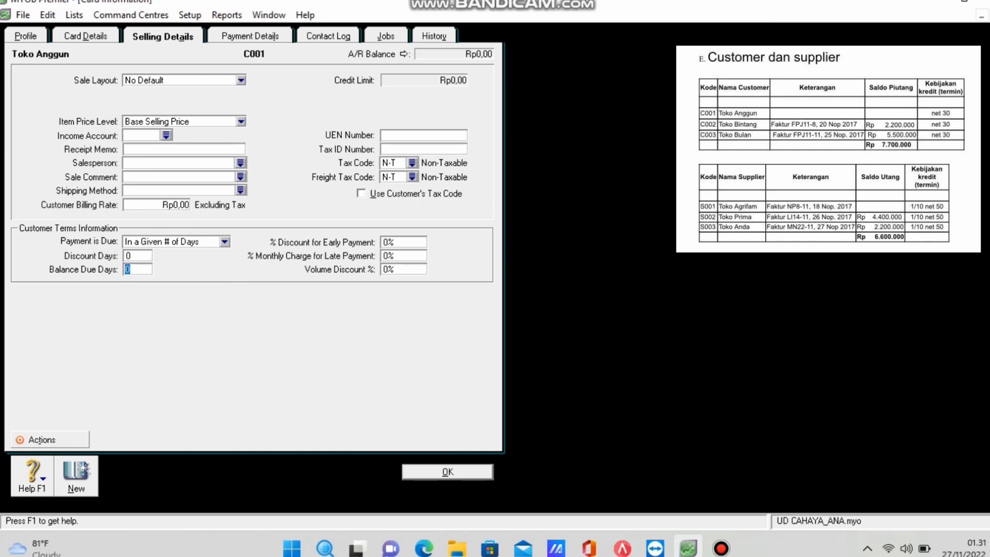
{"action": "type", "text": "30"}
{"action": "key", "text": "Return"}
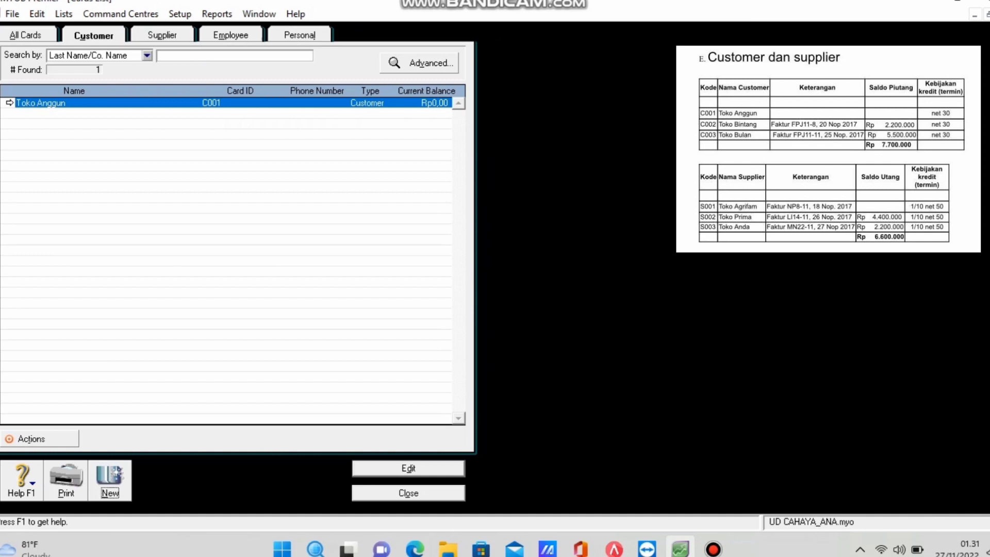
{"action": "key", "text": "ctrl+n"}
Enter customer name Toko Bintang with card ID C002.
{"action": "type", "text": "Tok"}
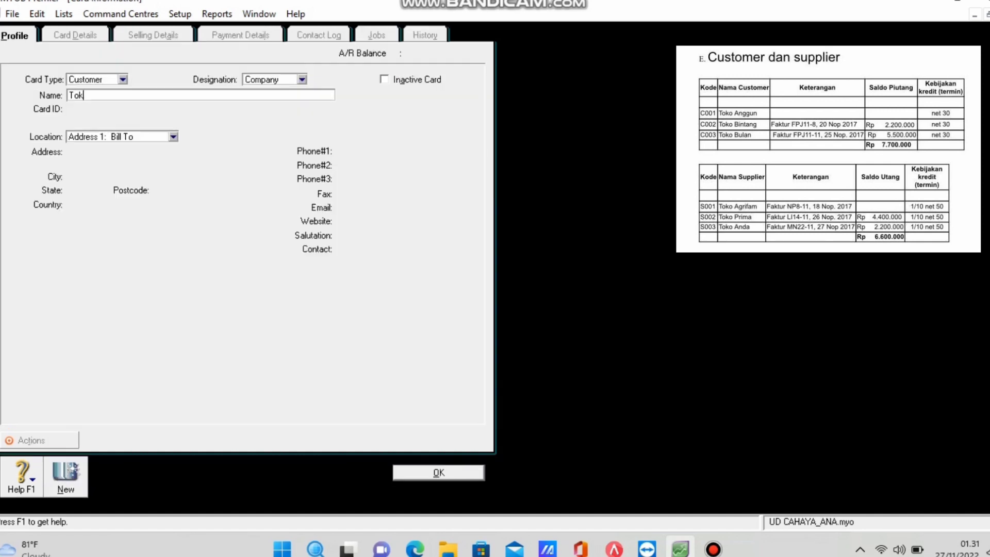
{"action": "type", "text": "o Bintang"}
{"action": "key", "text": "Tab"}
{"action": "type", "text": "C002"}
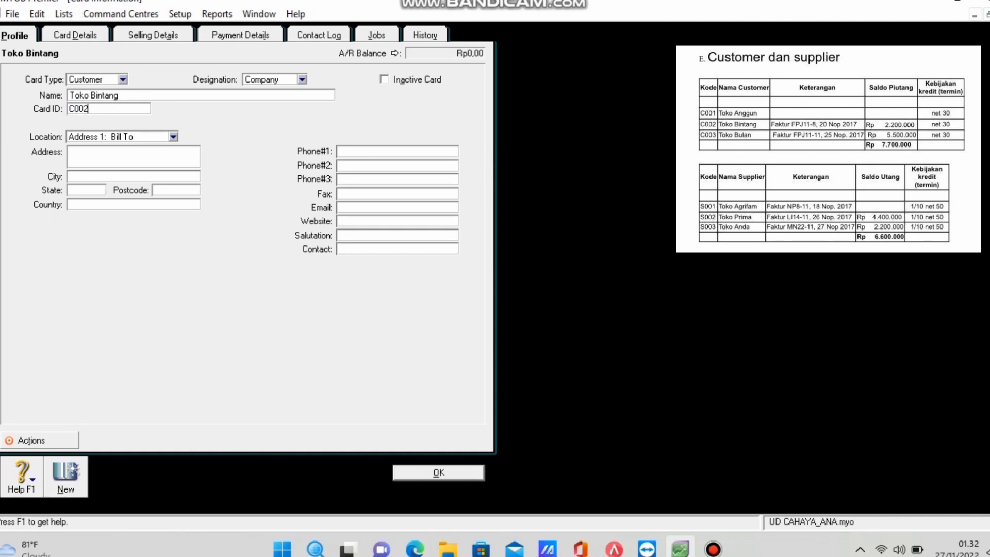
Set N-T for sales and freight tax, payment due in a given number of days, and save.
{"action": "key", "text": "alt+i"}
{"action": "type", "text": "N-T"}
{"action": "key", "text": "Tab"}
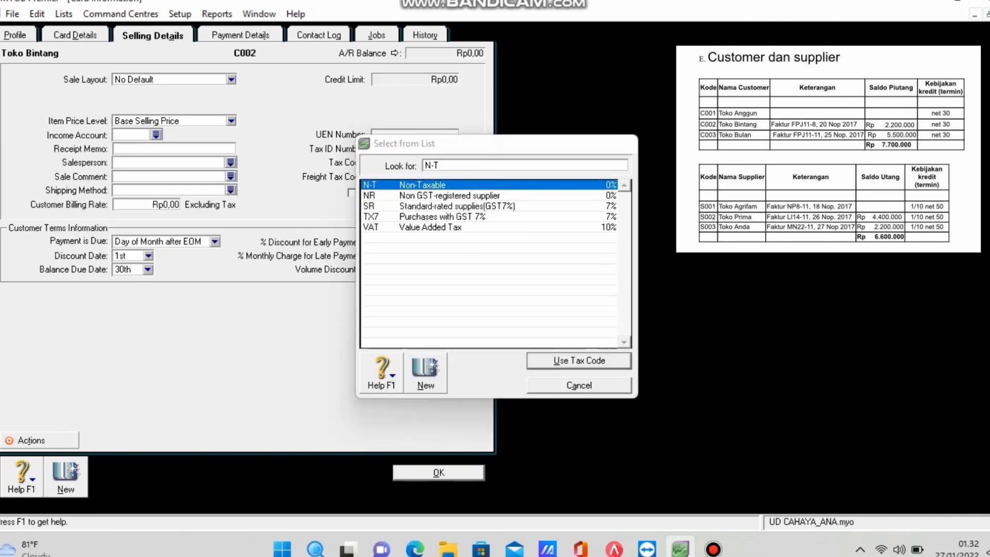
{"action": "key", "text": "Return"}
{"action": "type", "text": "N-T"}
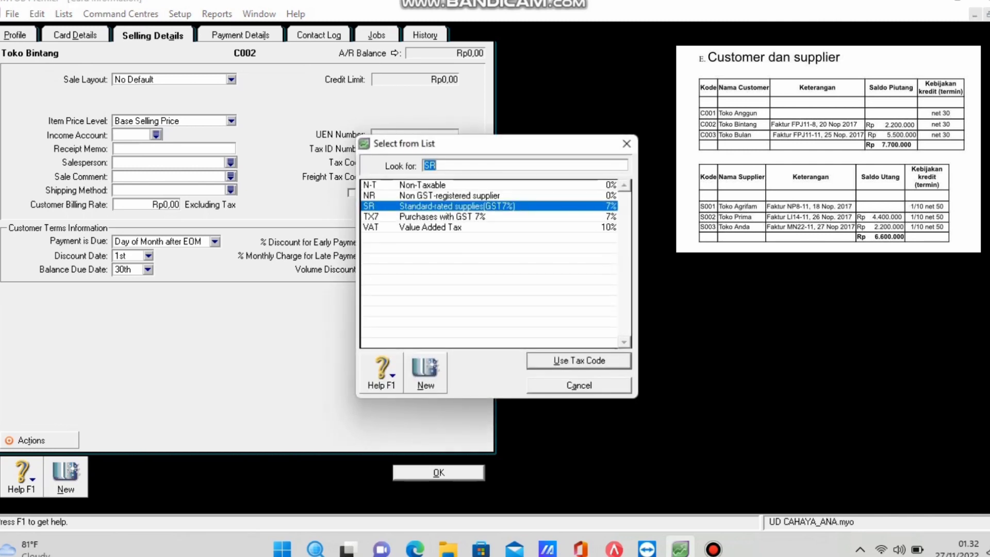
{"action": "key", "text": "Return"}
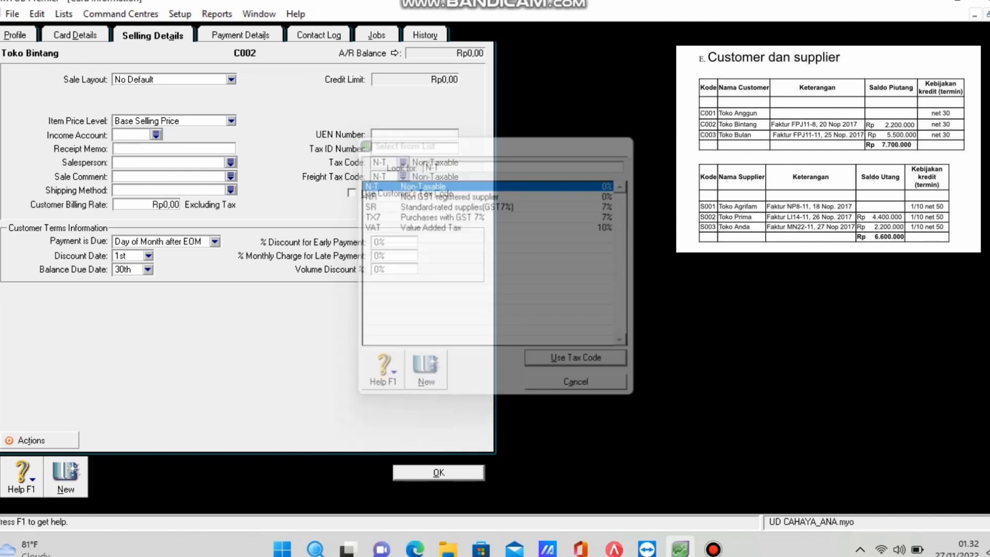
{"action": "key", "text": "alt+Down"}
{"action": "key", "text": "Up"}
{"action": "key", "text": "Up"}
{"action": "key", "text": "Up"}
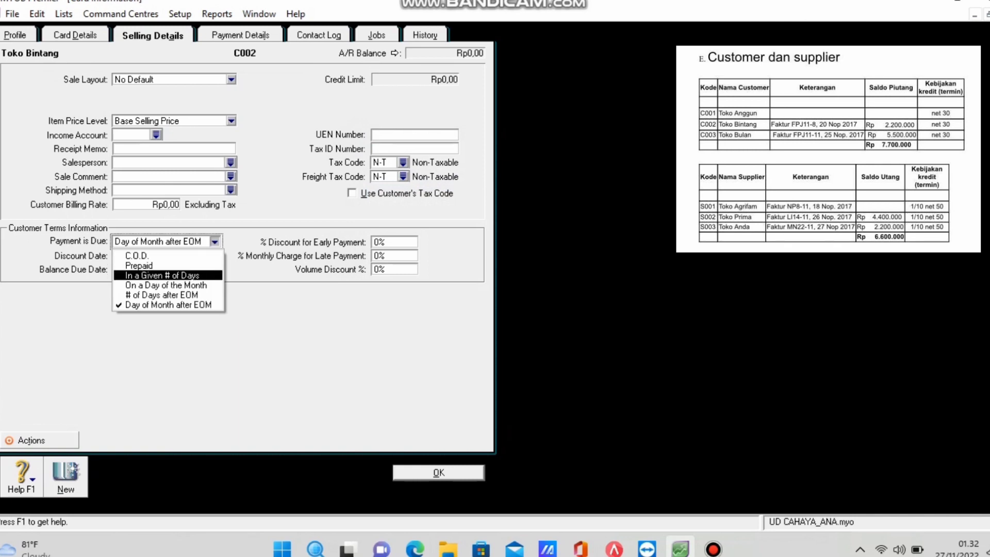
{"action": "key", "text": "Return"}
{"action": "left_click", "coordinate": [123, 269]}
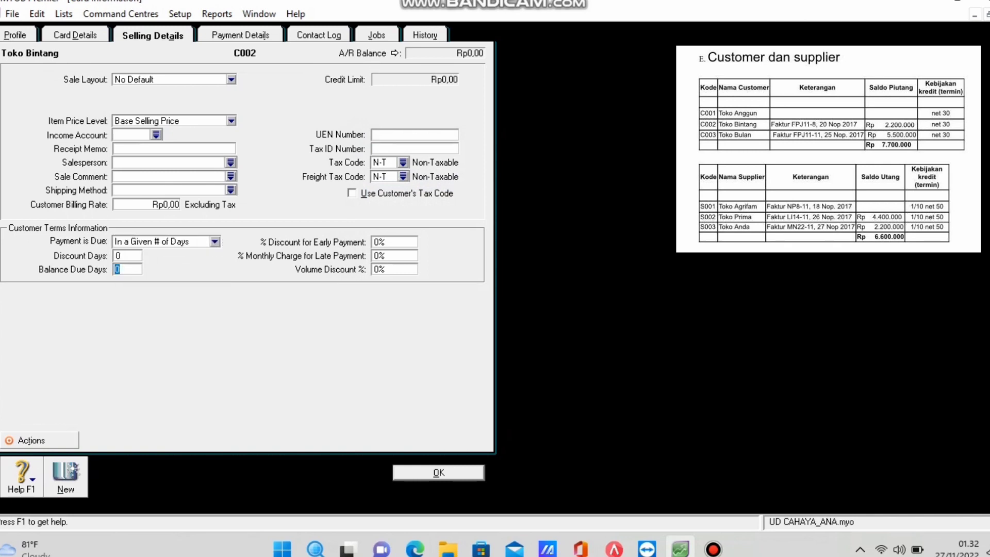
{"action": "key", "text": "Return"}
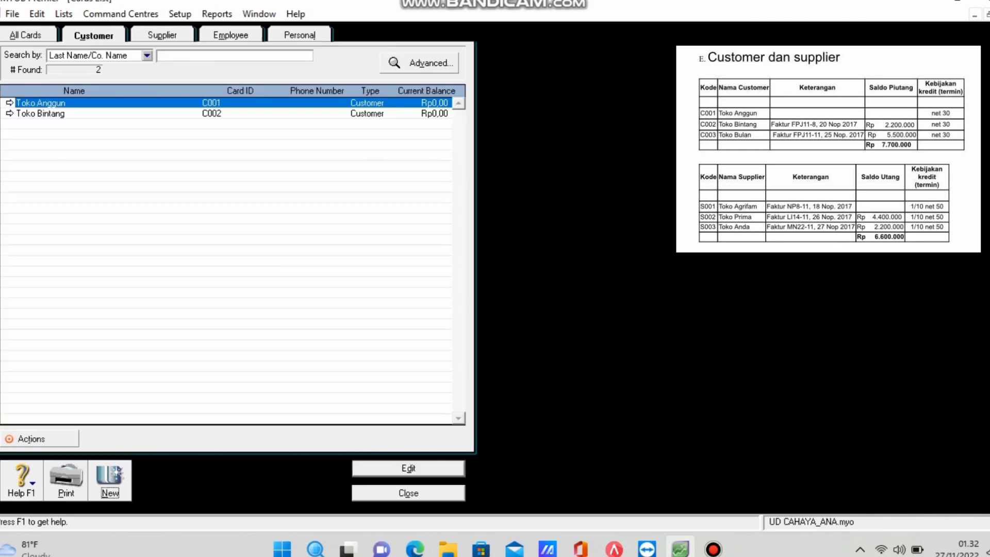
Start a new customer card named Toko Bulan with card ID C003.
{"action": "key", "text": "Return"}
{"action": "type", "text": "Toko Bulan"}
{"action": "key", "text": "Tab"}
{"action": "type", "text": "C003"}
On Selling Details, set both the tax code and freight tax code to N-T.
{"action": "key", "text": "alt+s"}
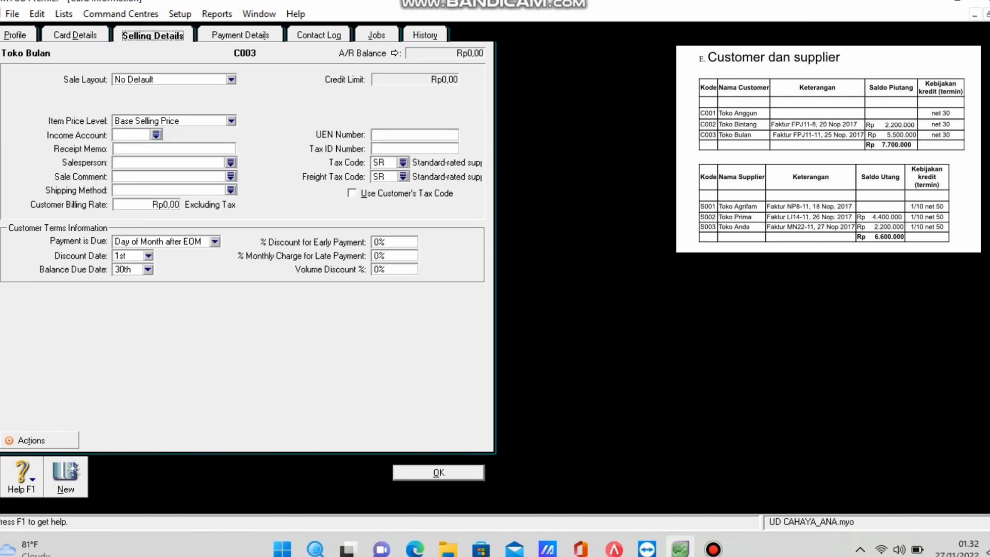
{"action": "left_click", "coordinate": [403, 162]}
{"action": "type", "text": "N-T"}
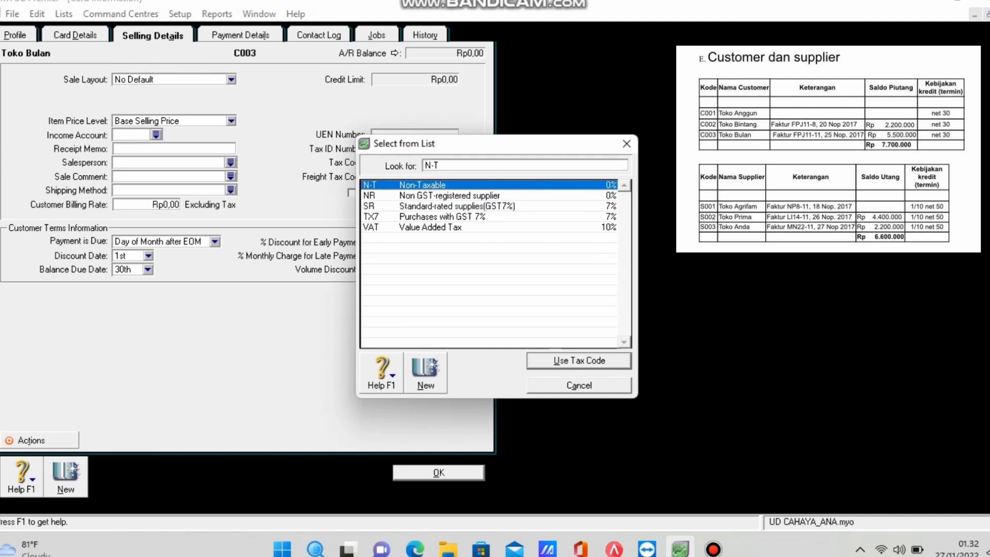
{"action": "key", "text": "Return"}
{"action": "left_click", "coordinate": [404, 176]}
{"action": "type", "text": "N-T"}
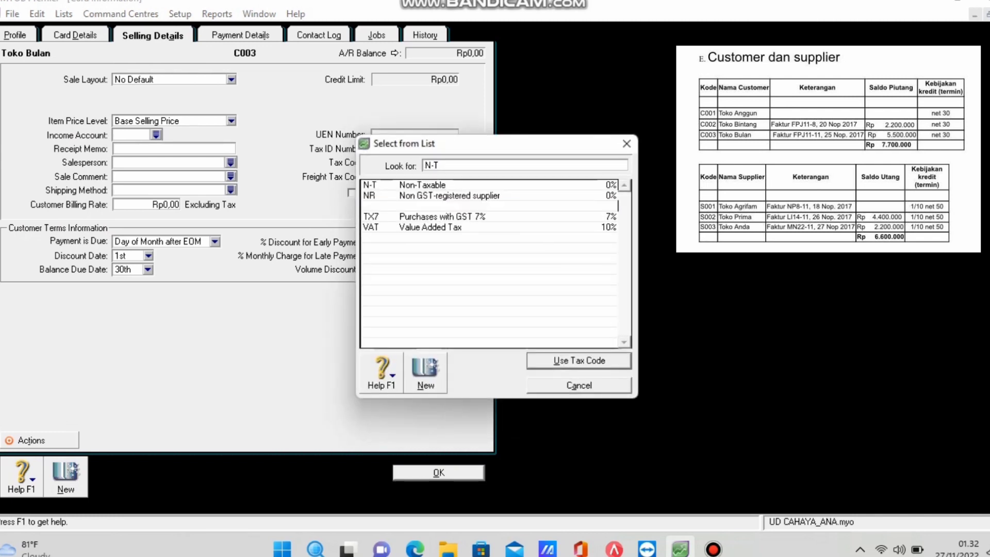
{"action": "key", "text": "Return"}
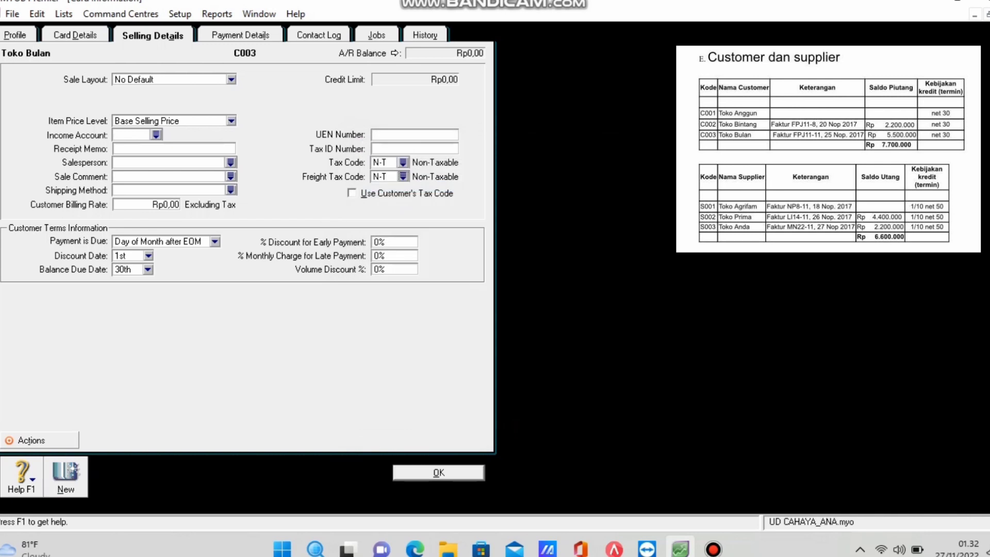
Make payment due in a given number of days, with balance due in 30 days.
{"action": "left_click", "coordinate": [215, 241]}
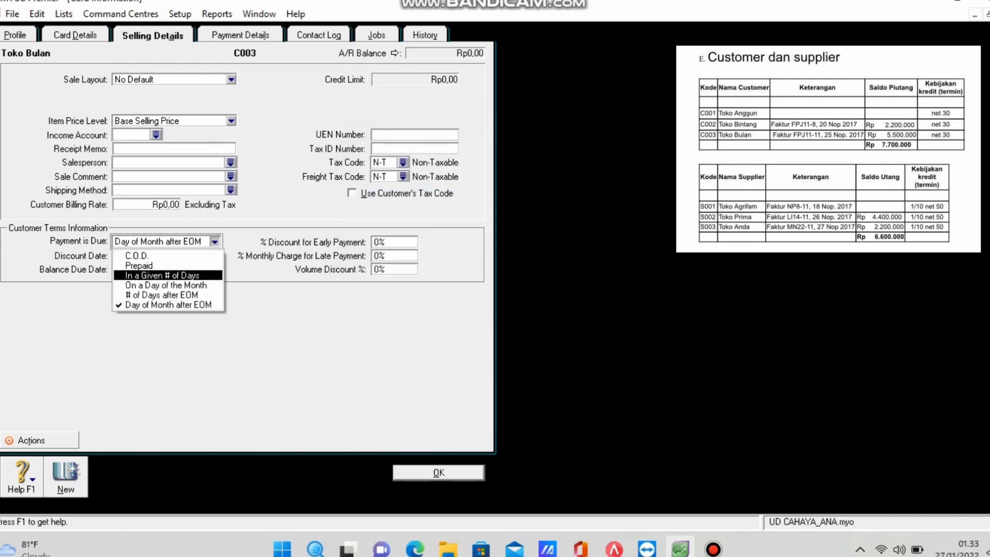
{"action": "left_click", "coordinate": [155, 276]}
{"action": "left_click", "coordinate": [126, 270]}
{"action": "type", "text": "30"}
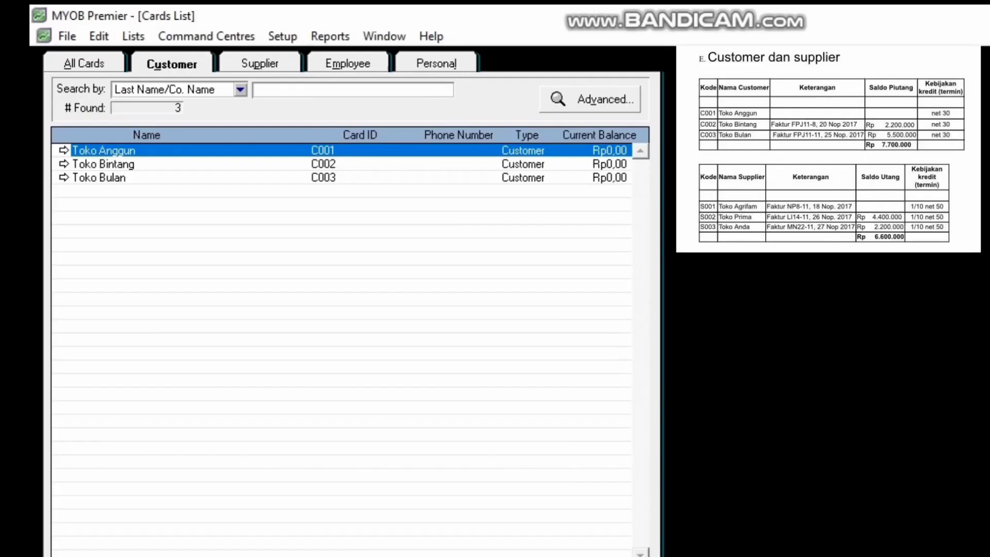
In the supplier list, create a new supplier card Toko Agrifam with card ID S001.
{"action": "left_click", "coordinate": [260, 64]}
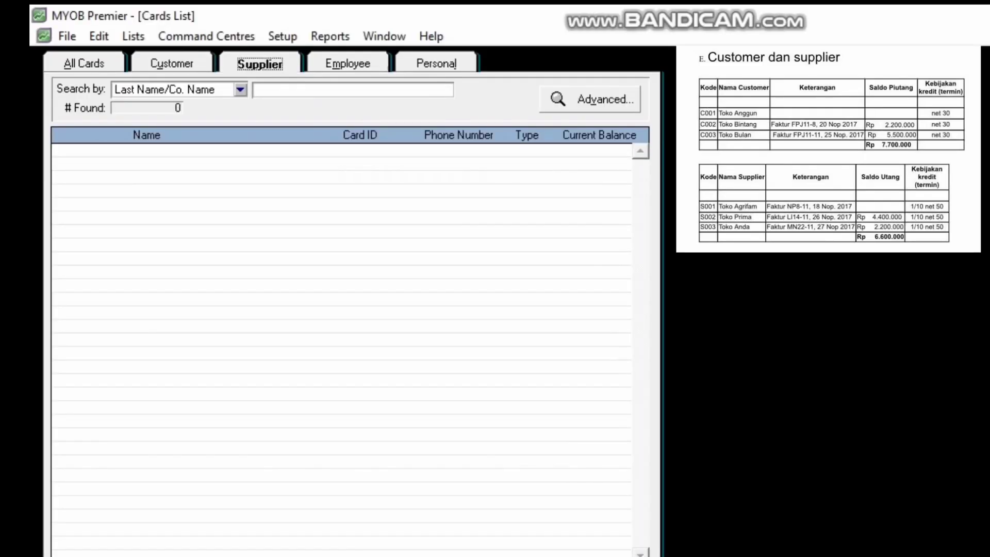
{"action": "key", "text": "ctrl+n"}
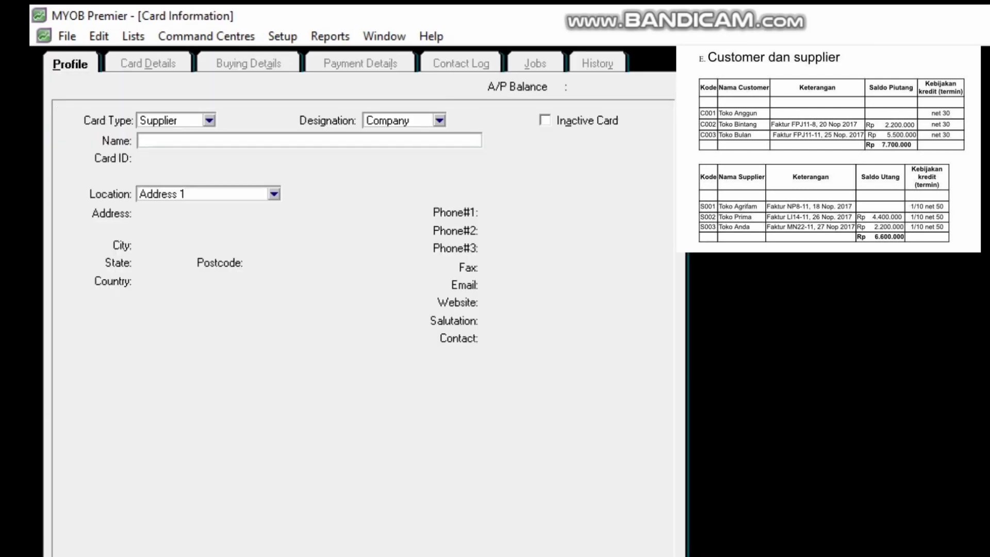
{"action": "type", "text": "Toko Agrifam"}
{"action": "key", "text": "Tab"}
{"action": "type", "text": "S000"}
{"action": "key", "text": "BackSpace"}
{"action": "type", "text": "1"}
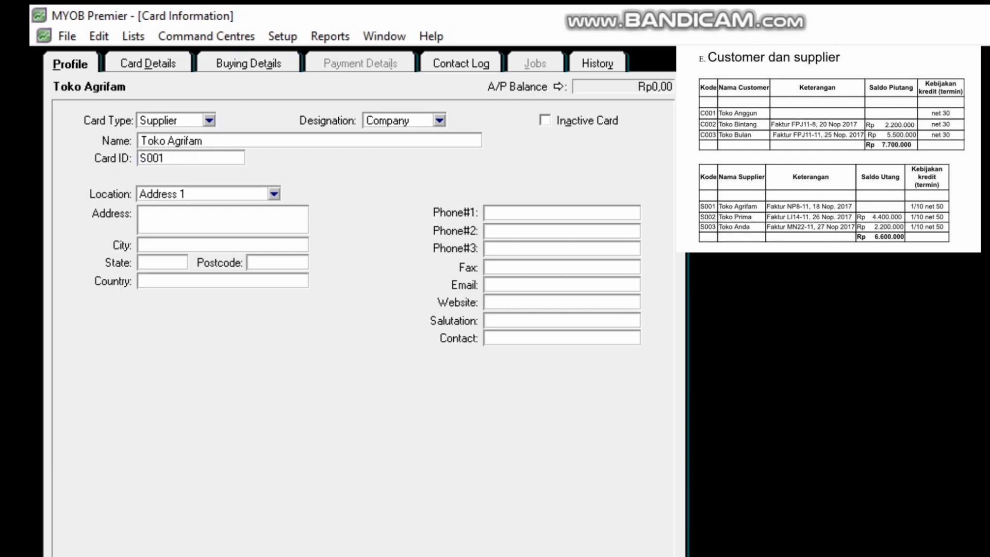
On Buying Details, set the tax code and freight tax code to N-T.
{"action": "key", "text": "alt+i"}
{"action": "left_click", "coordinate": [569, 227]}
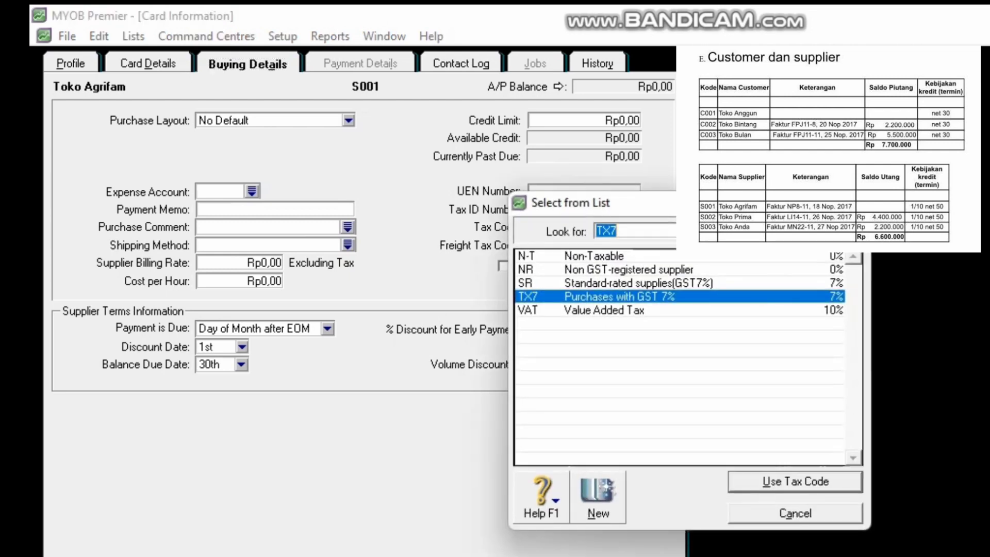
{"action": "type", "text": "N-T"}
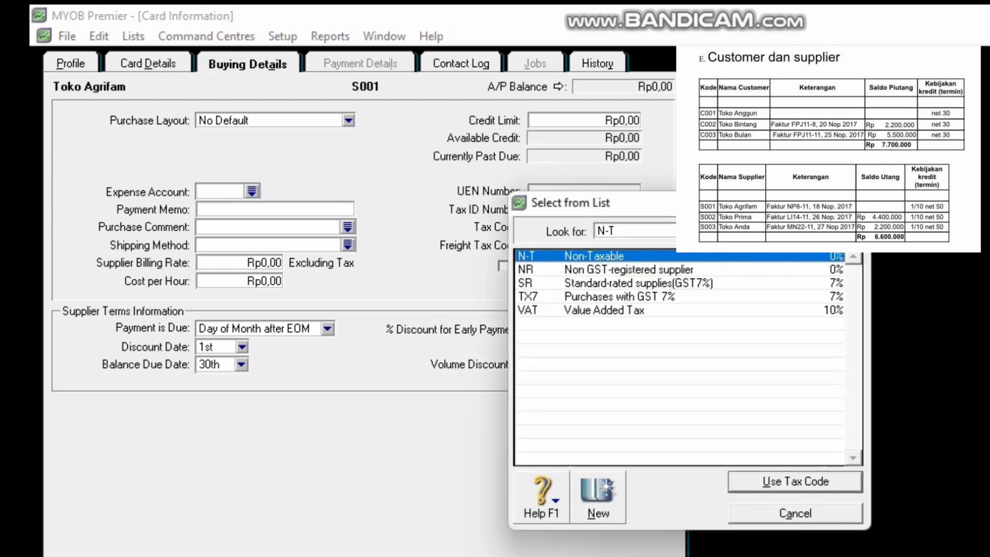
{"action": "key", "text": "Return"}
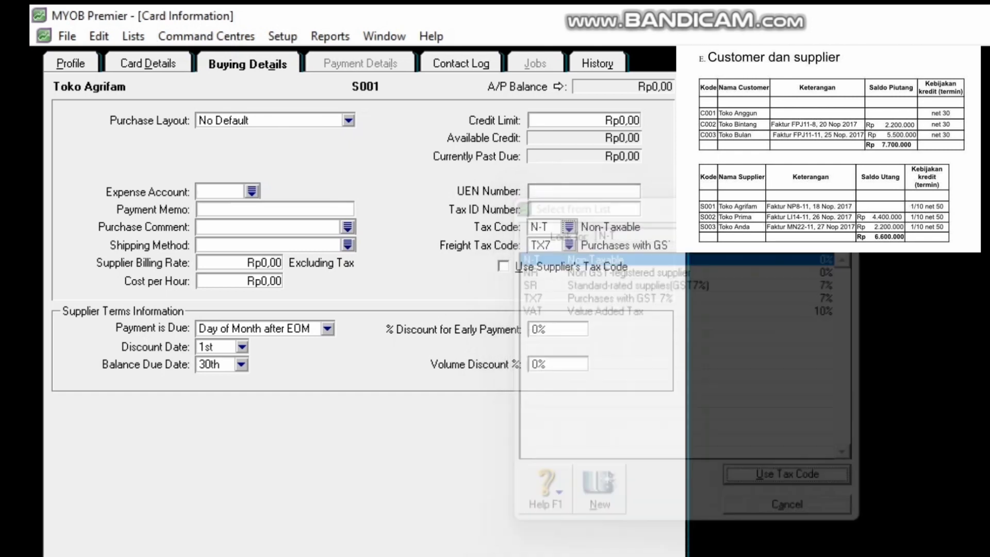
{"action": "left_click", "coordinate": [569, 245]}
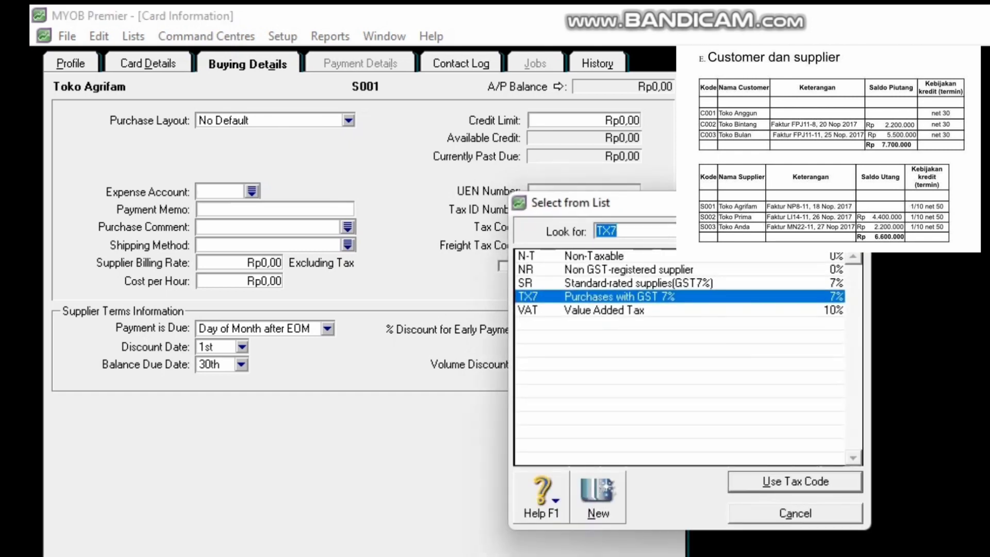
{"action": "type", "text": "N-T"}
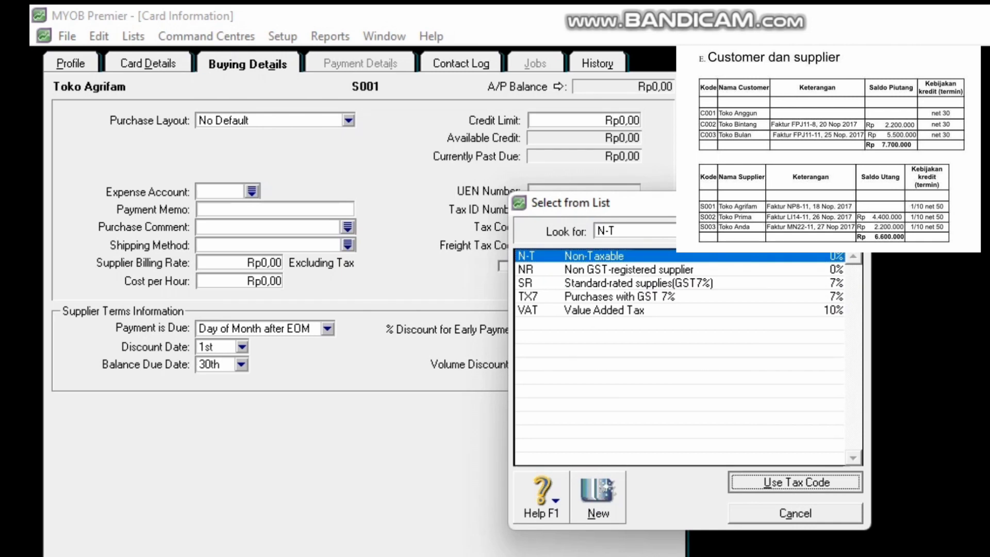
{"action": "key", "text": "Return"}
Set terms to due in a given number of days: 1% discount within 10 days, balance in 50, and save.
{"action": "left_click", "coordinate": [328, 328]}
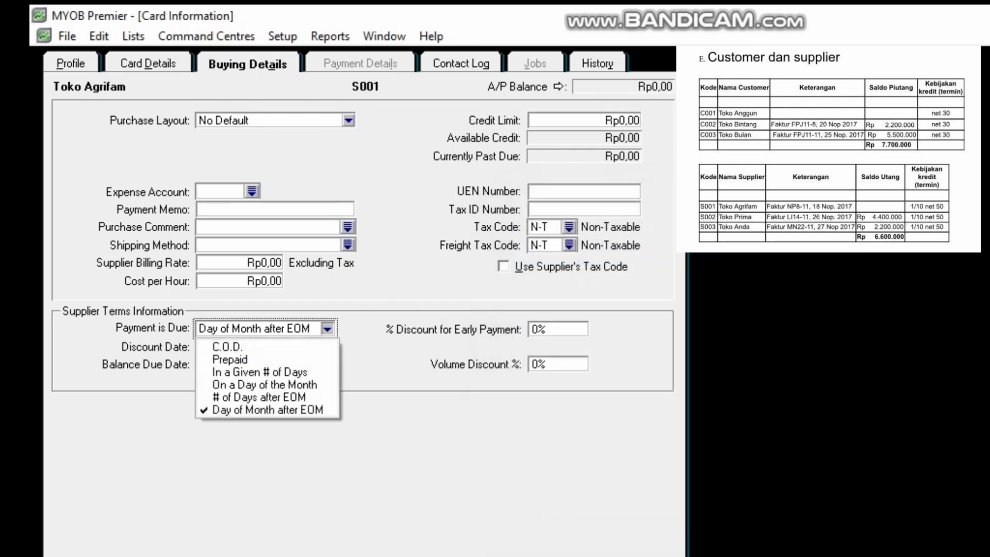
{"action": "left_click", "coordinate": [242, 376]}
{"action": "key", "text": "Tab"}
{"action": "type", "text": "10"}
{"action": "key", "text": "Tab"}
{"action": "type", "text": "50"}
{"action": "key", "text": "Tab"}
{"action": "type", "text": "1"}
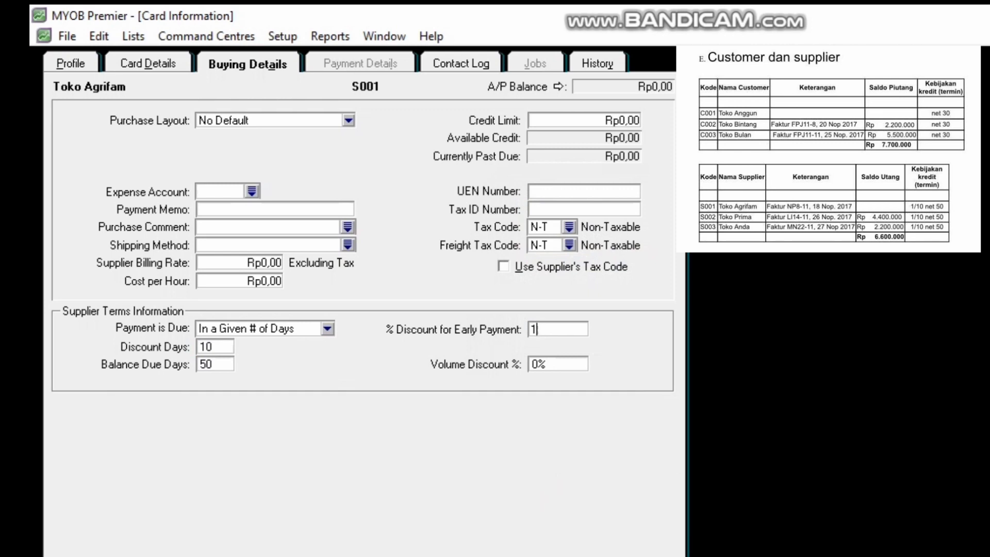
{"action": "key", "text": "Return"}
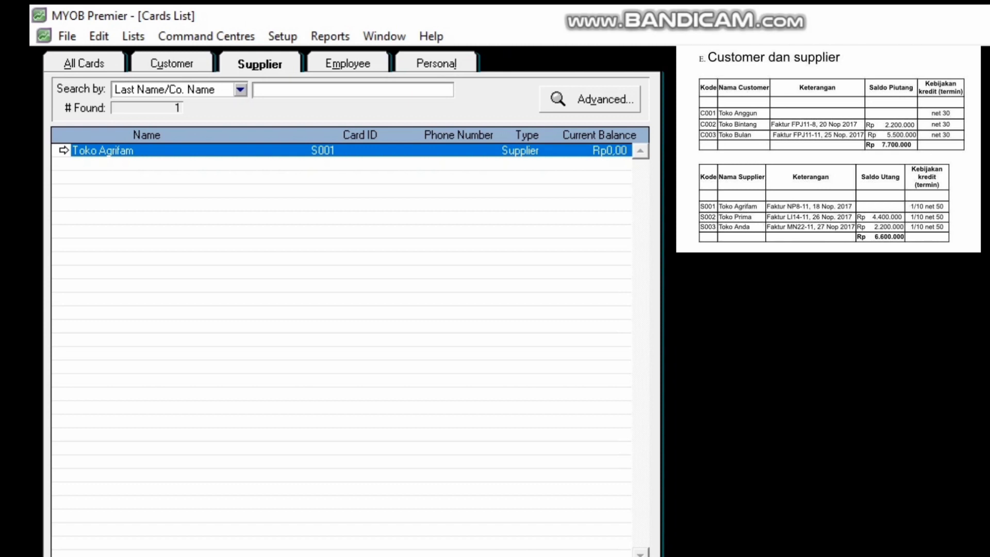
Start a new supplier card named Toko Prima with card ID S002.
{"action": "key", "text": "Return"}
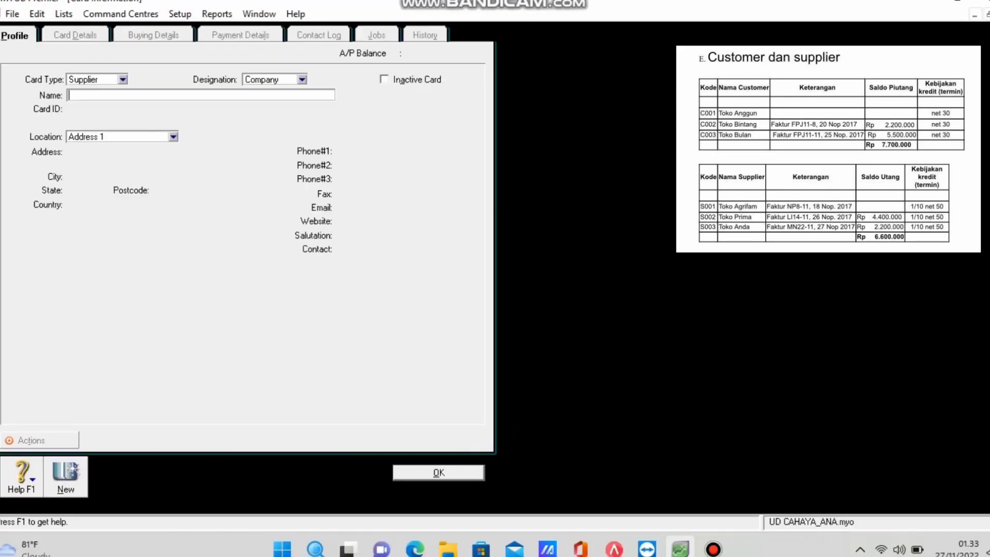
{"action": "type", "text": "Toko Prima"}
{"action": "key", "text": "Tab"}
{"action": "type", "text": "C"}
{"action": "key", "text": "BackSpace"}
{"action": "type", "text": "S002"}
Set Toko Prima's purchase tax code and freight tax code to N-T.
{"action": "key", "text": "alt+b"}
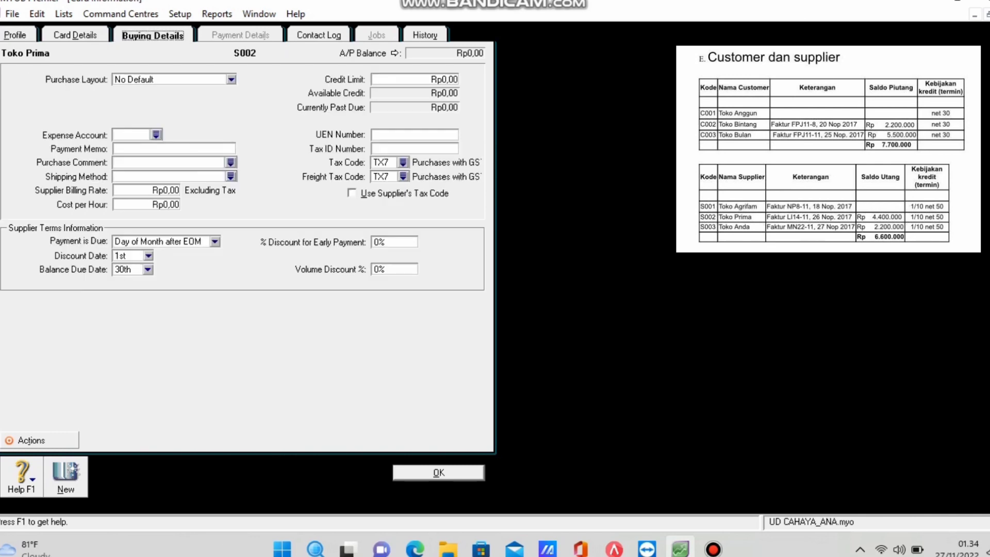
{"action": "key", "text": "Tab"}
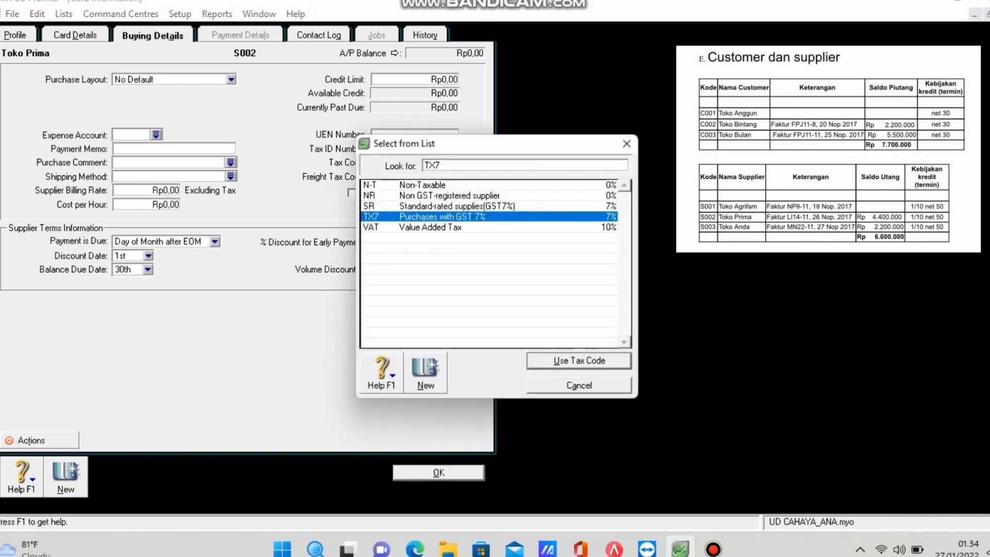
{"action": "key", "text": "Up"}
{"action": "key", "text": "Up"}
{"action": "key", "text": "Up"}
{"action": "key", "text": "Return"}
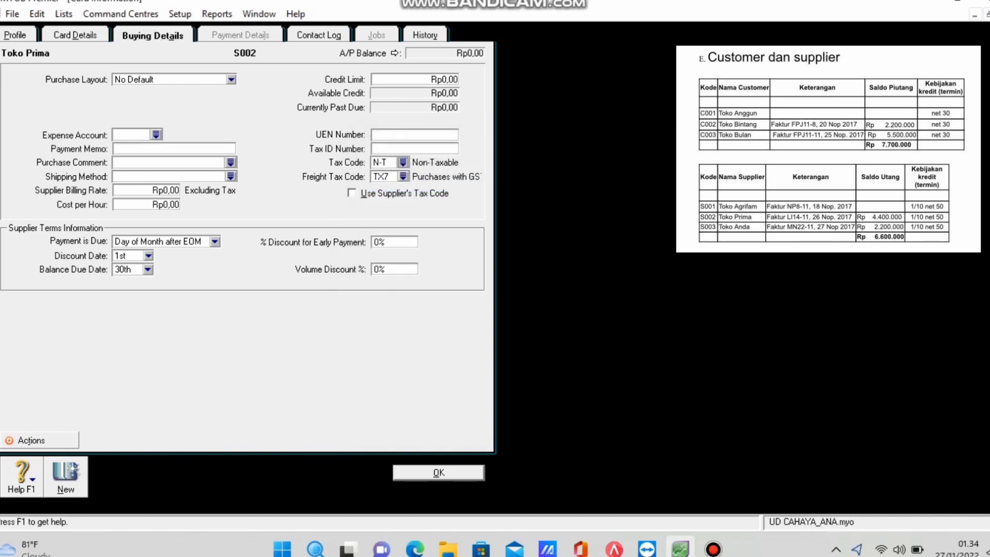
{"action": "key", "text": "Tab"}
{"action": "key", "text": "Up"}
{"action": "key", "text": "Up"}
{"action": "key", "text": "Up"}
{"action": "key", "text": "Return"}
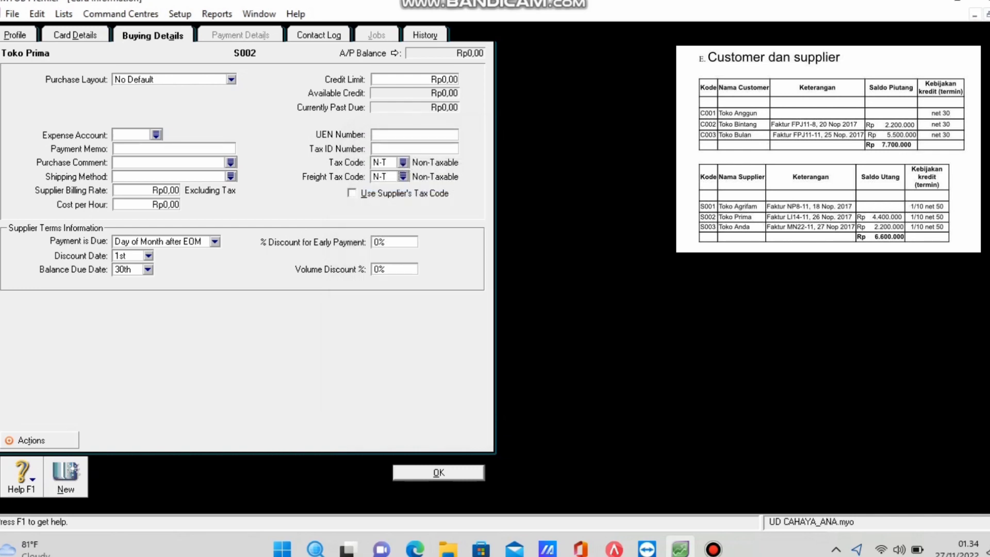
Give Toko Prima 1% discount within 10 days, balance due in 50 days, and save the card.
{"action": "left_click", "coordinate": [215, 241]}
{"action": "left_click", "coordinate": [170, 276]}
{"action": "key", "text": "Tab"}
{"action": "type", "text": "10"}
{"action": "key", "text": "Tab"}
{"action": "type", "text": "50"}
{"action": "key", "text": "Tab"}
{"action": "type", "text": "1"}
{"action": "key", "text": "Return"}
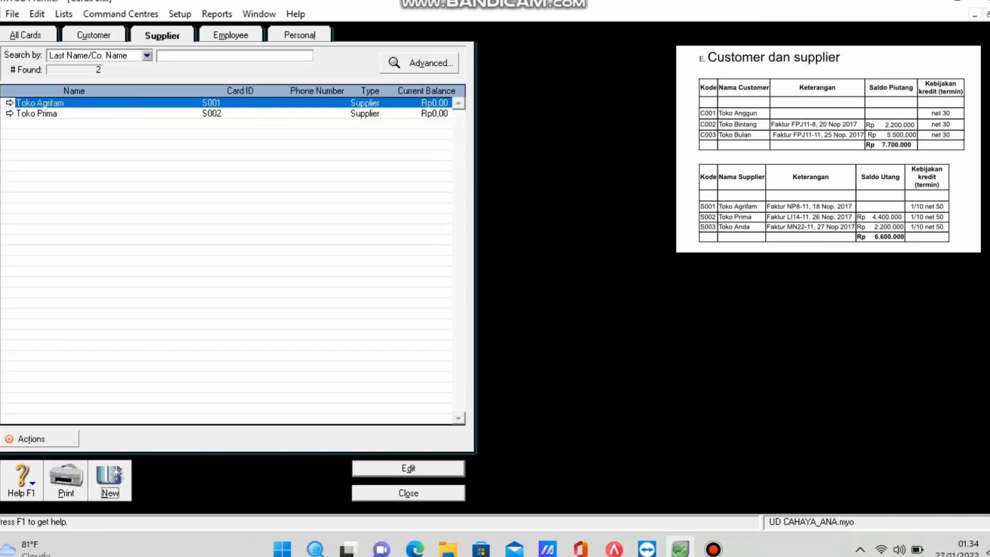
Start a new supplier card named Toko Anda with card ID S003.
{"action": "key", "text": "alt+n"}
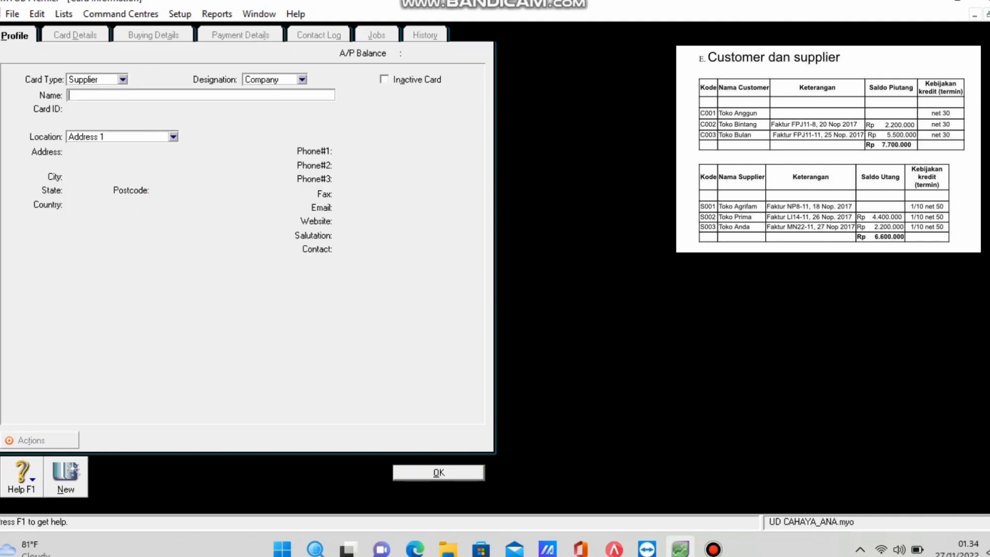
{"action": "type", "text": "Toko Anda"}
{"action": "key", "text": "Tab"}
{"action": "type", "text": "S003"}
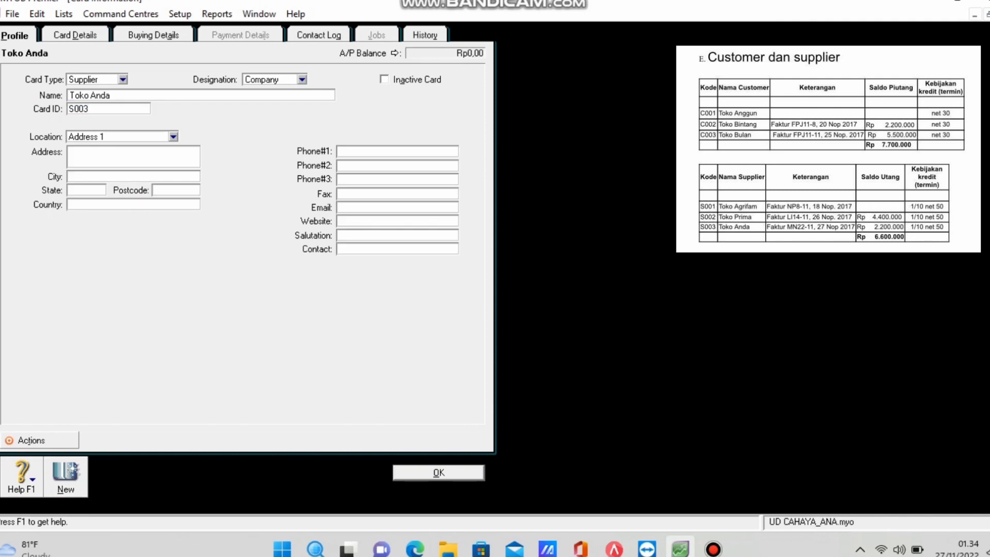
Set Toko Anda's tax code and freight tax code to N-T on Buying Details.
{"action": "left_click", "coordinate": [154, 35]}
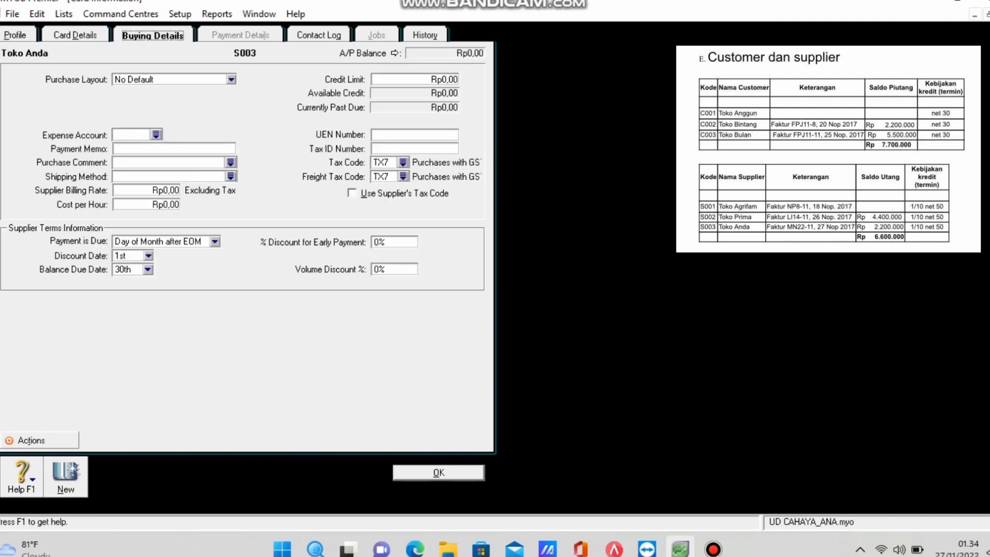
{"action": "left_click", "coordinate": [403, 162]}
{"action": "type", "text": "N-T"}
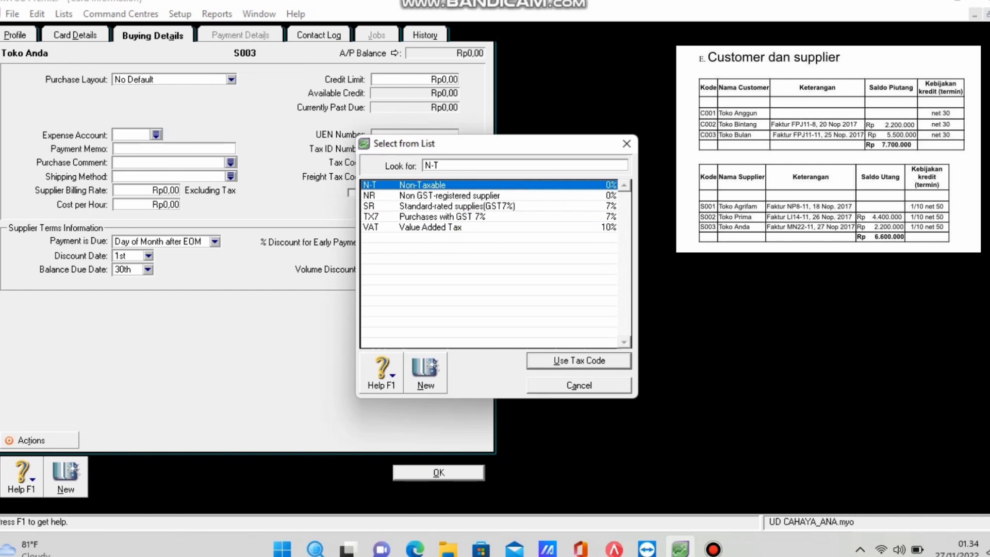
{"action": "key", "text": "Return"}
{"action": "left_click", "coordinate": [403, 176]}
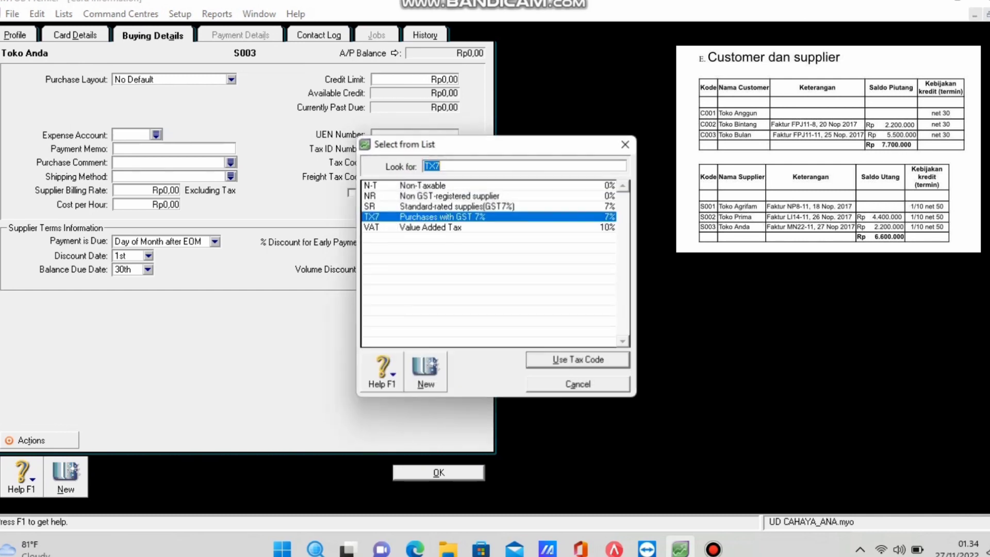
{"action": "type", "text": "N-T"}
{"action": "key", "text": "Return"}
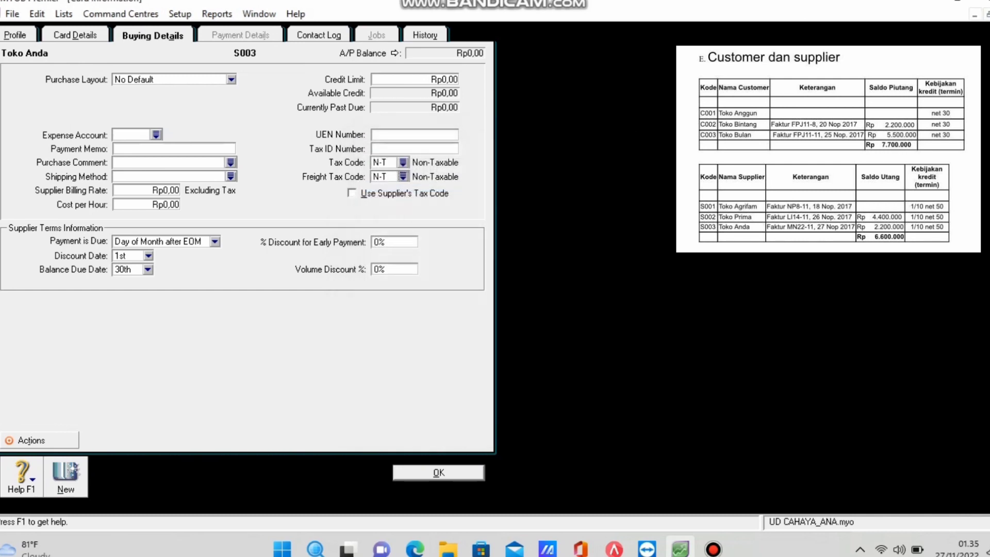
Apply 1% discount within 10 days, 50-day balance due terms, and save Toko Anda's card.
{"action": "left_click", "coordinate": [214, 241]}
{"action": "left_click", "coordinate": [155, 276]}
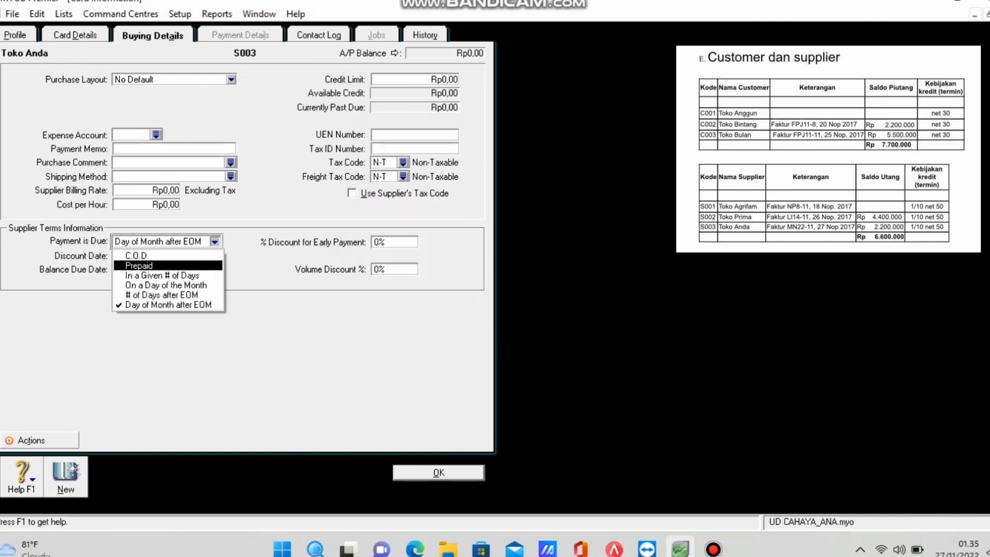
{"action": "key", "text": "Tab"}
{"action": "type", "text": "10"}
{"action": "key", "text": "Tab"}
{"action": "type", "text": "50"}
{"action": "key", "text": "Tab"}
{"action": "type", "text": "1"}
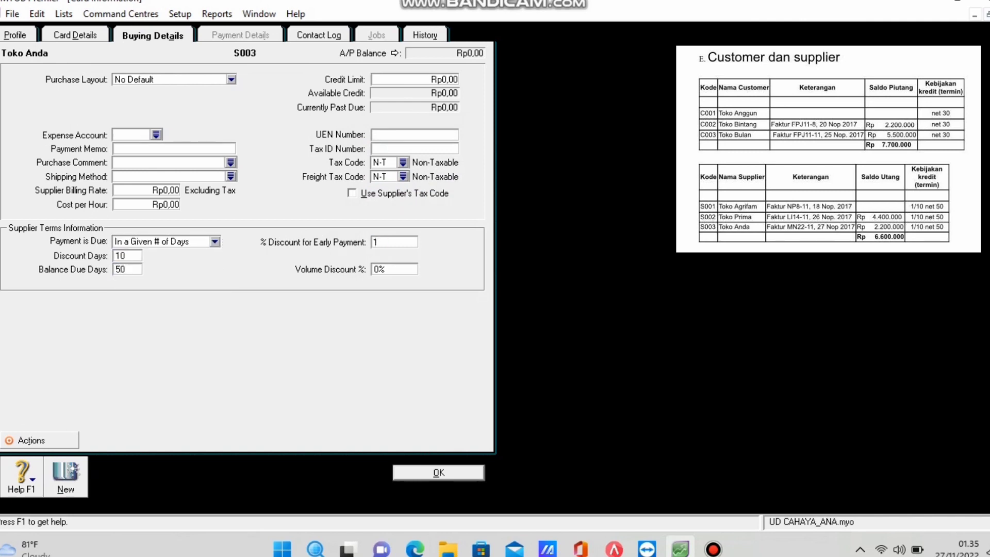
{"action": "key", "text": "Return"}
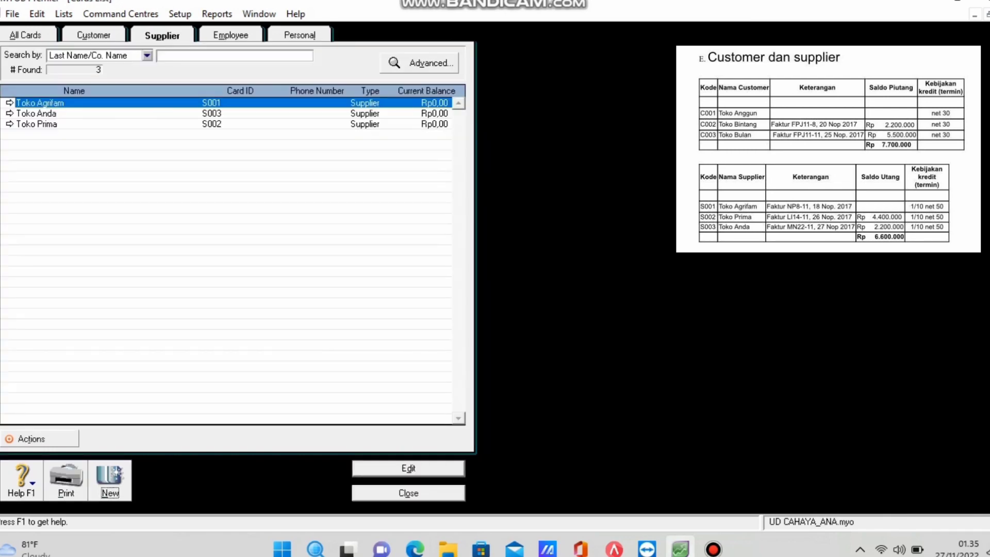
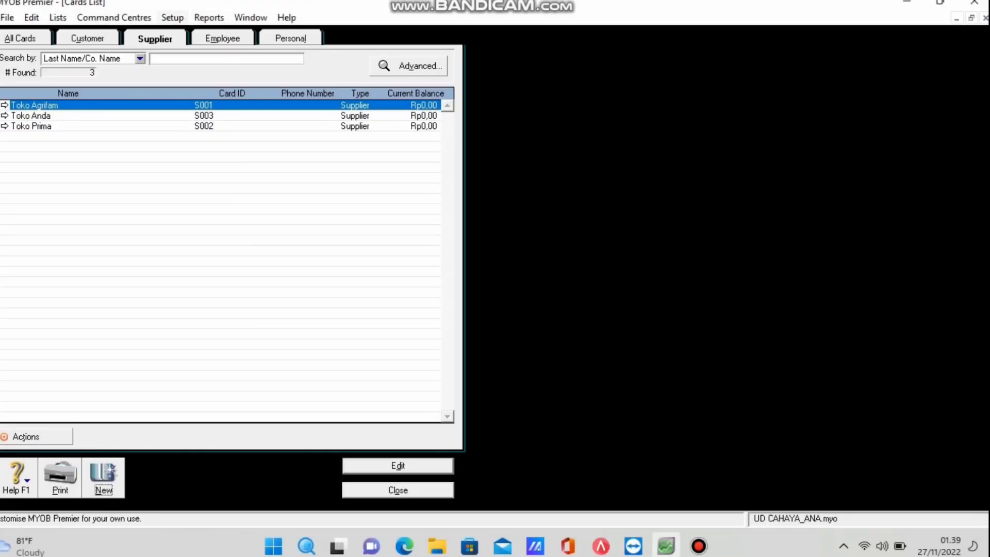
Open Setup > Balances > Customer Balances to list Toko Anggun, Toko Bintang and Toko Bulan.
{"action": "key", "text": "alt+s"}
{"action": "key", "text": "Down"}
{"action": "key", "text": "Right"}
{"action": "key", "text": "Down"}
{"action": "key", "text": "Down"}
{"action": "key", "text": "Return"}
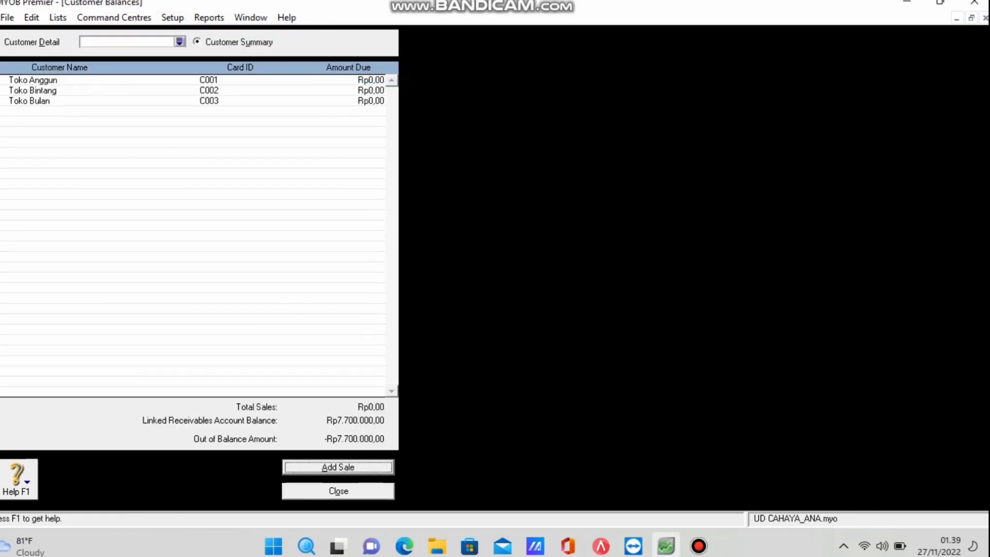
Try a zero-value opening sale for Toko Anggun, dismiss the warning, and begin another historical sale.
{"action": "key", "text": "Return"}
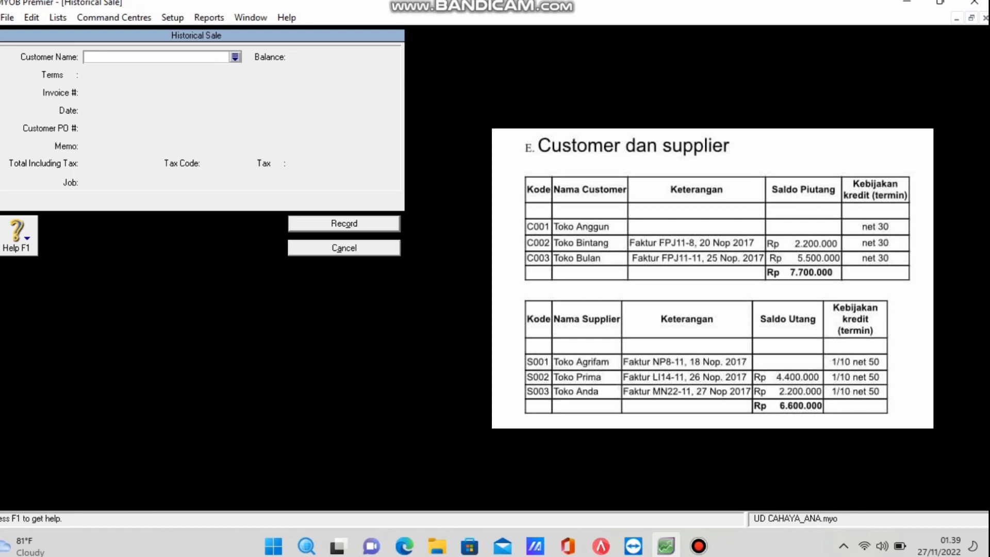
{"action": "key", "text": "Tab"}
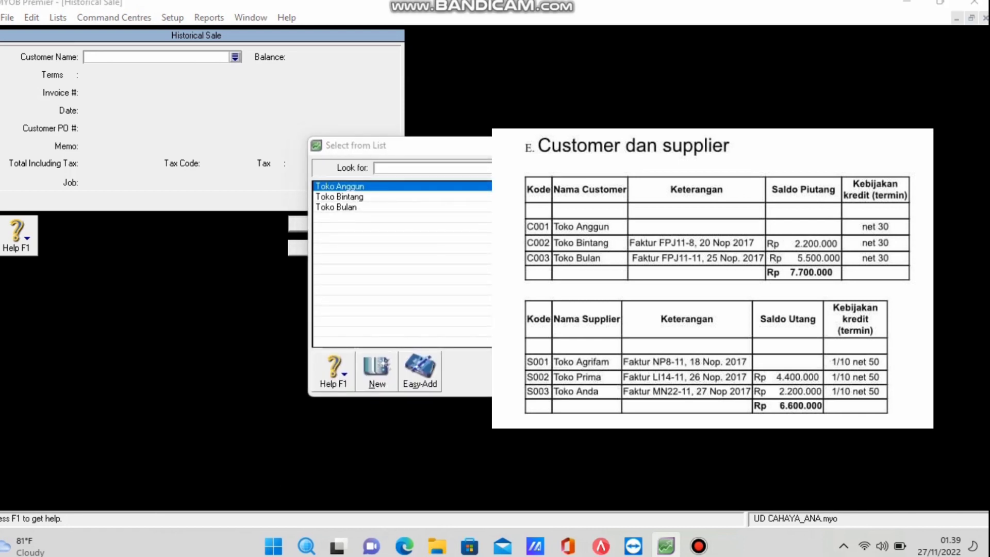
{"action": "key", "text": "Return"}
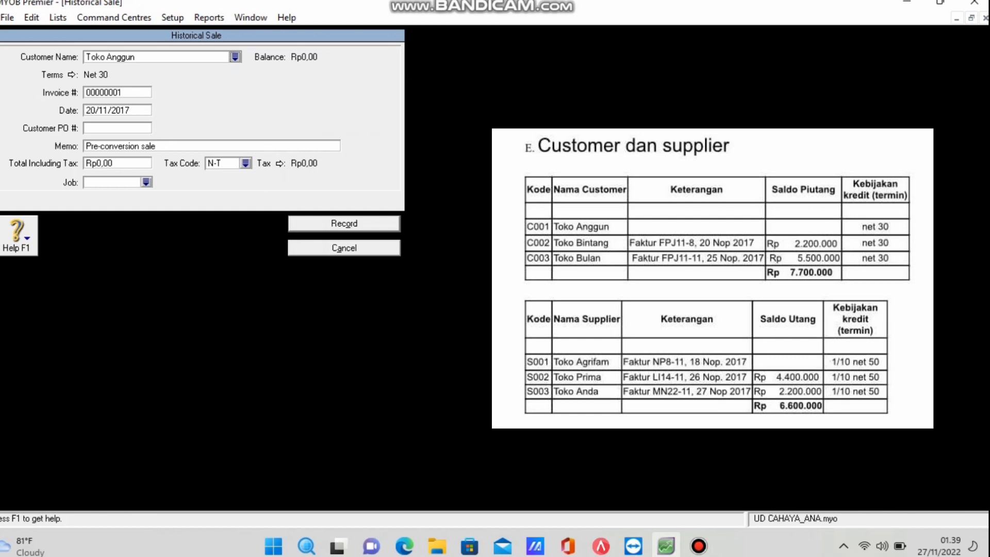
{"action": "key", "text": "Return"}
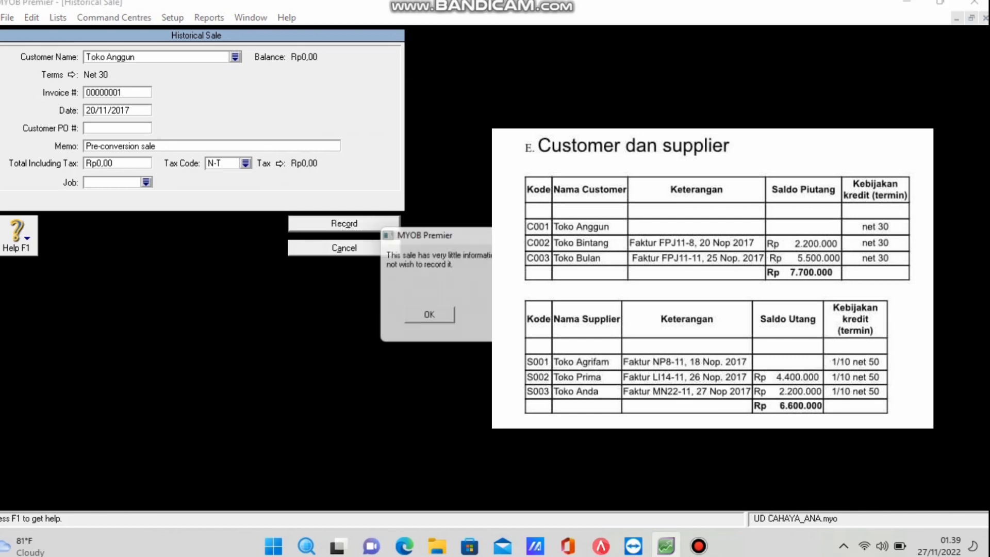
{"action": "key", "text": "Return"}
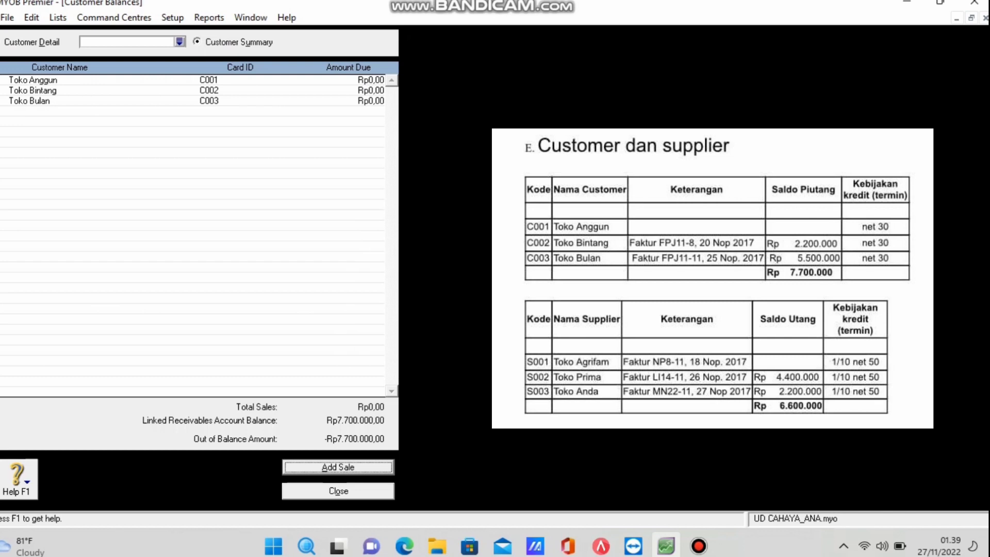
{"action": "key", "text": "Return"}
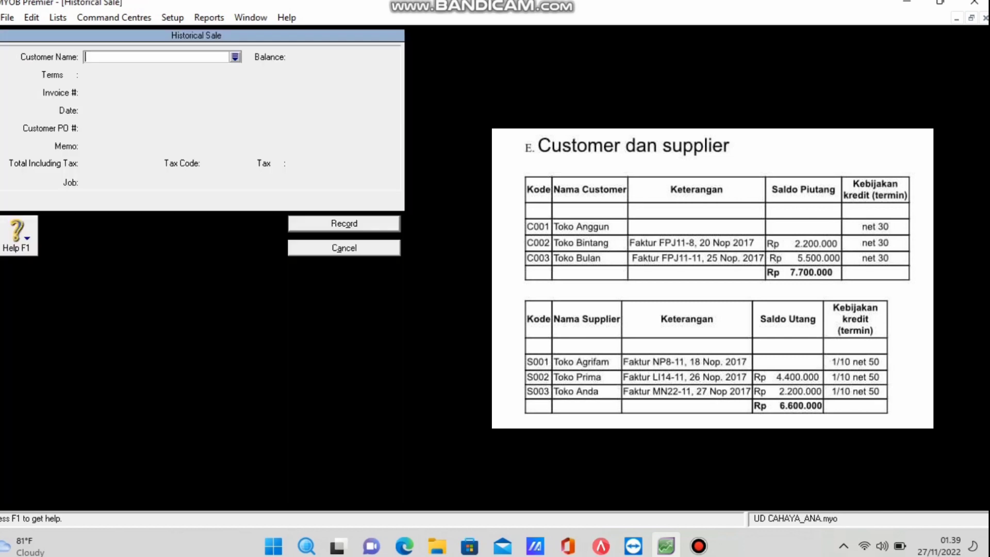
Choose customer Toko Bintang with invoice FPJ11-8, keeping the date 20/11/2017.
{"action": "key", "text": "Tab"}
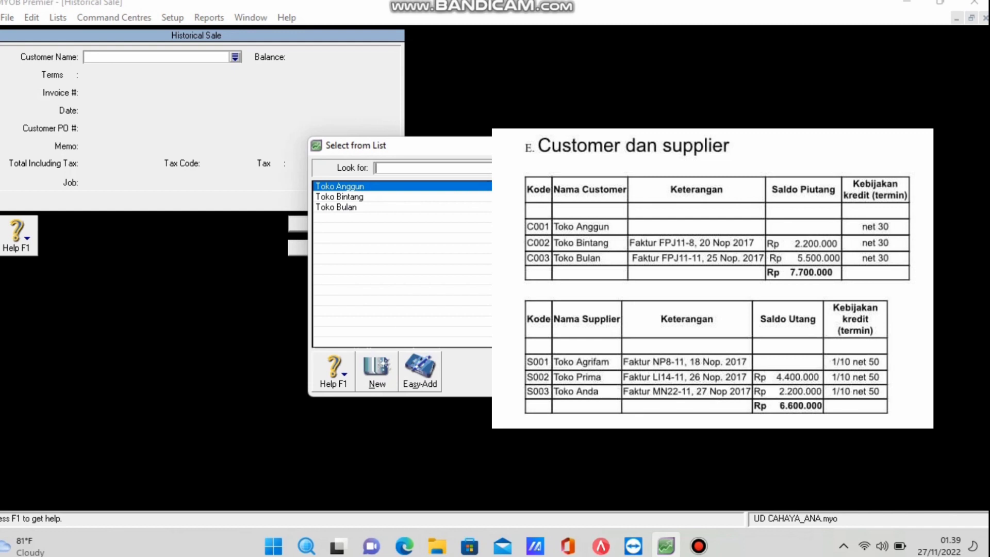
{"action": "left_click", "coordinate": [340, 197]}
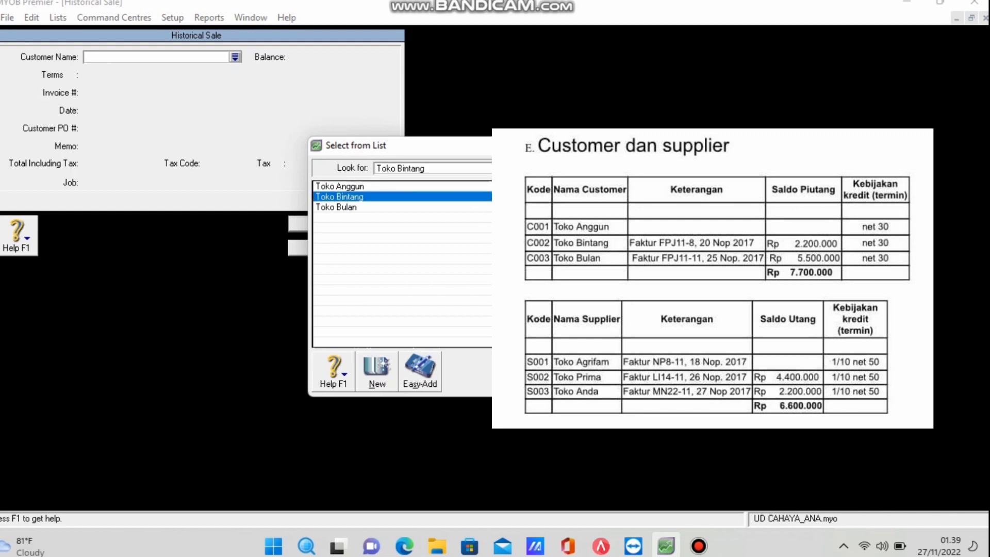
{"action": "key", "text": "Return"}
{"action": "key", "text": "Tab"}
{"action": "type", "text": "FPJ11-8"}
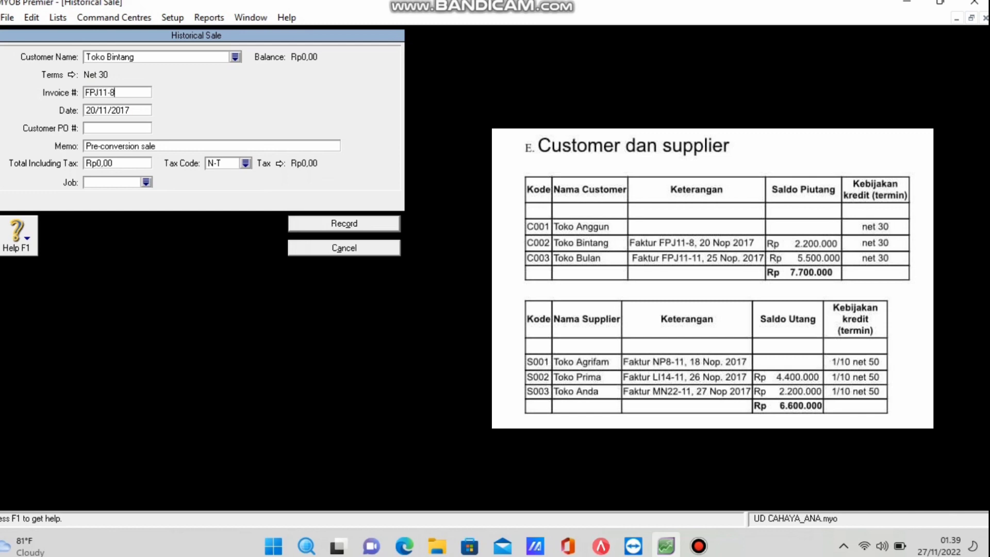
{"action": "key", "text": "Tab"}
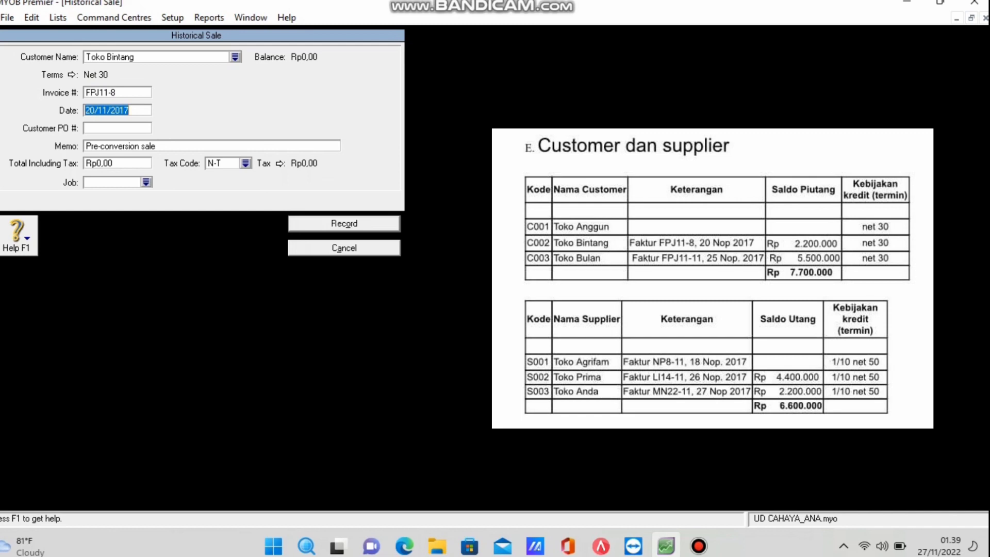
{"action": "key", "text": "Right"}
Replace the memo with 'Saldo awal Customer', enter total 2.200.000, and record the sale.
{"action": "key", "text": "Tab"}
{"action": "key", "text": "Tab"}
{"action": "left_click", "coordinate": [138, 146]}
{"action": "key", "text": "BackSpace"}
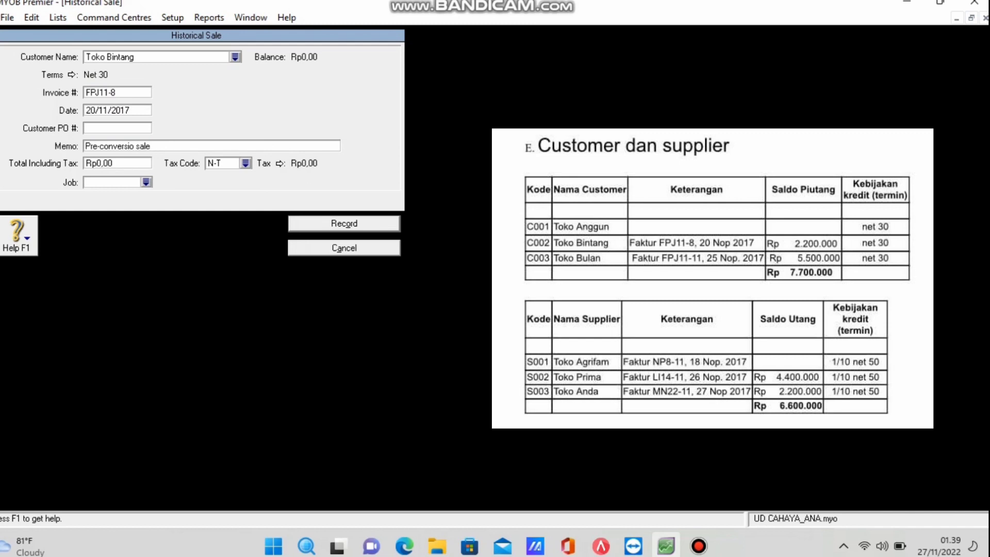
{"action": "key", "text": "BackSpace"}
{"action": "key", "text": "BackSpace"}
{"action": "key", "text": "BackSpace"}
{"action": "key", "text": "BackSpace"}
{"action": "key", "text": "BackSpace"}
{"action": "key", "text": "BackSpace"}
{"action": "key", "text": "BackSpace"}
{"action": "key", "text": "BackSpace"}
{"action": "key", "text": "BackSpace"}
{"action": "key", "text": "BackSpace"}
{"action": "key", "text": "BackSpace"}
{"action": "key", "text": "BackSpace"}
{"action": "key", "text": "BackSpace"}
{"action": "key", "text": "BackSpace"}
{"action": "key", "text": "BackSpace"}
{"action": "key", "text": "BackSpace"}
{"action": "key", "text": "BackSpace"}
{"action": "key", "text": "BackSpace"}
{"action": "type", "text": "Saldo awal Customer"}
{"action": "key", "text": "Tab"}
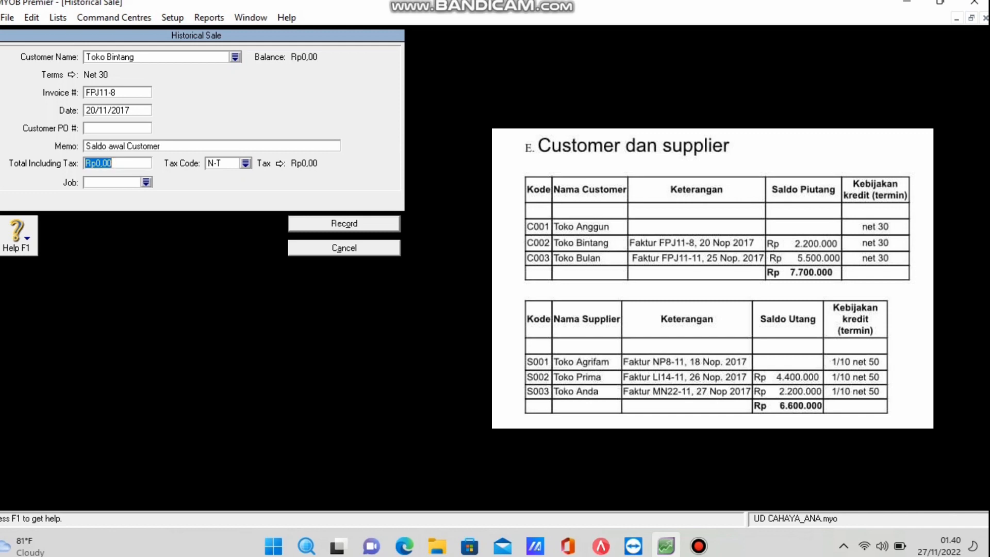
{"action": "type", "text": "2.200.0"}
{"action": "type", "text": "00000"}
{"action": "key", "text": "Tab"}
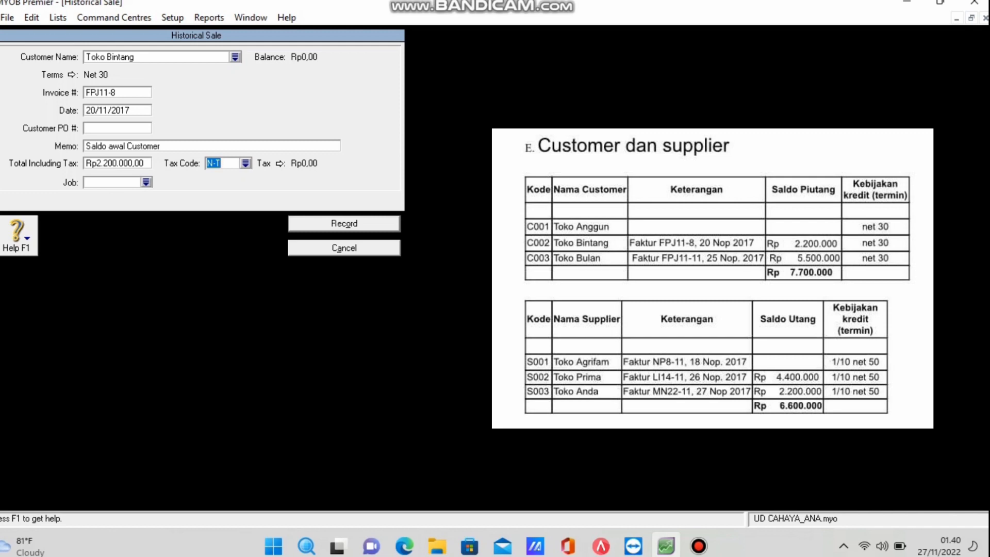
{"action": "key", "text": "Return"}
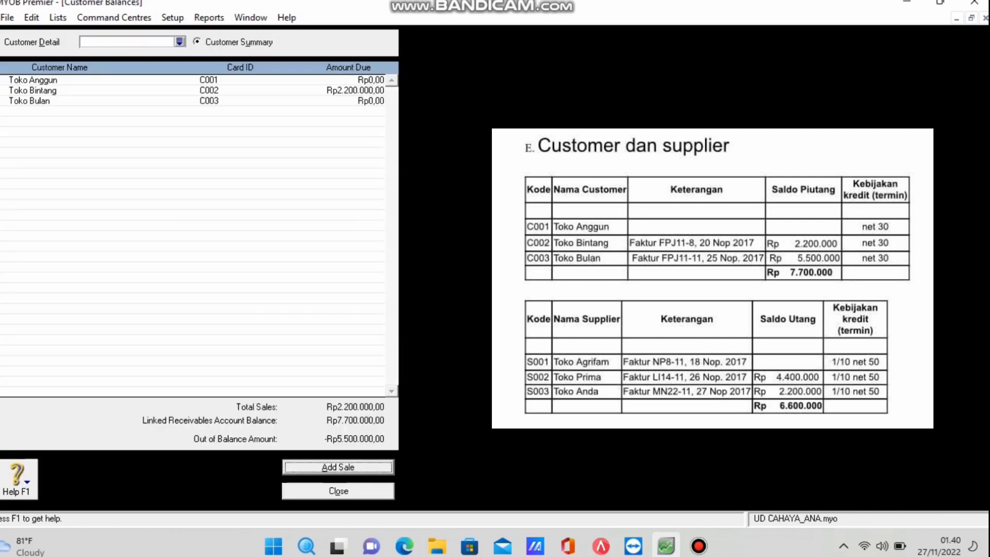
Start a historical sale for Toko Bulan with invoice FPJ11-11 dated 25/11/2017.
{"action": "key", "text": "Return"}
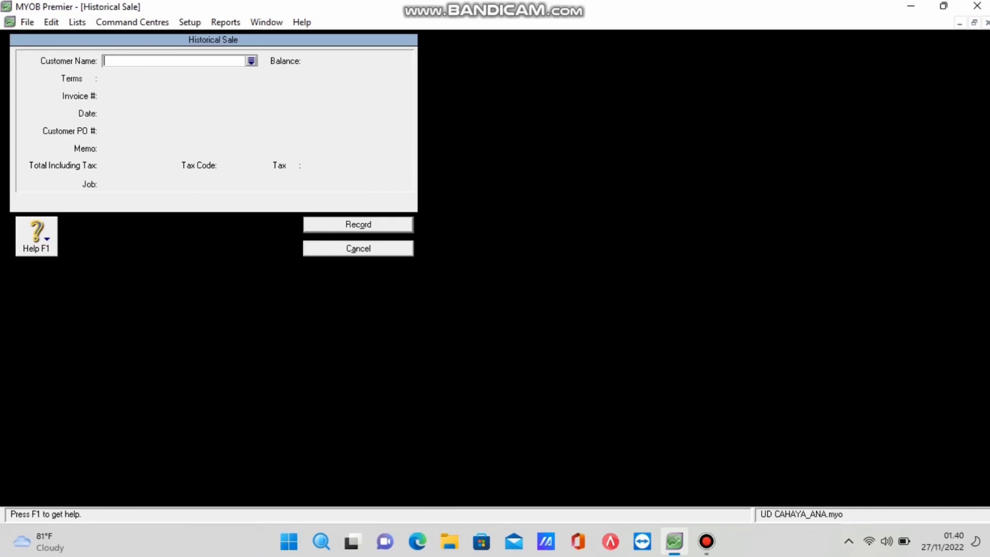
{"action": "type", "text": "Toko Bulan"}
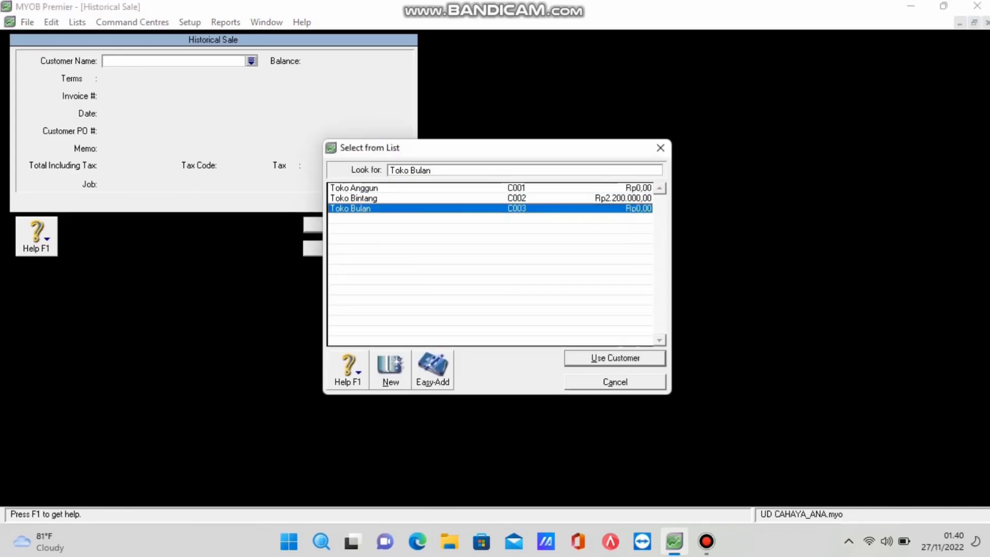
{"action": "key", "text": "Return"}
{"action": "key", "text": "Tab"}
{"action": "type", "text": "F"}
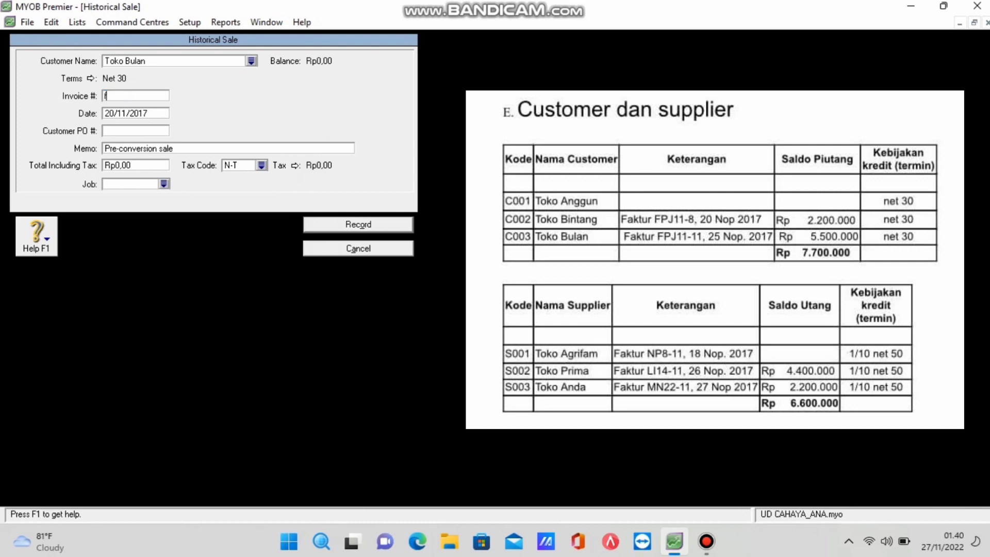
{"action": "type", "text": "PJ11-11"}
{"action": "key", "text": "Tab"}
{"action": "type", "text": "25/11/2017"}
Enter memo 'Saldo Awal Customer' and total 5500000, then record the sale.
{"action": "key", "text": "Tab"}
{"action": "key", "text": "Tab"}
{"action": "type", "text": "Saldo Awal Customer"}
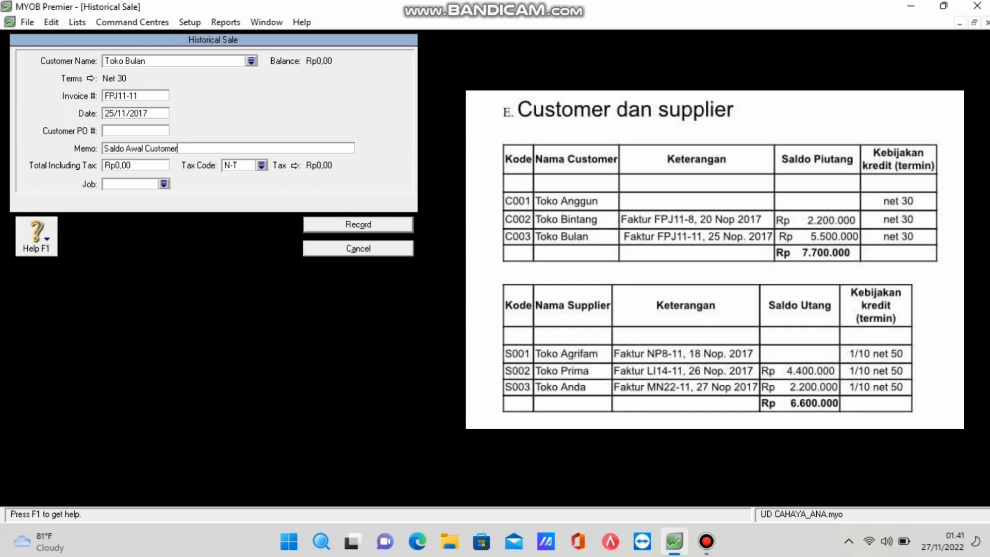
{"action": "key", "text": "Tab"}
{"action": "type", "text": "5500000"}
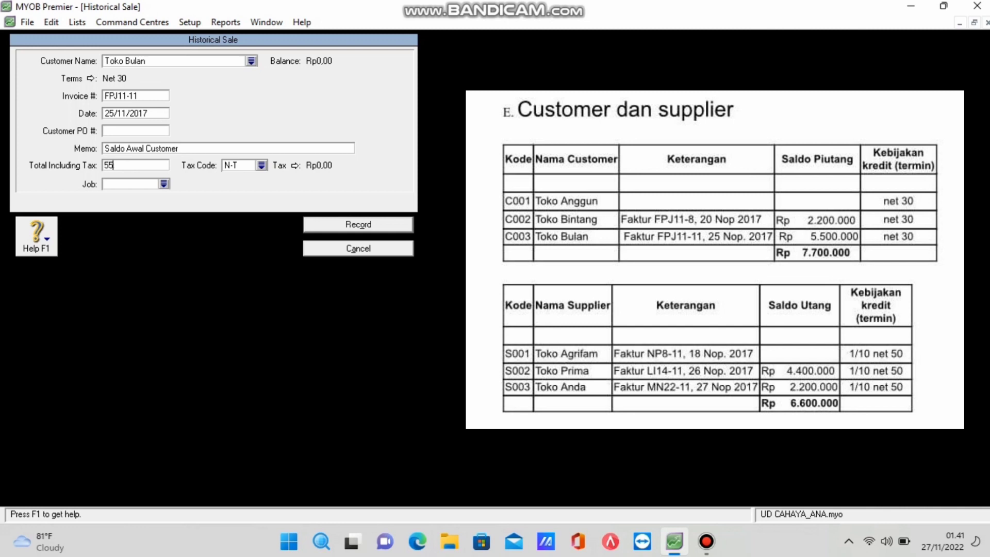
{"action": "key", "text": "Tab"}
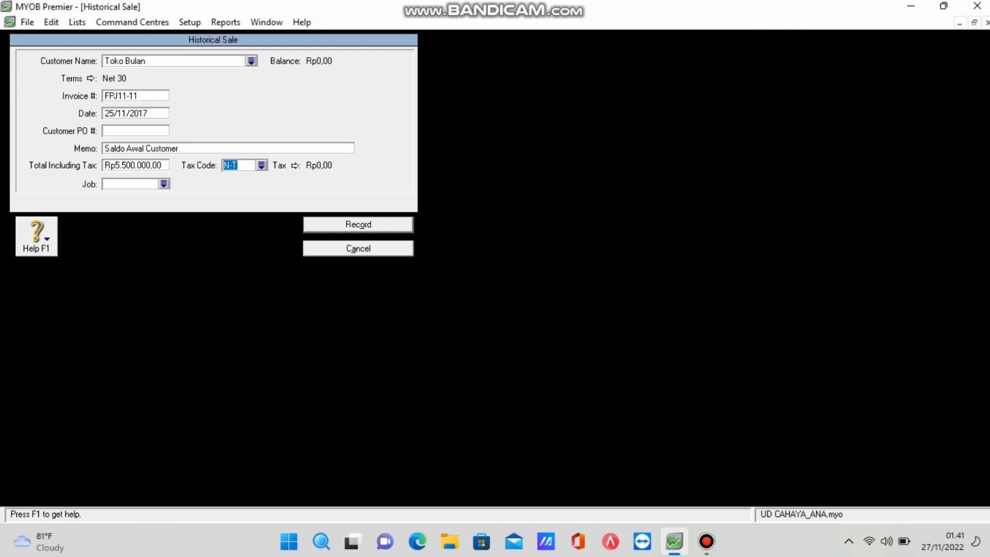
{"action": "key", "text": "Return"}
{"action": "key", "text": "Return"}
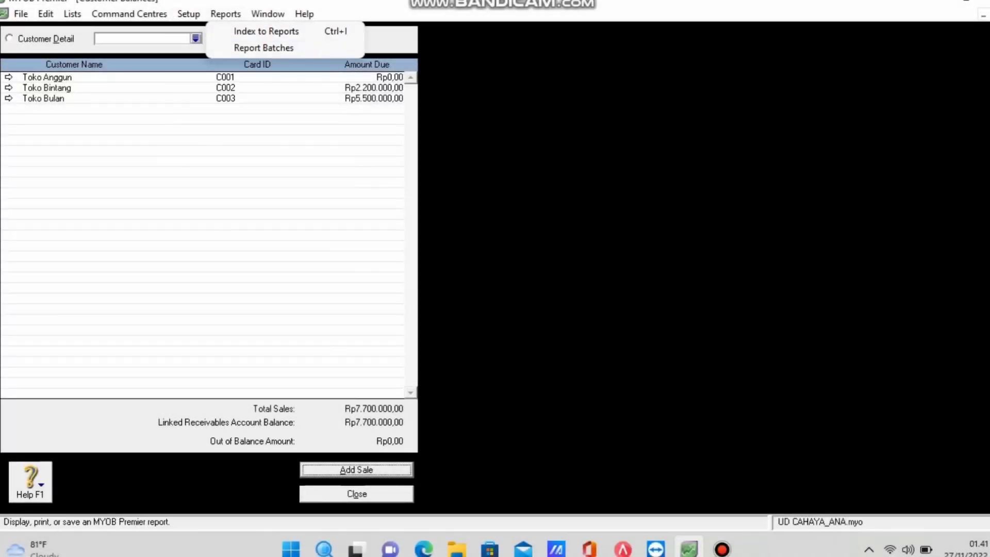
Open the Supplier Balances list.
{"action": "mouse_move", "coordinate": [189, 14]}
{"action": "mouse_move", "coordinate": [253, 48]}
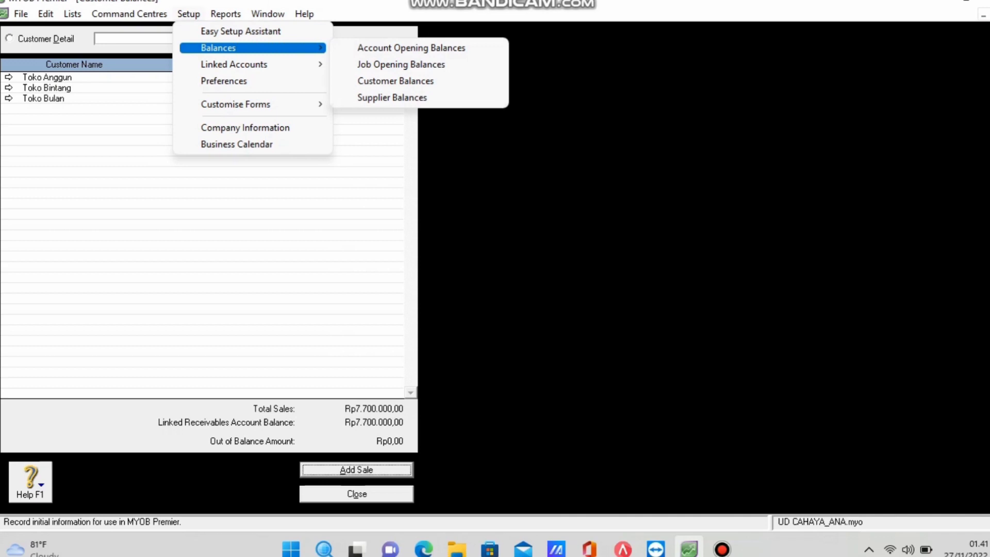
{"action": "key", "text": "Return"}
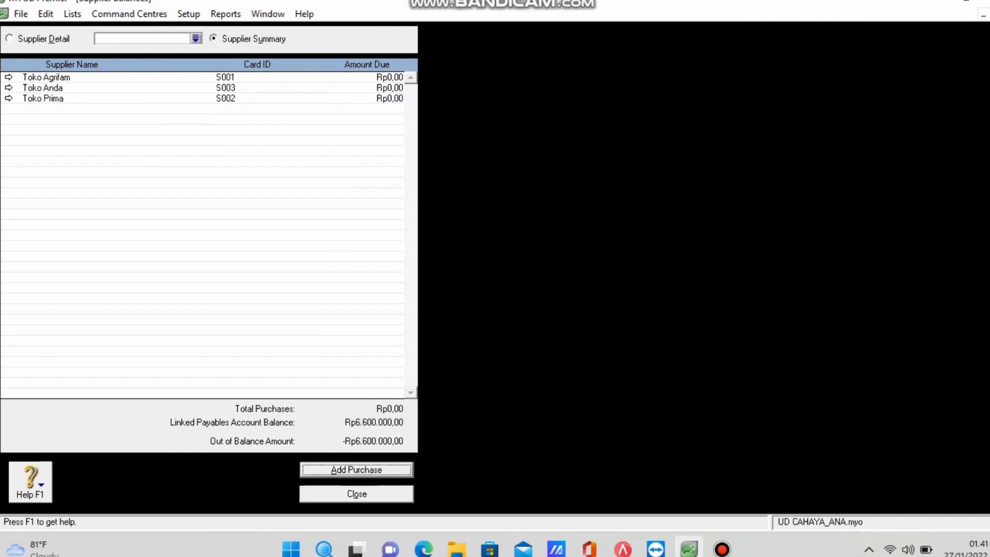
Start a historical purchase for Toko Agrifam: NP8-11, 18/11/2017, memo 'Saldo Awal Supplier'.
{"action": "key", "text": "Return"}
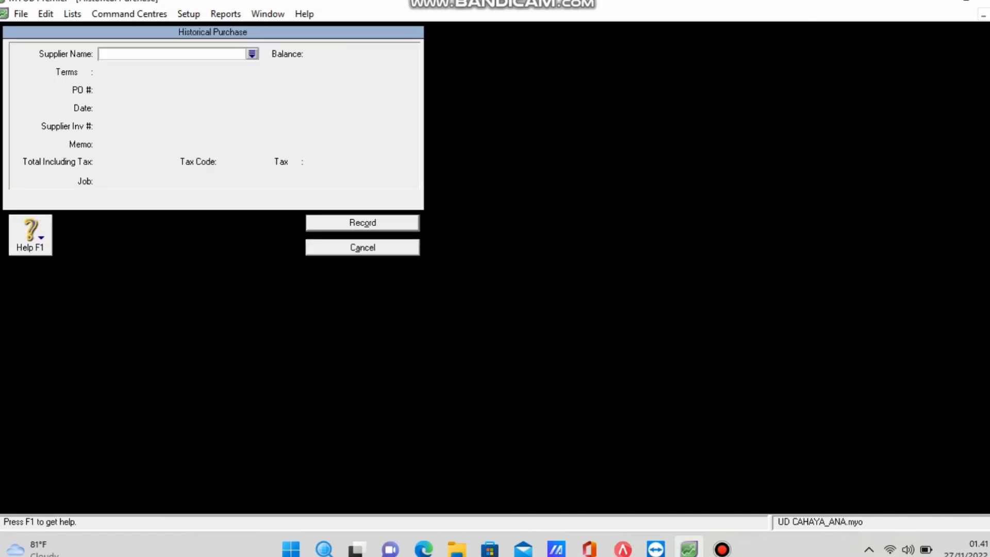
{"action": "key", "text": "Tab"}
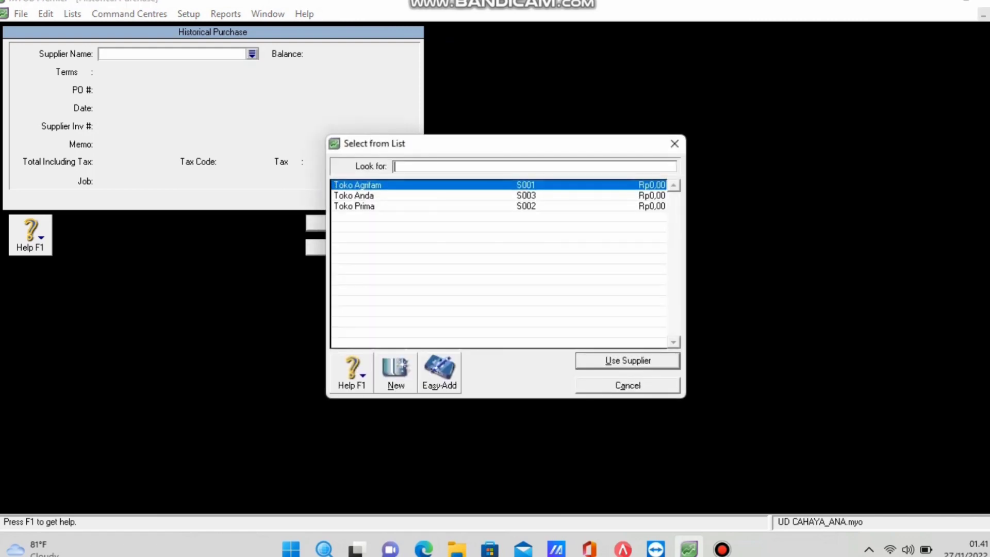
{"action": "key", "text": "Return"}
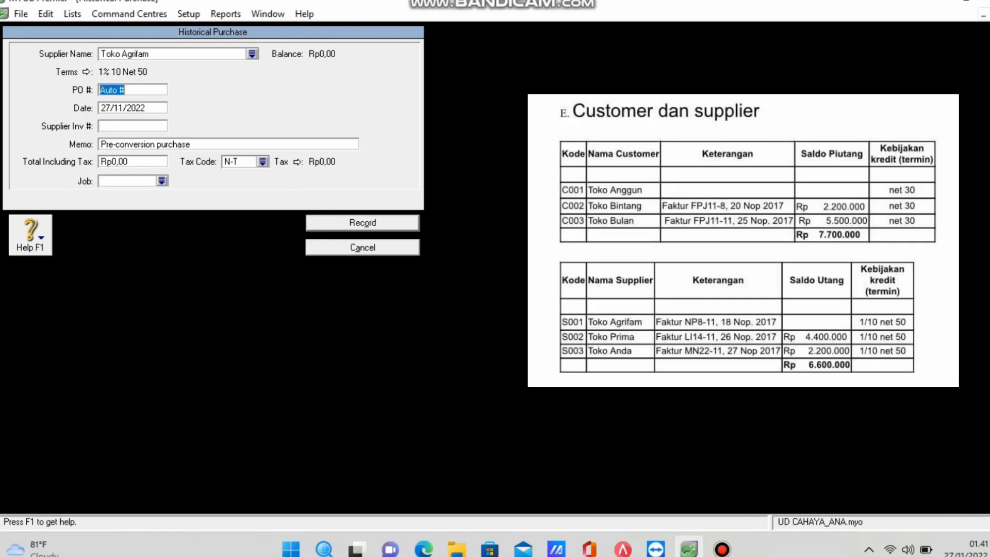
{"action": "type", "text": "NP8-11"}
{"action": "key", "text": "Tab"}
{"action": "type", "text": "18/"}
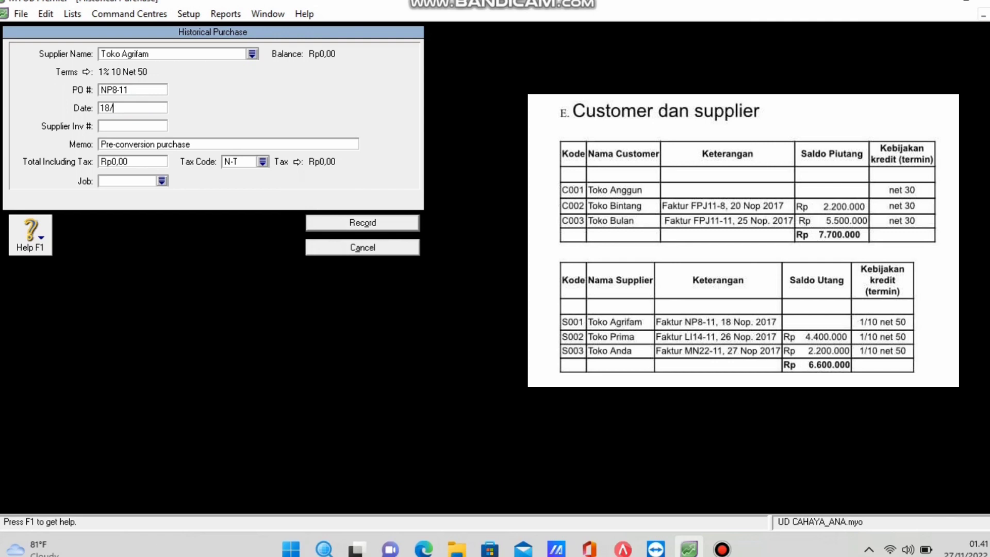
{"action": "type", "text": "11/2017"}
{"action": "key", "text": "Tab"}
{"action": "key", "text": "Tab"}
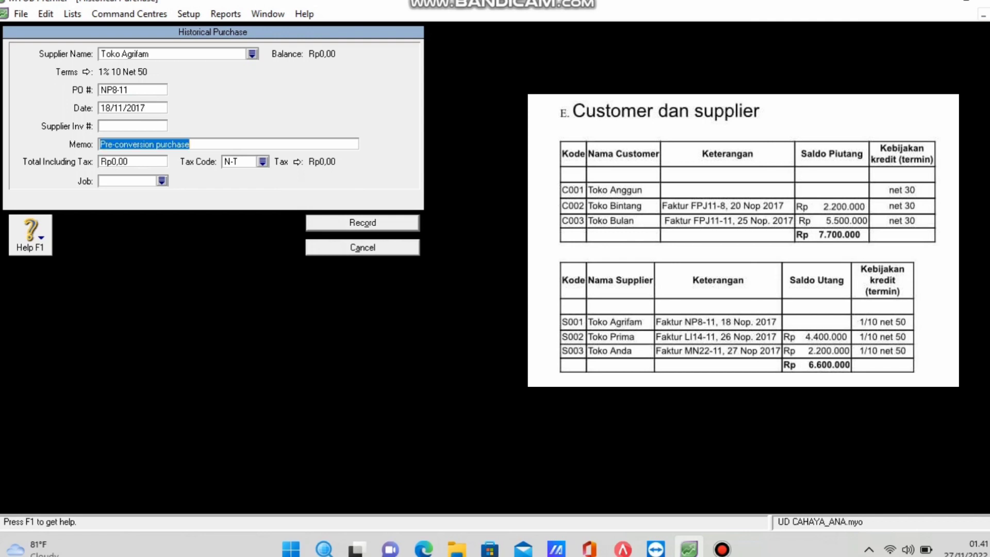
{"action": "type", "text": "Sa"}
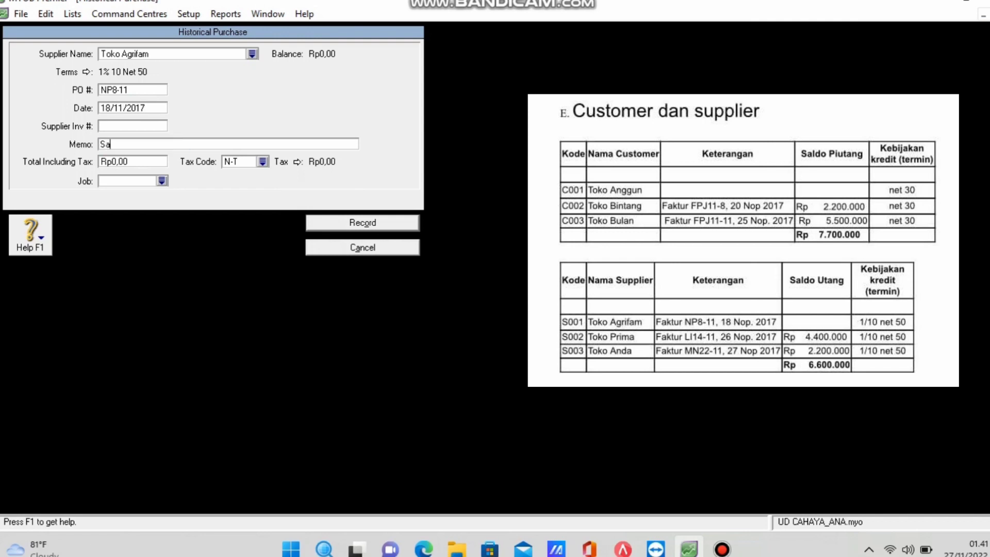
{"action": "type", "text": "ldo Awal Supplier"}
Discard the purchase recorded without a total and start a blank historical purchase.
{"action": "key", "text": "Return"}
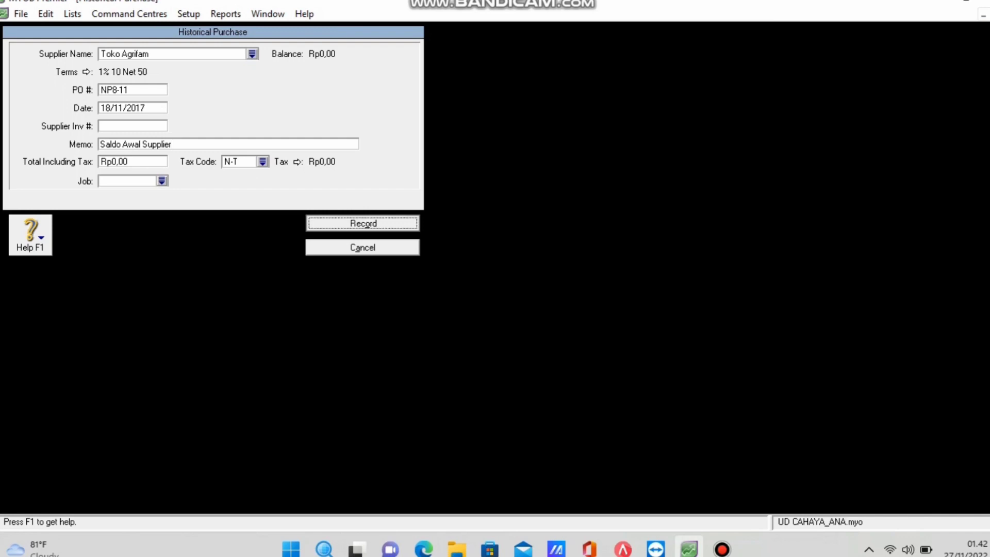
{"action": "key", "text": "Return"}
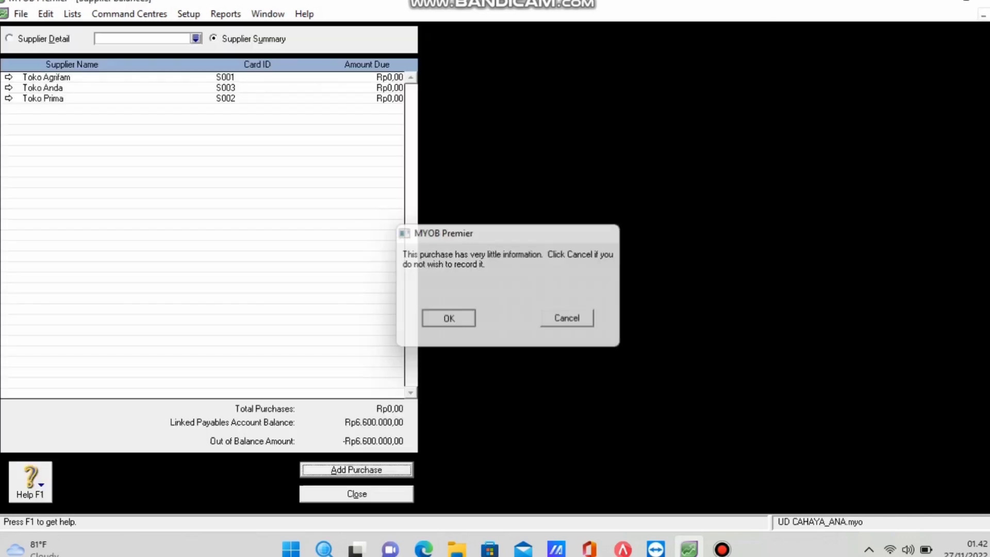
{"action": "key", "text": "Return"}
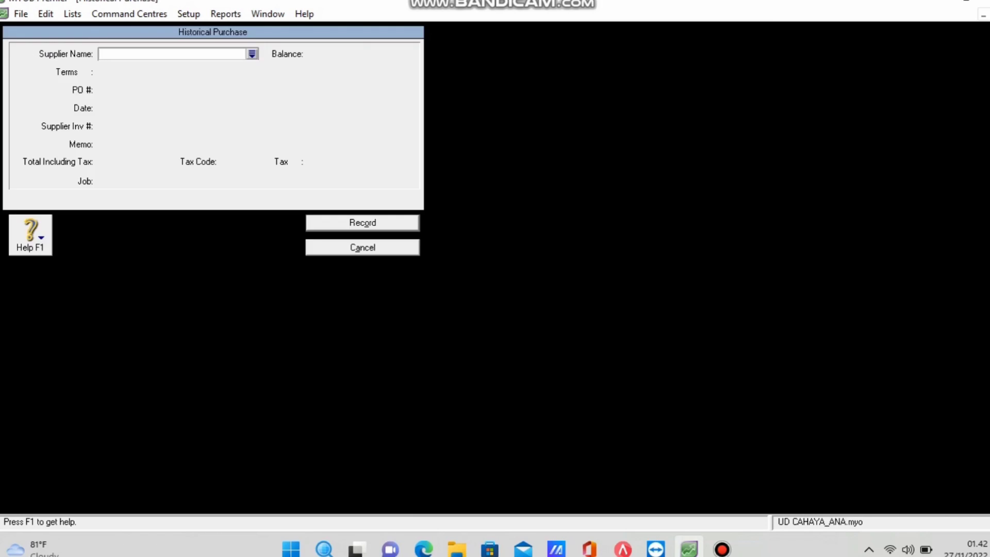
Select supplier Toko Prima with PO LI14-11 dated 26/11/2017.
{"action": "key", "text": "Return"}
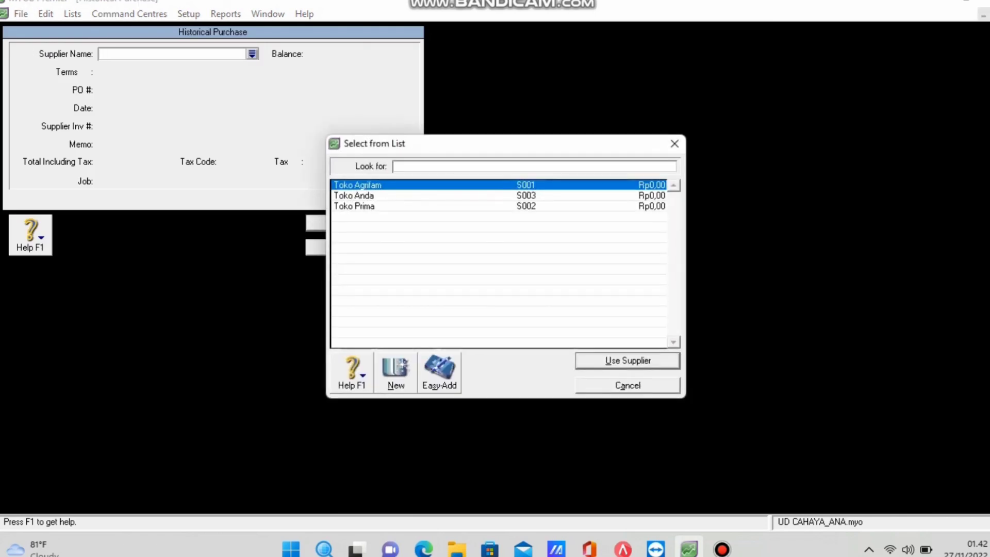
{"action": "type", "text": "Toko Prima"}
{"action": "key", "text": "Return"}
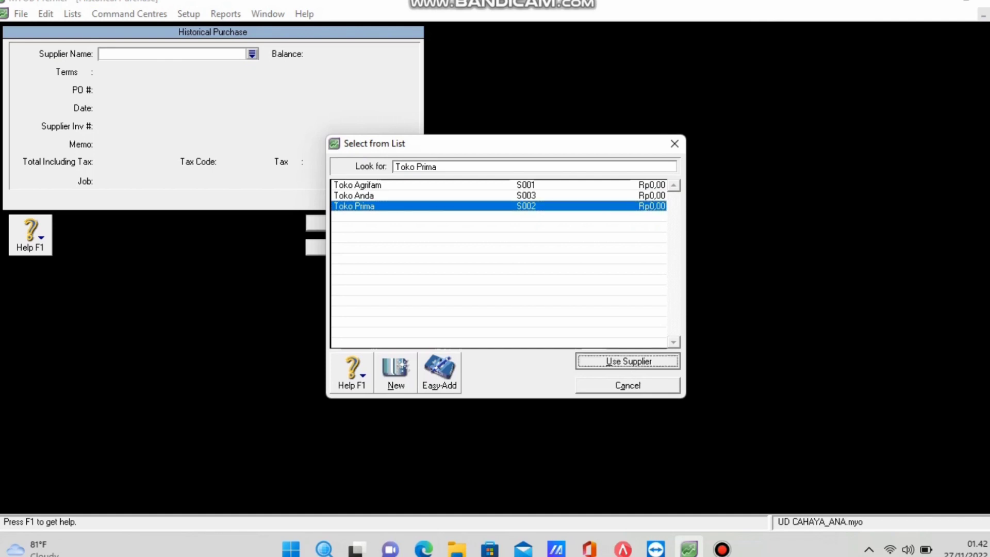
{"action": "key", "text": "Tab"}
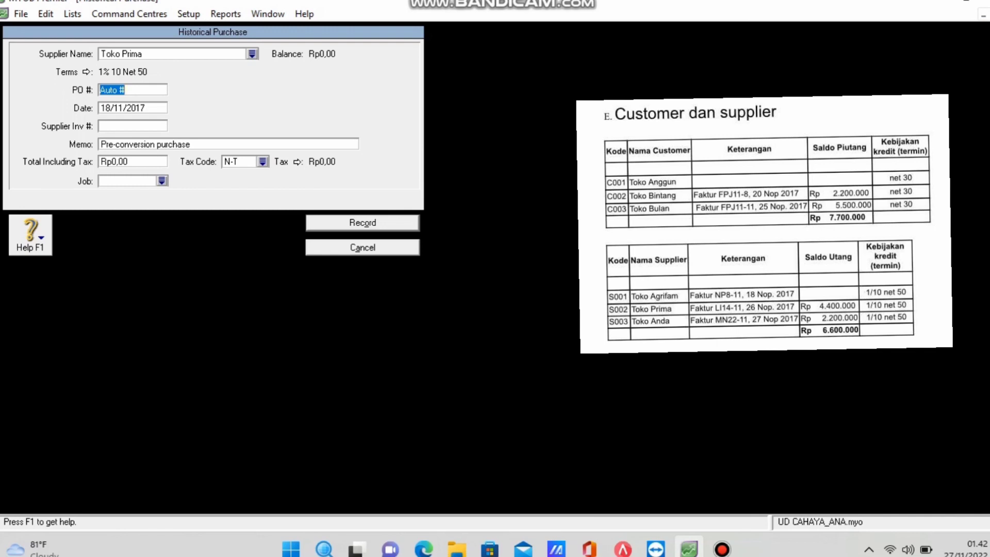
{"action": "key", "text": "BackSpace"}
{"action": "type", "text": "LI14-11"}
{"action": "key", "text": "Tab"}
{"action": "type", "text": "26/11/2017"}
Enter memo 'Saldo awal Supplier' and total 4400000, then record the purchase.
{"action": "key", "text": "Tab"}
{"action": "key", "text": "Tab"}
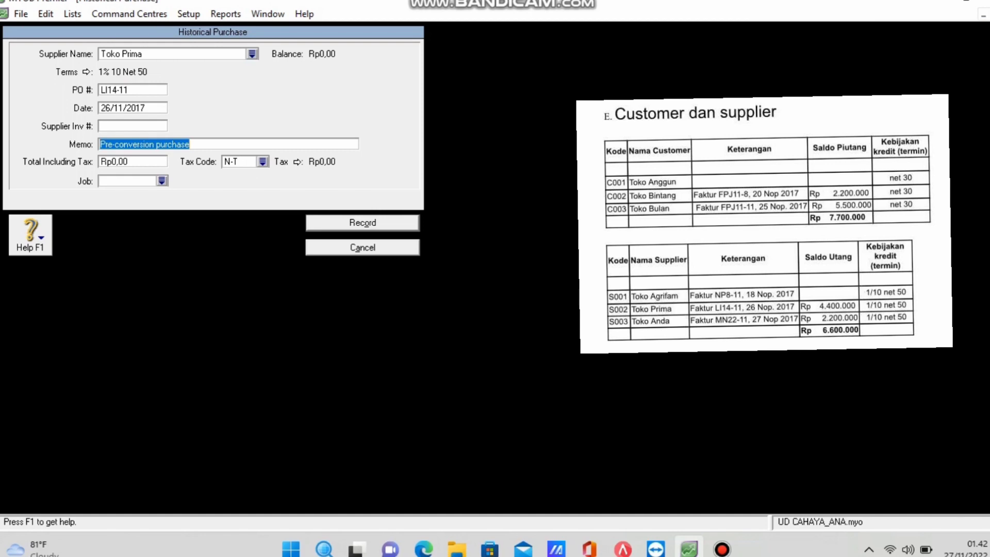
{"action": "type", "text": "Sald"}
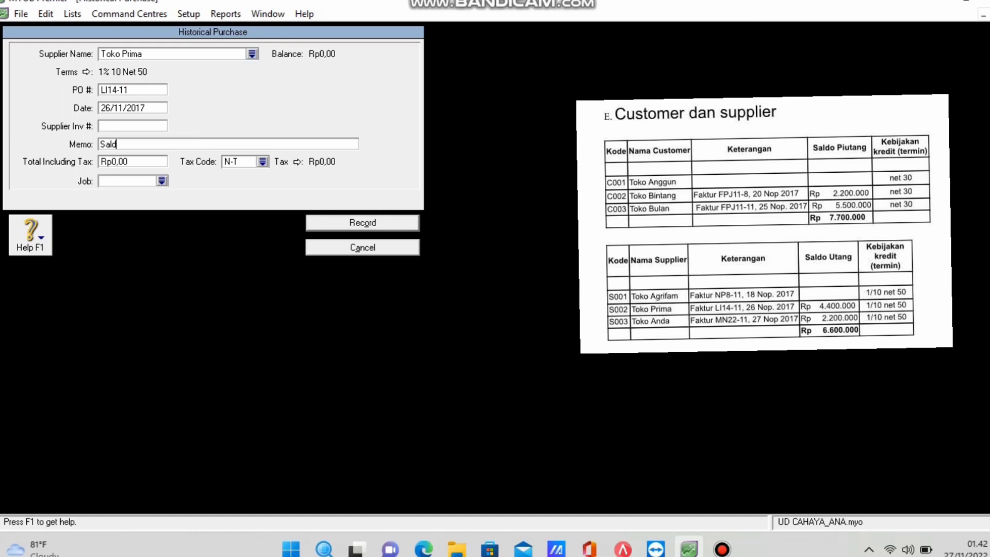
{"action": "type", "text": "o awal Supplier"}
{"action": "key", "text": "Tab"}
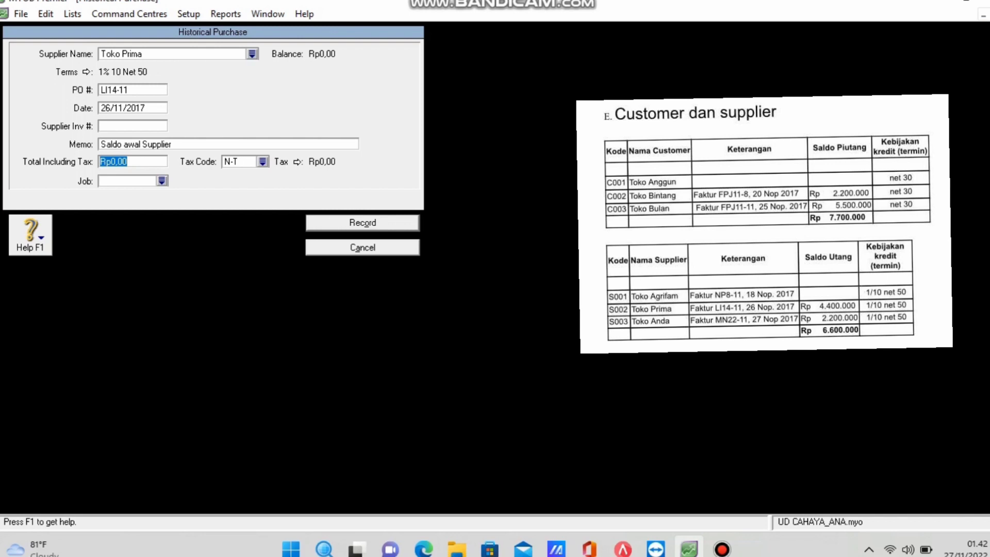
{"action": "type", "text": "4400000"}
{"action": "key", "text": "Tab"}
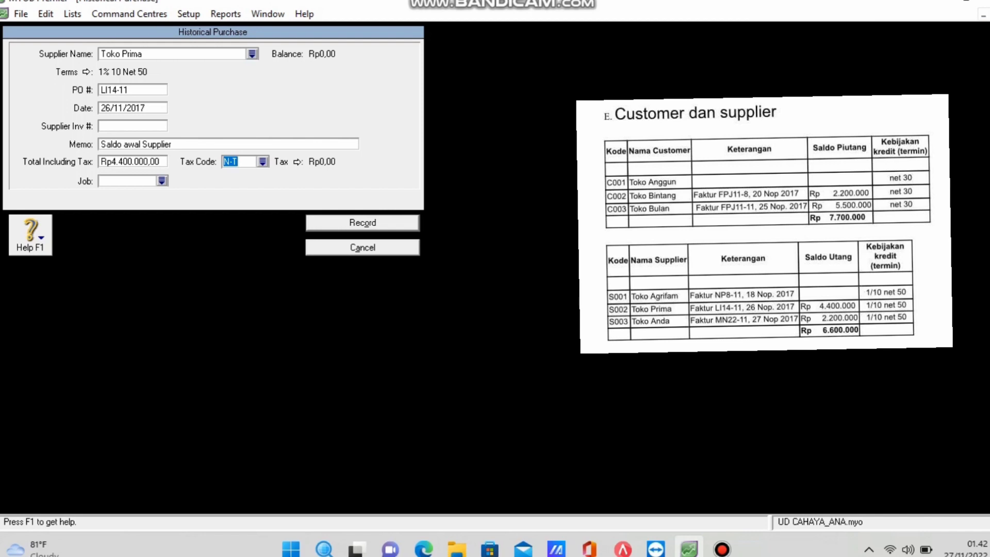
{"action": "key", "text": "Return"}
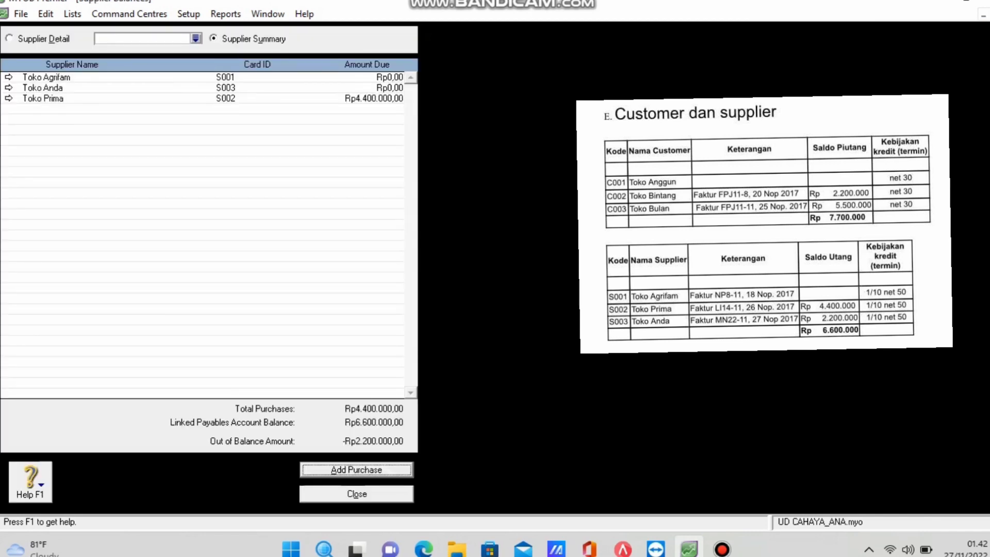
{"action": "key", "text": "Return"}
Select supplier Toko Anda with PO MN22-11 dated 27/11/2017.
{"action": "key", "text": "Tab"}
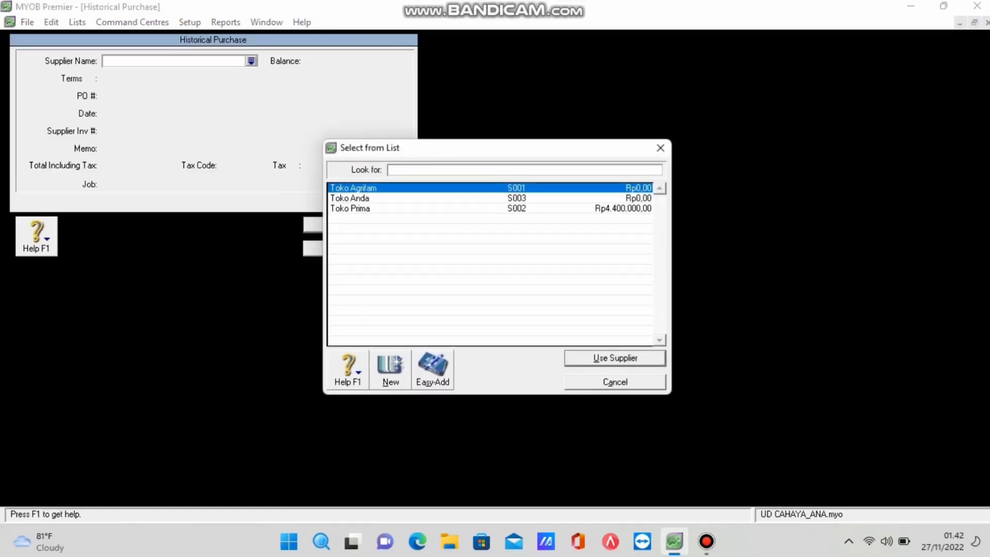
{"action": "key", "text": "Down"}
{"action": "key", "text": "Return"}
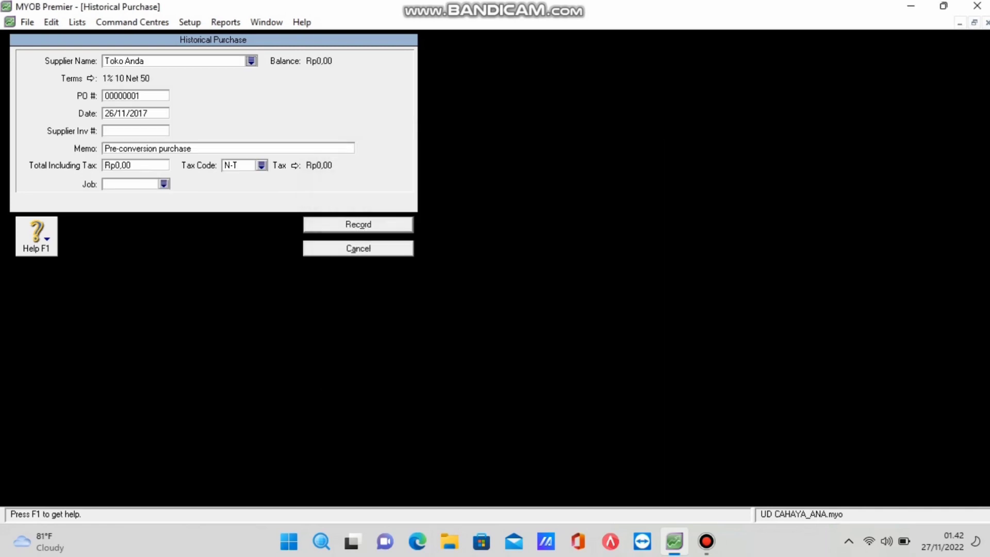
{"action": "key", "text": "Tab"}
{"action": "type", "text": "MN22-11"}
{"action": "key", "text": "Tab"}
{"action": "type", "text": "27/11/2017"}
Enter memo 'Saldo awal supplier' and total 2200000, record it, and acknowledge the balance-match message.
{"action": "key", "text": "Tab"}
{"action": "key", "text": "Tab"}
{"action": "type", "text": "Saldo awal supplier"}
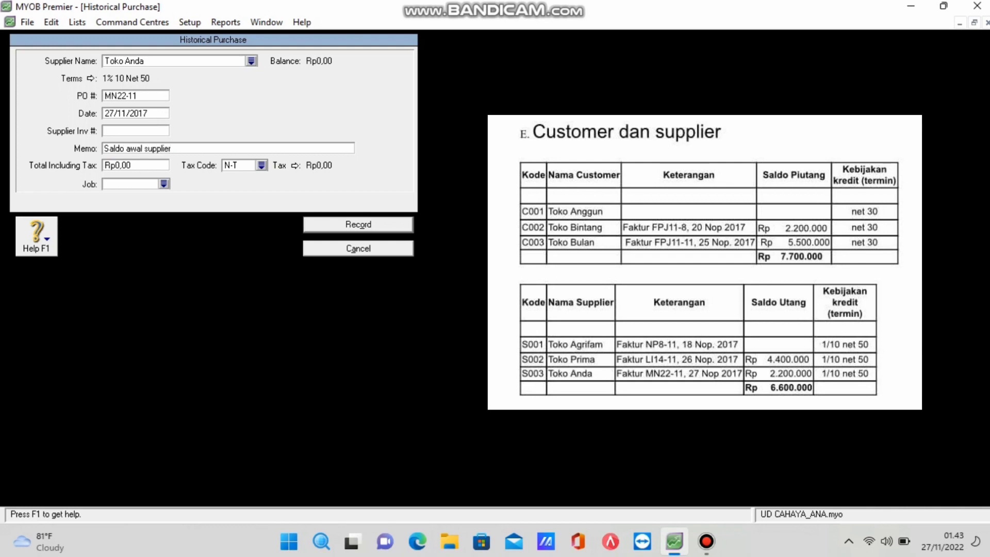
{"action": "key", "text": "Tab"}
{"action": "type", "text": "2700000"}
{"action": "key", "text": "BackSpace"}
{"action": "key", "text": "BackSpace"}
{"action": "key", "text": "BackSpace"}
{"action": "key", "text": "BackSpace"}
{"action": "key", "text": "BackSpace"}
{"action": "key", "text": "BackSpace"}
{"action": "type", "text": "200000"}
{"action": "key", "text": "Tab"}
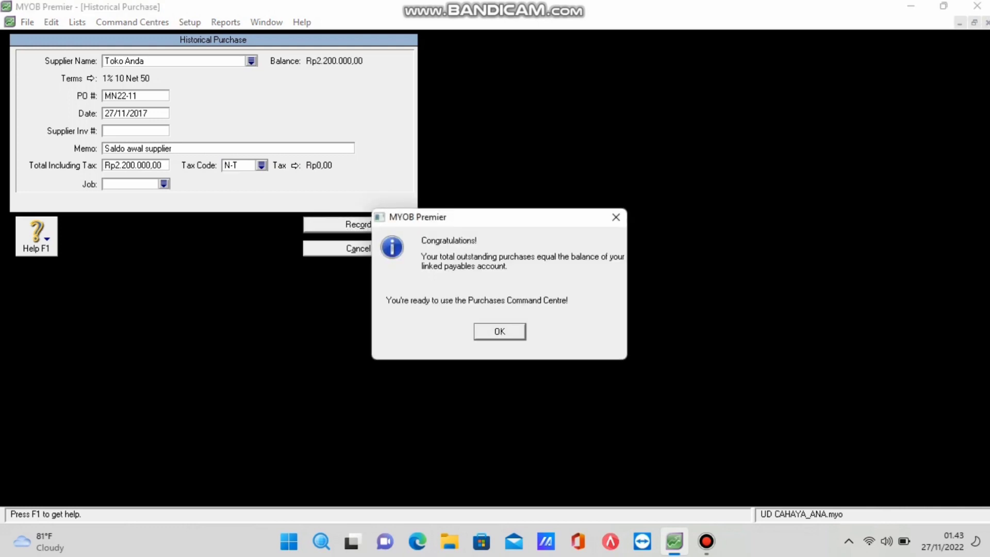
{"action": "key", "text": "Return"}
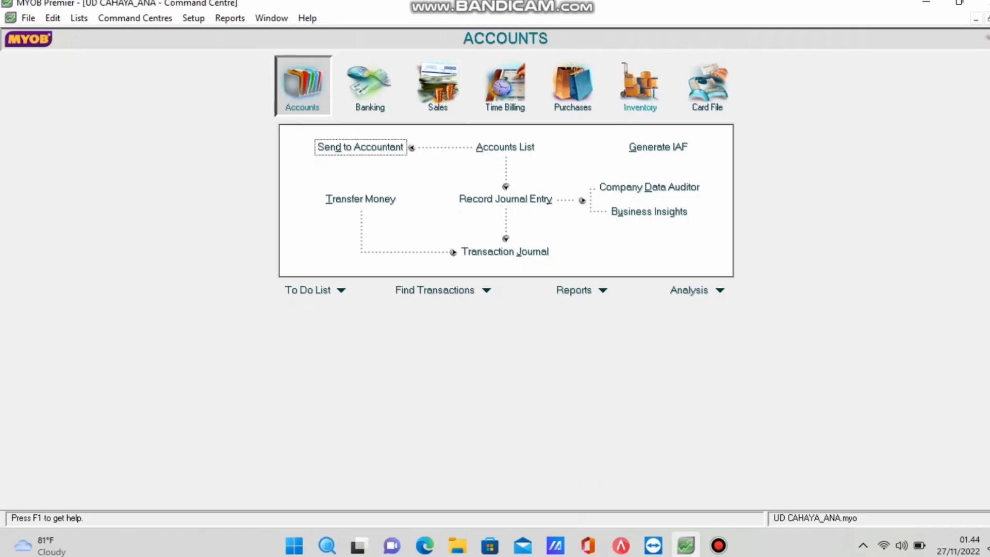
From the Items List, create a new item numbered CB named CYLINDER BLOK.
{"action": "left_click", "coordinate": [640, 85]}
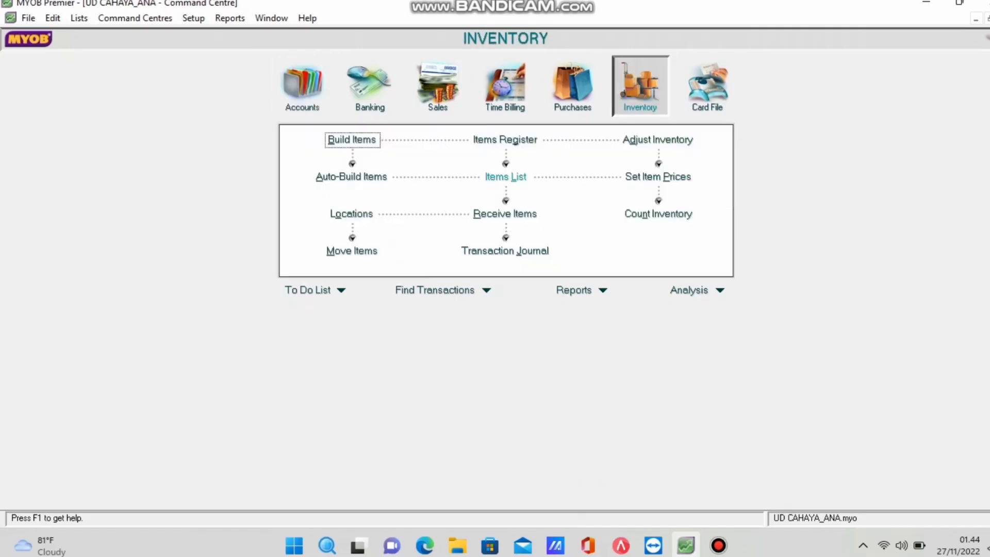
{"action": "left_click", "coordinate": [506, 177]}
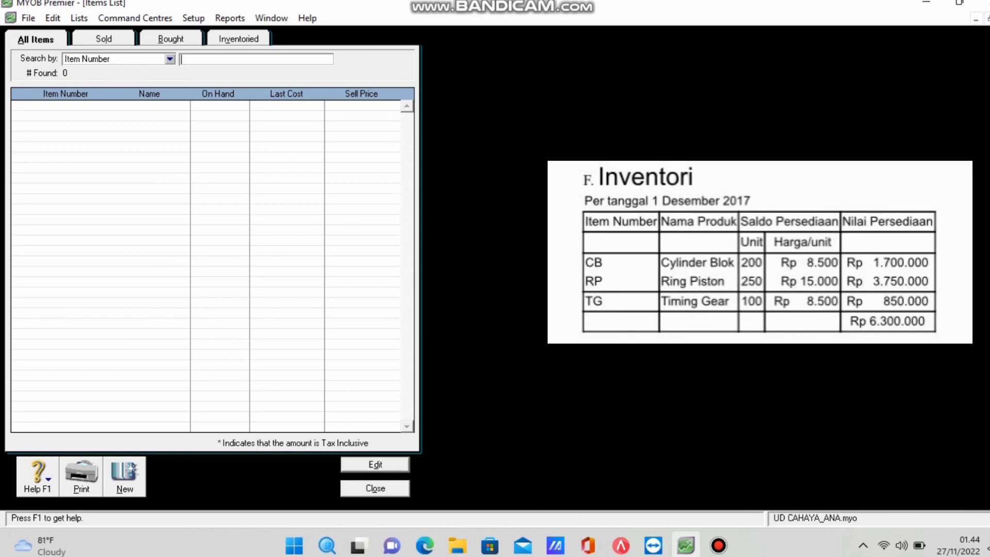
{"action": "left_click", "coordinate": [124, 477]}
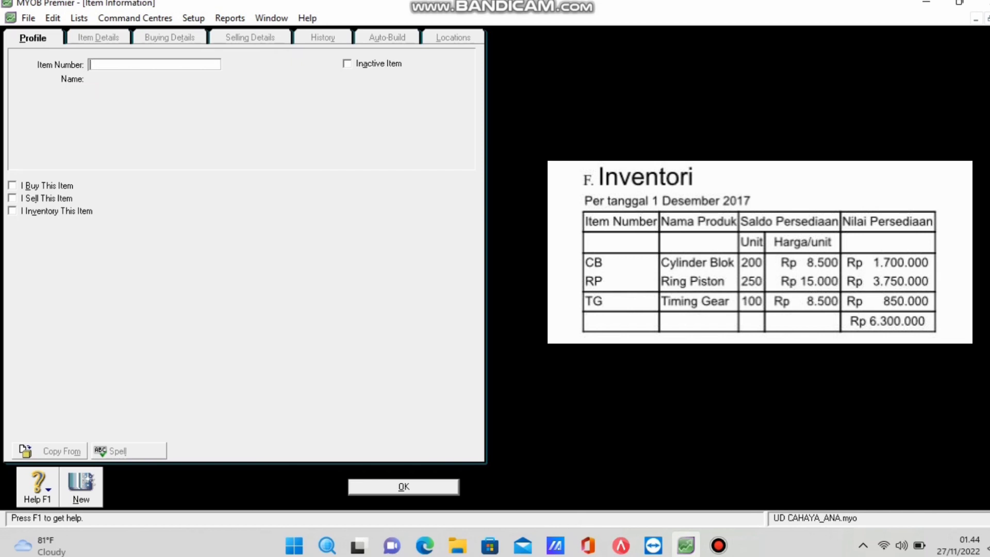
{"action": "type", "text": "CB"}
{"action": "key", "text": "Tab"}
{"action": "type", "text": "CYB"}
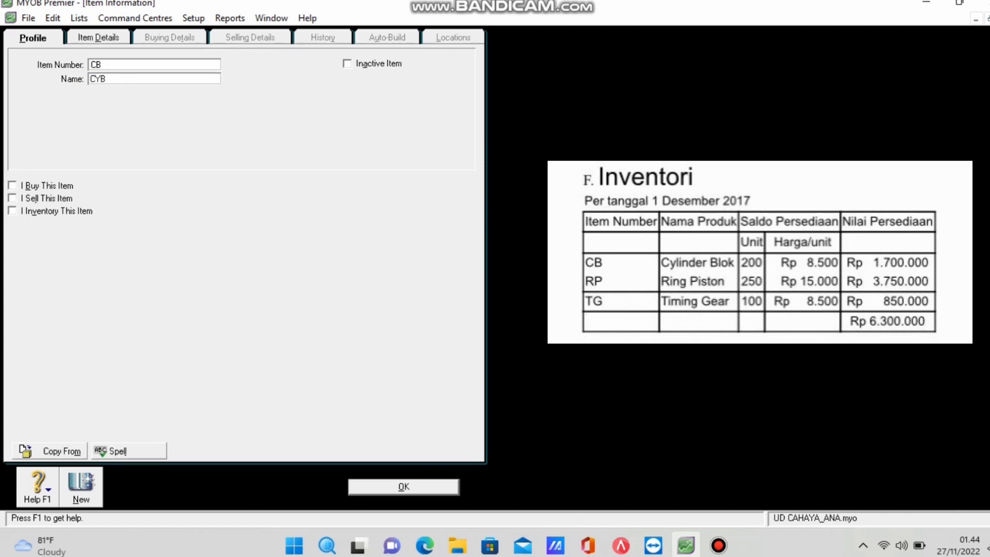
{"action": "key", "text": "Tab"}
{"action": "key", "text": "shift+Tab"}
{"action": "key", "text": "End"}
{"action": "key", "text": "BackSpace"}
{"action": "type", "text": "LINDER BLOK"}
Mark CB as bought, sold and inventoried, linked to accounts 5-1100, 4-1100 and 1-2310.
{"action": "key", "text": "alt+b"}
{"action": "key", "text": "alt+s"}
{"action": "key", "text": "alt+v"}
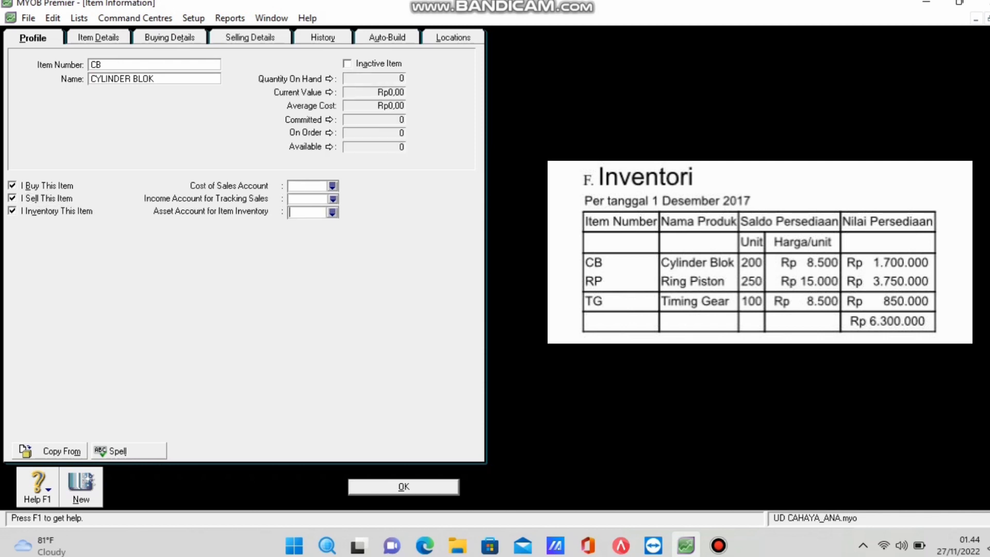
{"action": "type", "text": "5-"}
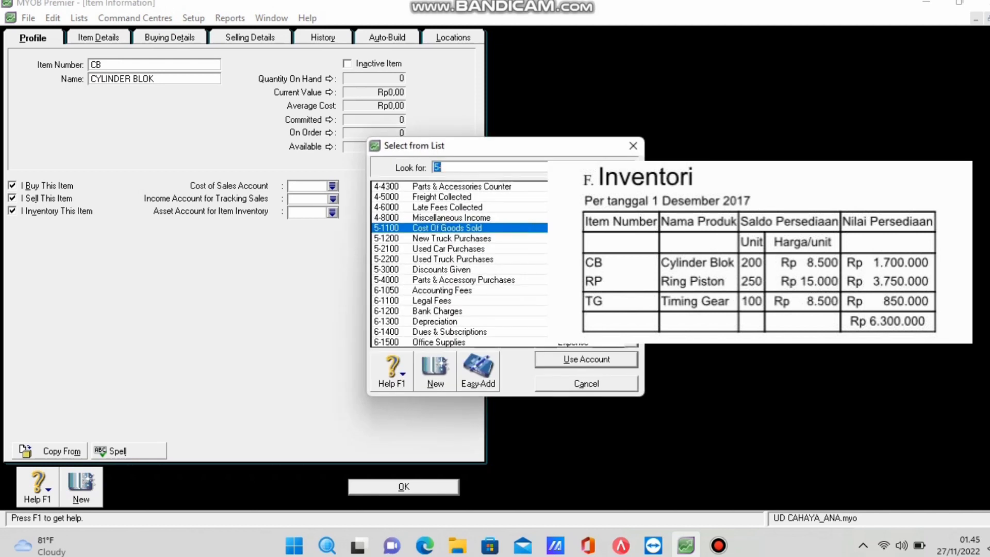
{"action": "key", "text": "Return"}
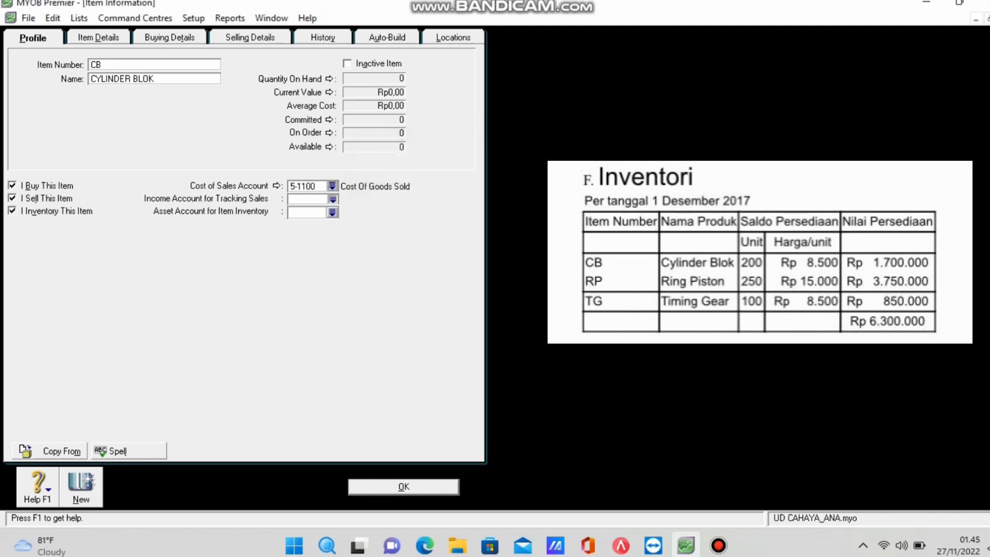
{"action": "type", "text": "4-"}
{"action": "key", "text": "Return"}
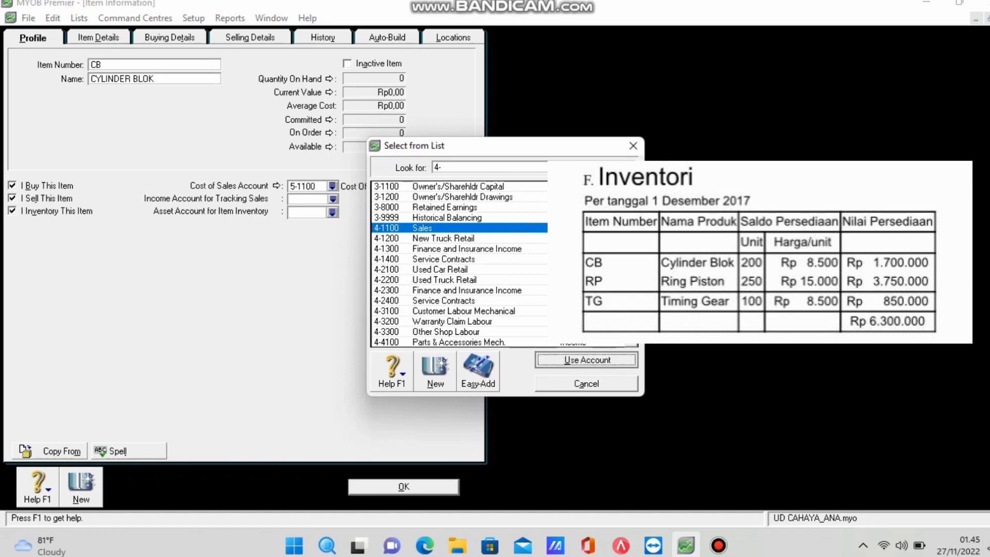
{"action": "type", "text": "1-"}
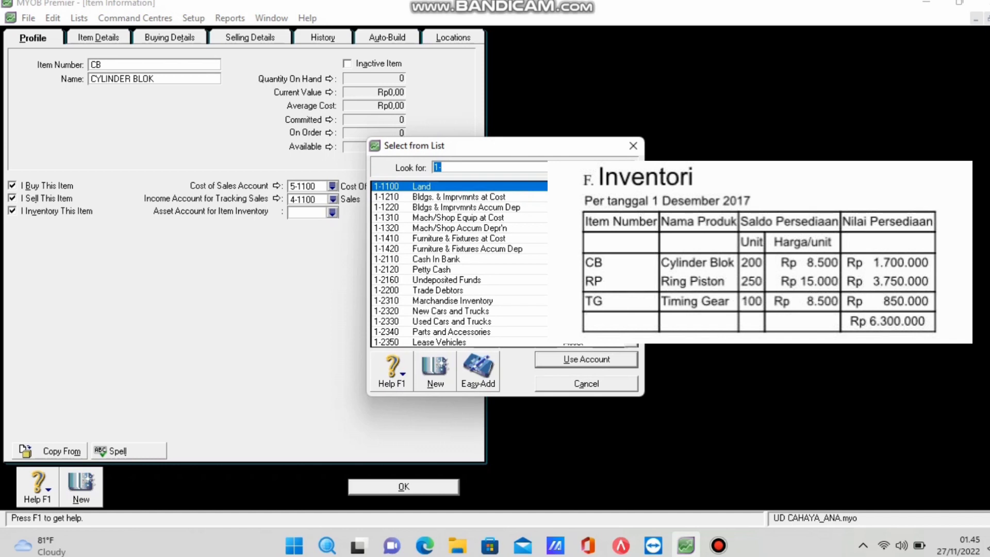
{"action": "type", "text": "2310"}
{"action": "key", "text": "Return"}
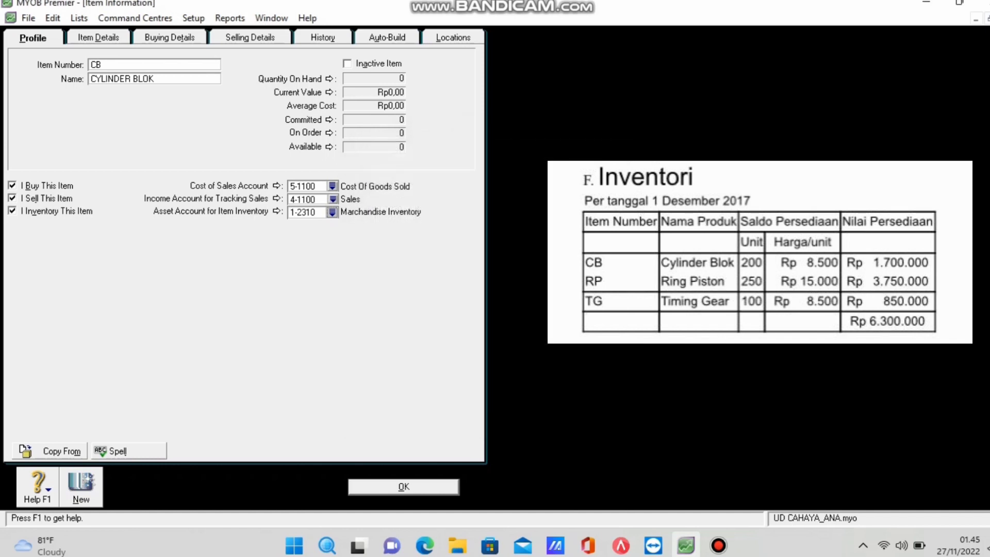
Set CB's buying tax code to VAT and standard cost to 8500.
{"action": "left_click", "coordinate": [170, 37]}
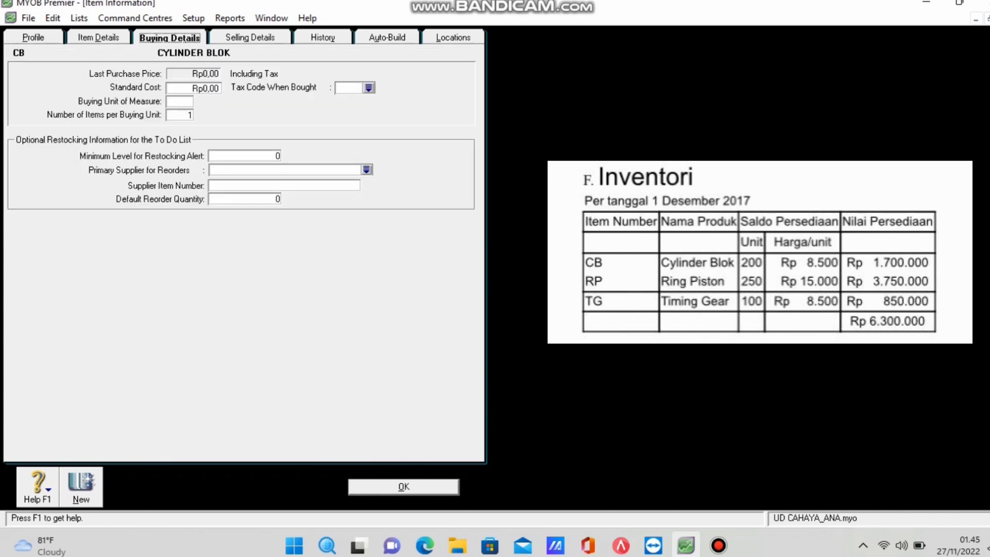
{"action": "left_click", "coordinate": [369, 87]}
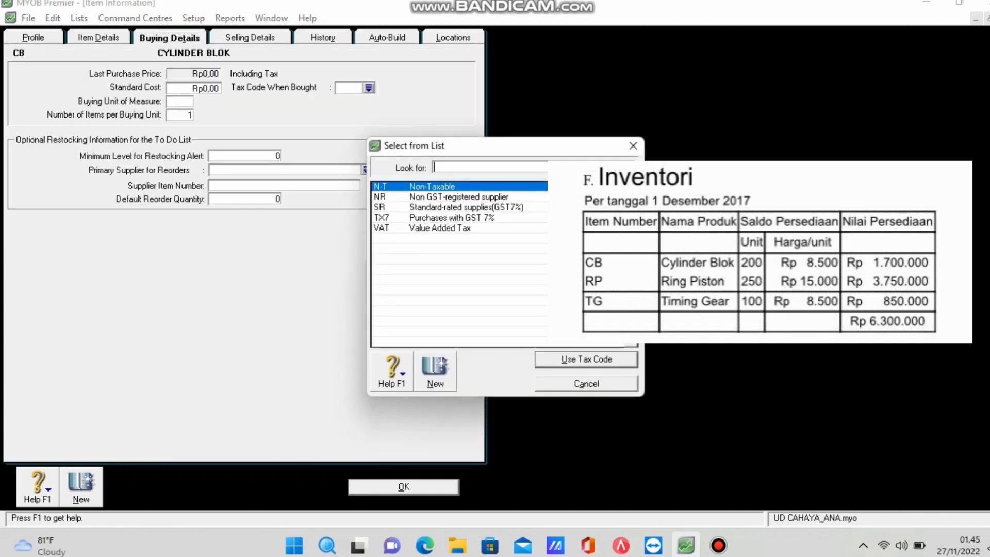
{"action": "type", "text": "TX7"}
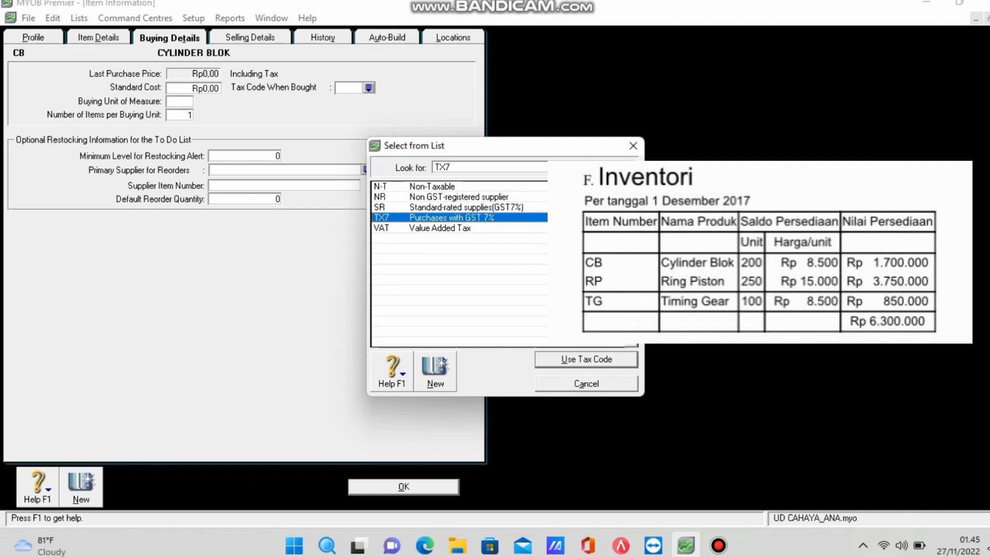
{"action": "left_click", "coordinate": [382, 228]}
{"action": "key", "text": "Return"}
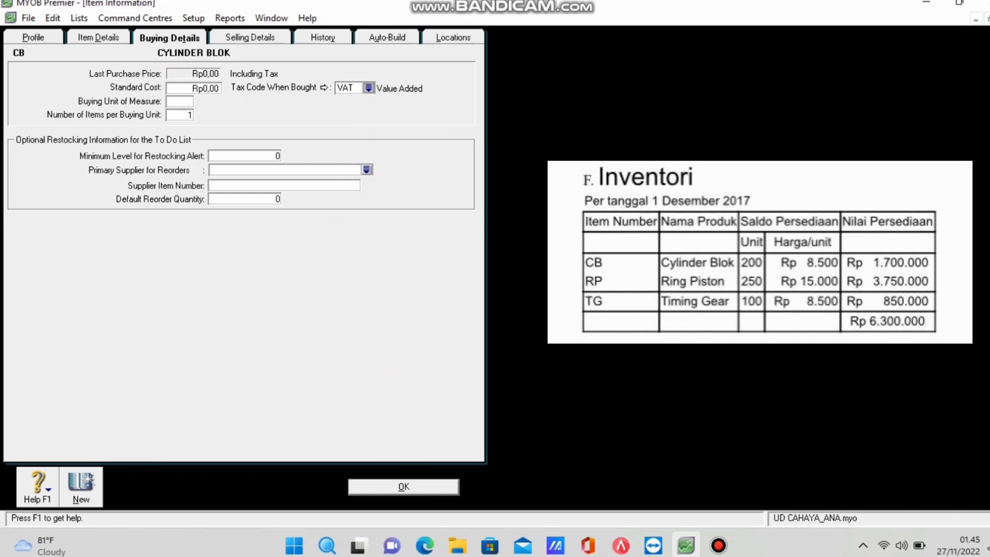
{"action": "left_click", "coordinate": [206, 88]}
{"action": "type", "text": "85000"}
{"action": "key", "text": "BackSpace"}
{"action": "key", "text": "Tab"}
Set CB's selling tax code to VAT and save the item.
{"action": "key", "text": "ctrl+Tab"}
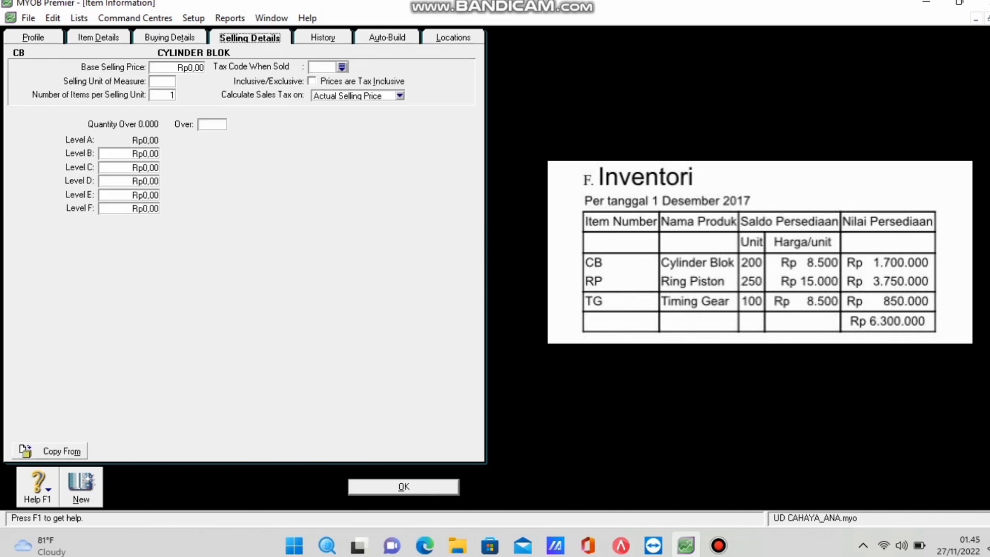
{"action": "left_click", "coordinate": [342, 67]}
{"action": "type", "text": "VAT"}
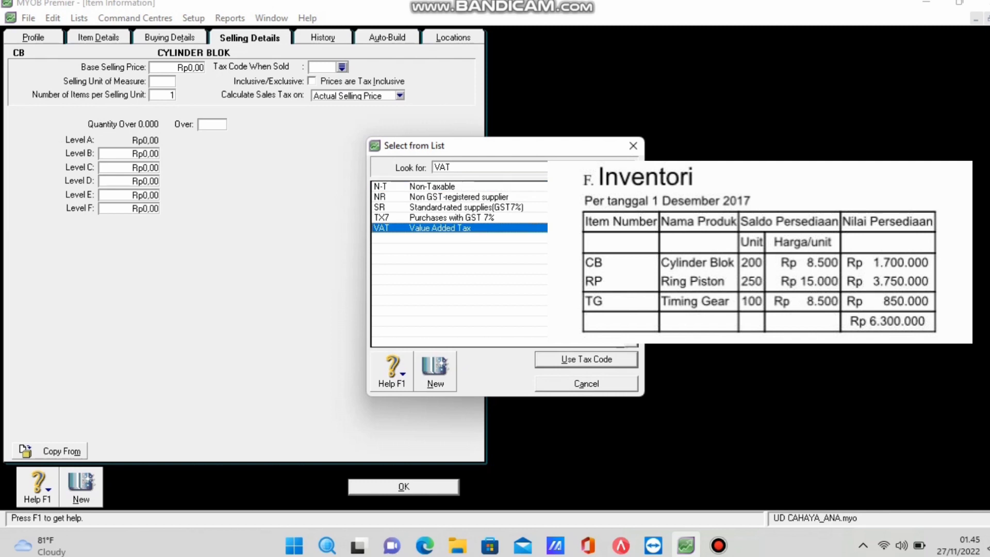
{"action": "key", "text": "Return"}
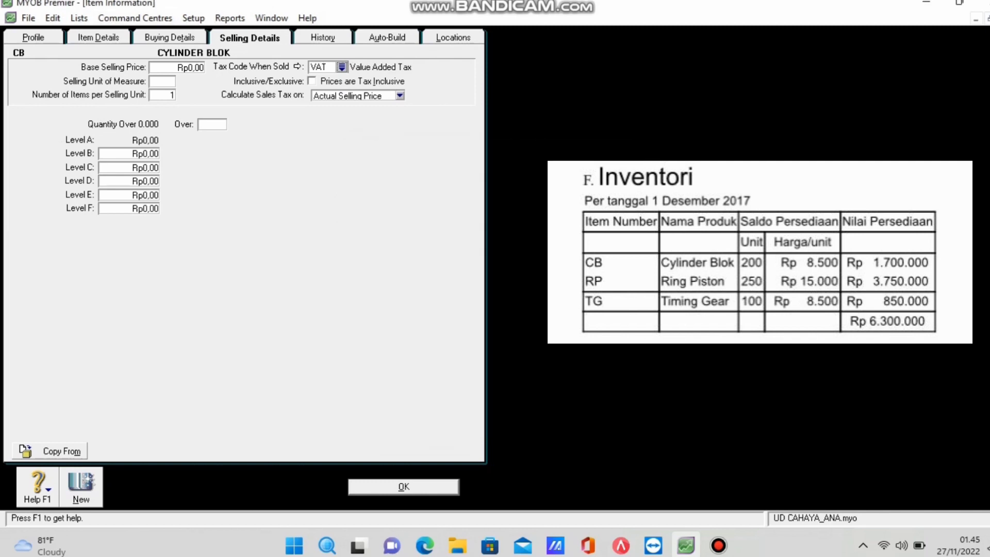
{"action": "key", "text": "Return"}
{"action": "key", "text": "ctrl+n"}
Create item RP 'RING PISTON', marked as bought, sold and inventoried.
{"action": "type", "text": "RP"}
{"action": "key", "text": "Tab"}
{"action": "type", "text": "RING PISTN"}
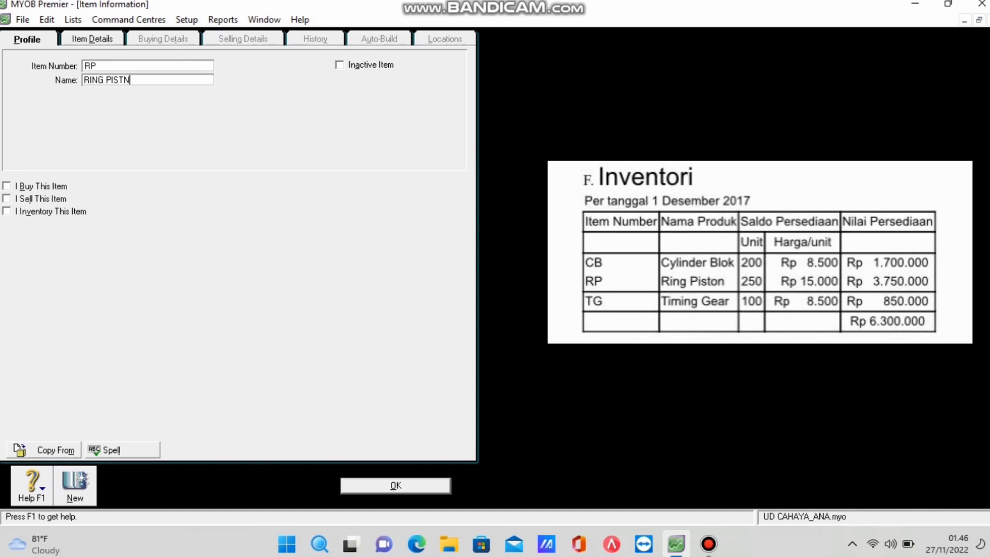
{"action": "key", "text": "BackSpace"}
{"action": "type", "text": "ON"}
{"action": "key", "text": "Tab"}
{"action": "key", "text": "Tab"}
{"action": "key", "text": "shift+Tab"}
{"action": "key", "text": "shift+Tab"}
{"action": "key", "text": "shift+Tab"}
{"action": "key", "text": "Tab"}
{"action": "key", "text": "Tab"}
{"action": "key", "text": "space"}
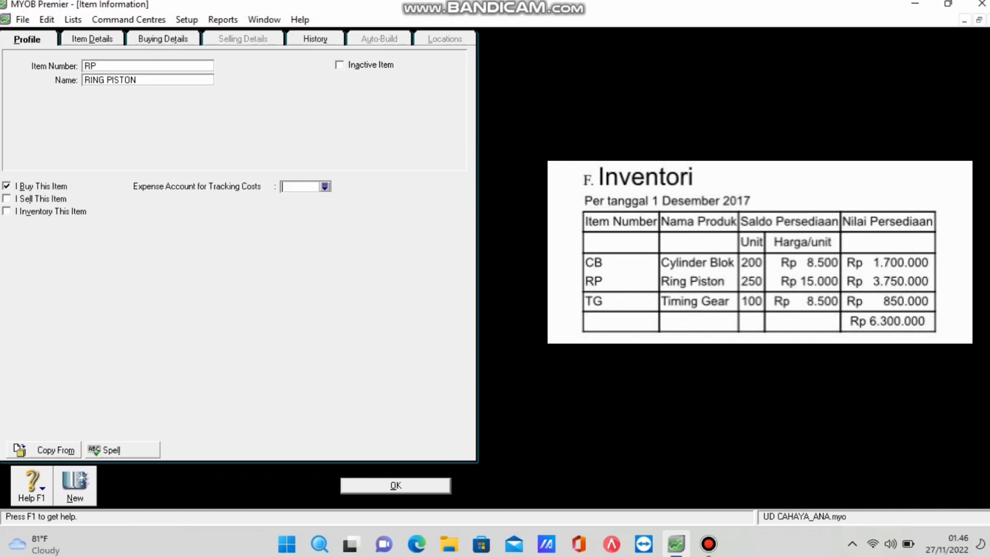
{"action": "key", "text": "Tab"}
{"action": "key", "text": "space"}
{"action": "key", "text": "Tab"}
{"action": "key", "text": "space"}
{"action": "key", "text": "Tab"}
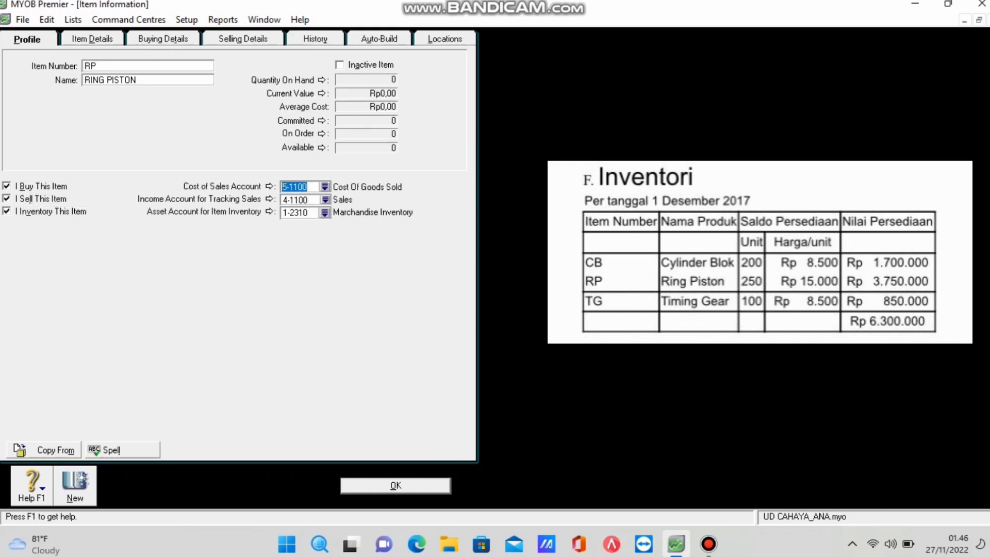
Give RING PISTON a standard cost of 15.000 and save the item.
{"action": "left_click", "coordinate": [163, 39]}
{"action": "left_click", "coordinate": [209, 89]}
{"action": "type", "text": "1"}
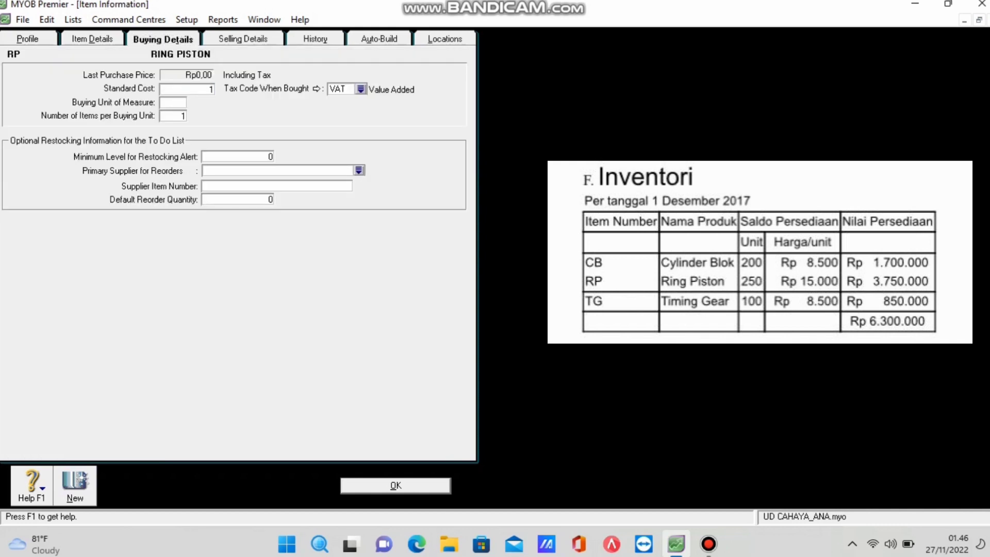
{"action": "type", "text": "5.0000"}
{"action": "key", "text": "Tab"}
{"action": "key", "text": "ctrl+Tab"}
{"action": "key", "text": "Return"}
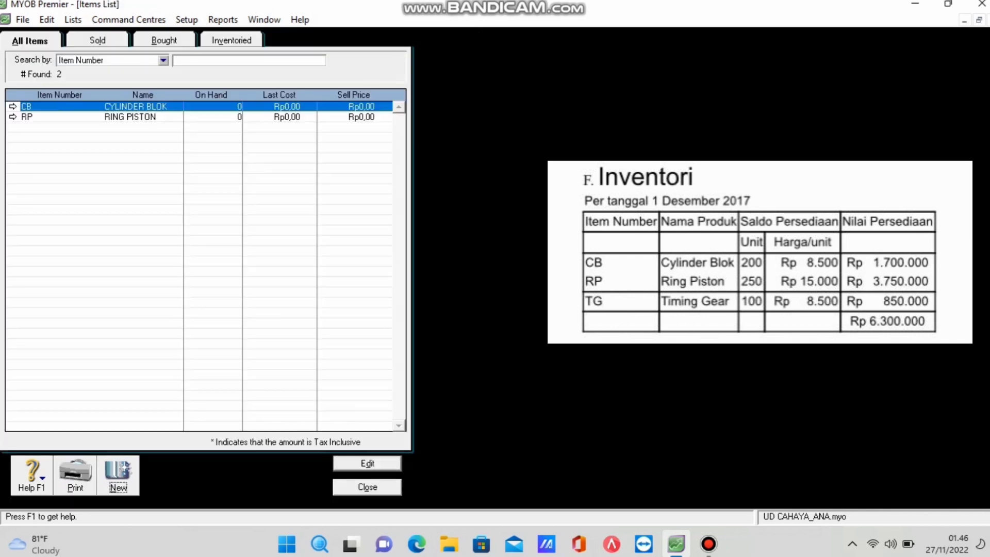
Create item TG 'TIMING GEAR', marked as bought, sold and inventoried.
{"action": "key", "text": "Return"}
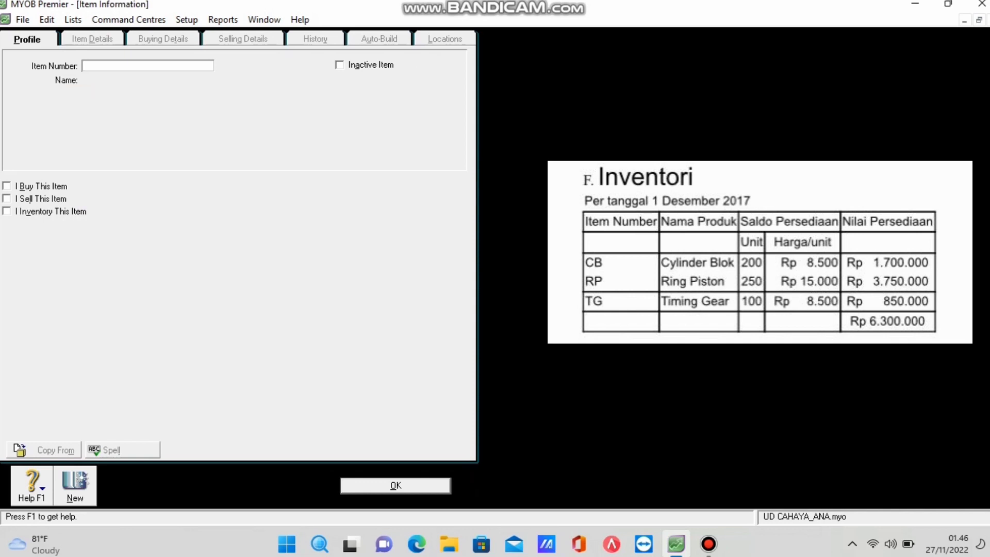
{"action": "type", "text": "TG"}
{"action": "key", "text": "Tab"}
{"action": "type", "text": "T"}
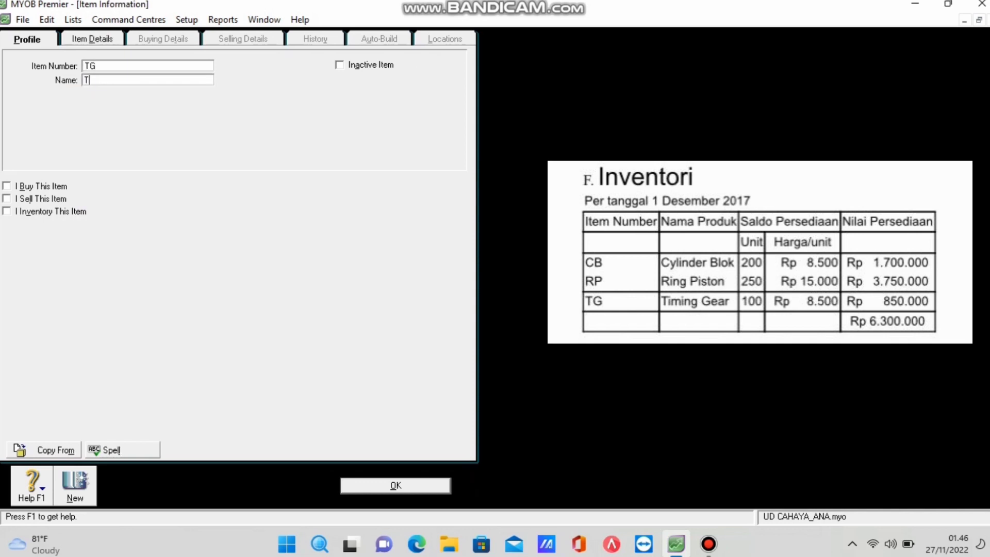
{"action": "type", "text": "IMING GEAR"}
{"action": "key", "text": "Tab"}
{"action": "key", "text": "space"}
{"action": "key", "text": "Tab"}
{"action": "key", "text": "space"}
{"action": "key", "text": "Tab"}
{"action": "key", "text": "space"}
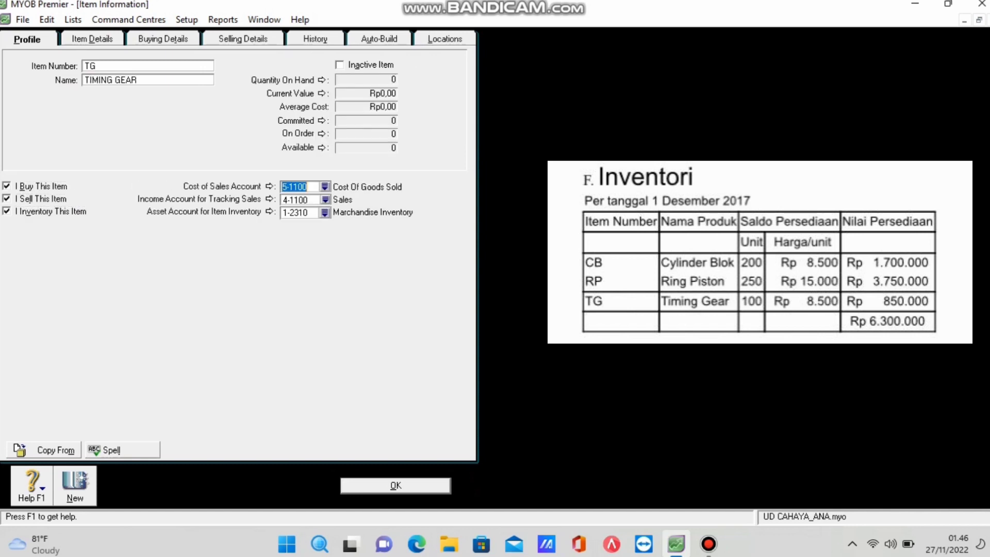
Give TIMING GEAR a standard cost of 8.500 and save the item.
{"action": "left_click", "coordinate": [163, 39]}
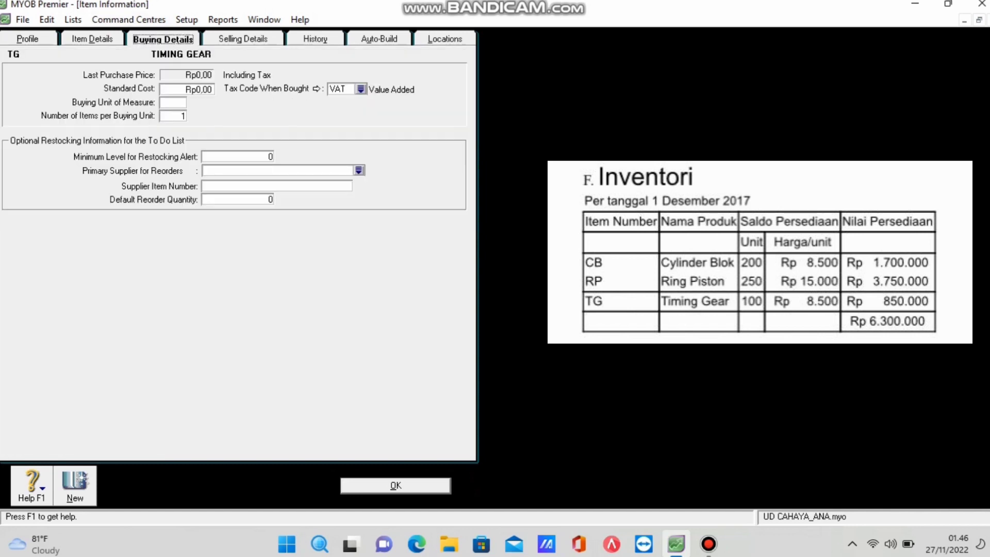
{"action": "key", "text": "Tab"}
{"action": "type", "text": "8500"}
{"action": "key", "text": "Tab"}
{"action": "key", "text": "ctrl+Tab"}
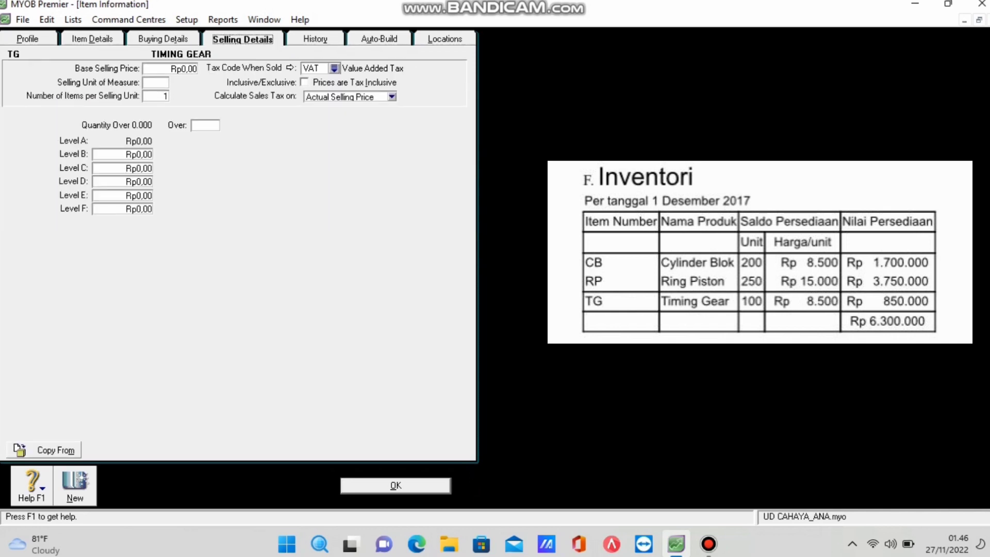
{"action": "key", "text": "Return"}
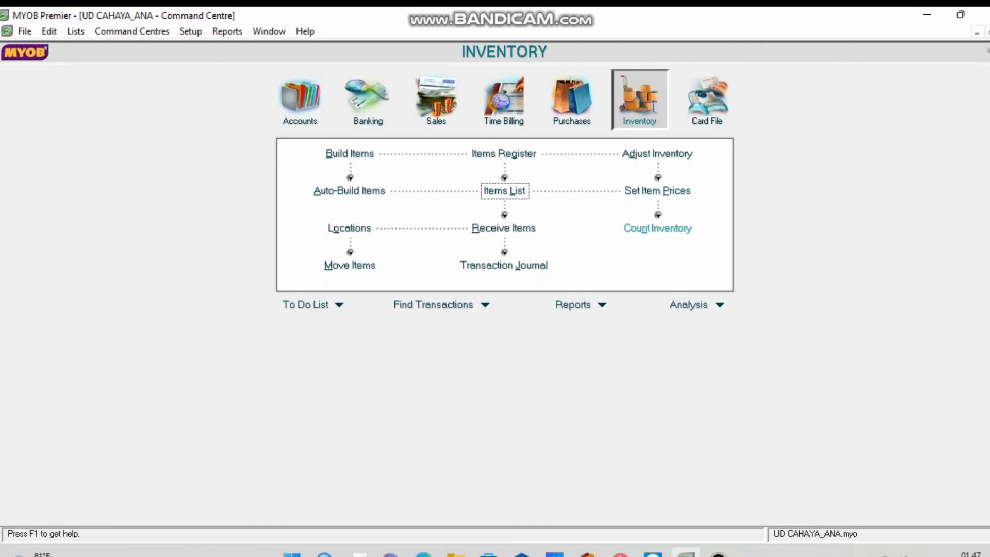
Enter counted quantities of 200 for CB, 250 for RP and 100 for TG.
{"action": "left_click", "coordinate": [658, 228]}
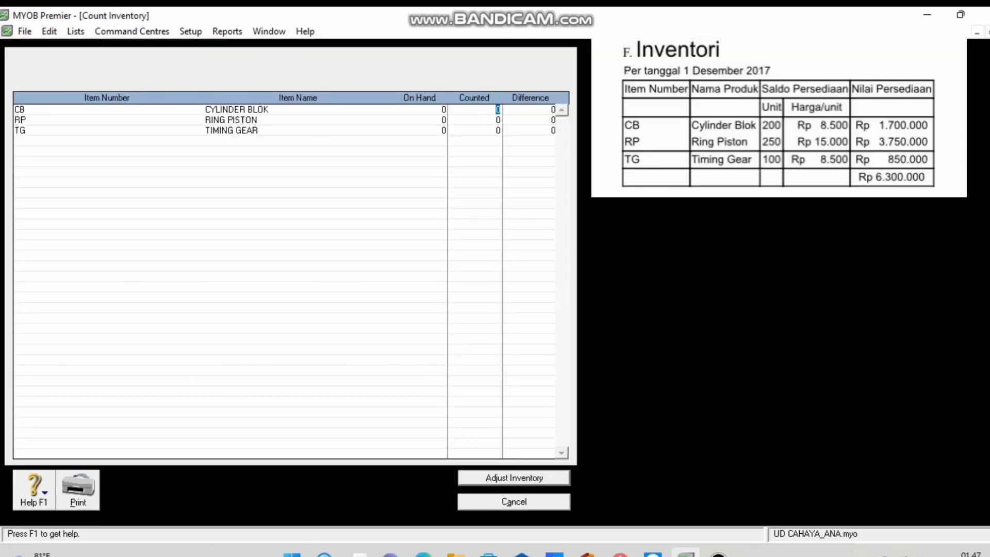
{"action": "type", "text": "200"}
{"action": "key", "text": "Tab"}
{"action": "type", "text": "250"}
{"action": "key", "text": "Tab"}
{"action": "type", "text": "100"}
Adjust inventory against account 1-2310 Marchandise Inventory, recorded as opening balances.
{"action": "left_click", "coordinate": [496, 478]}
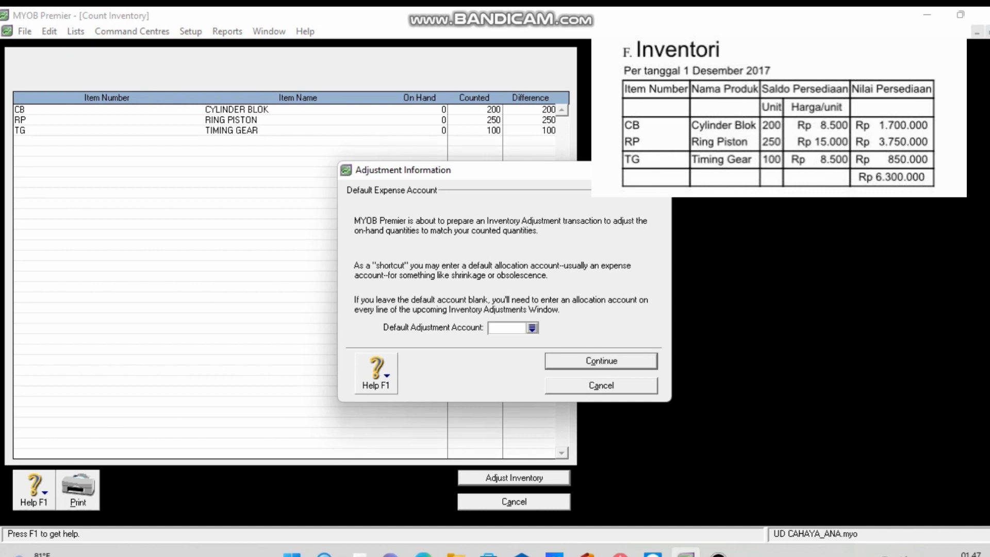
{"action": "left_click", "coordinate": [532, 327]}
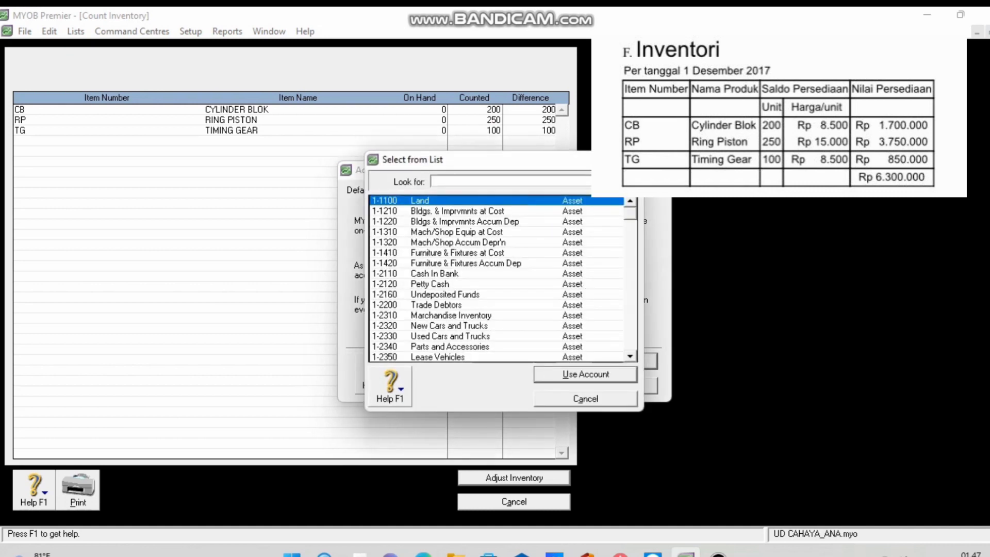
{"action": "type", "text": "1-2310"}
{"action": "key", "text": "Return"}
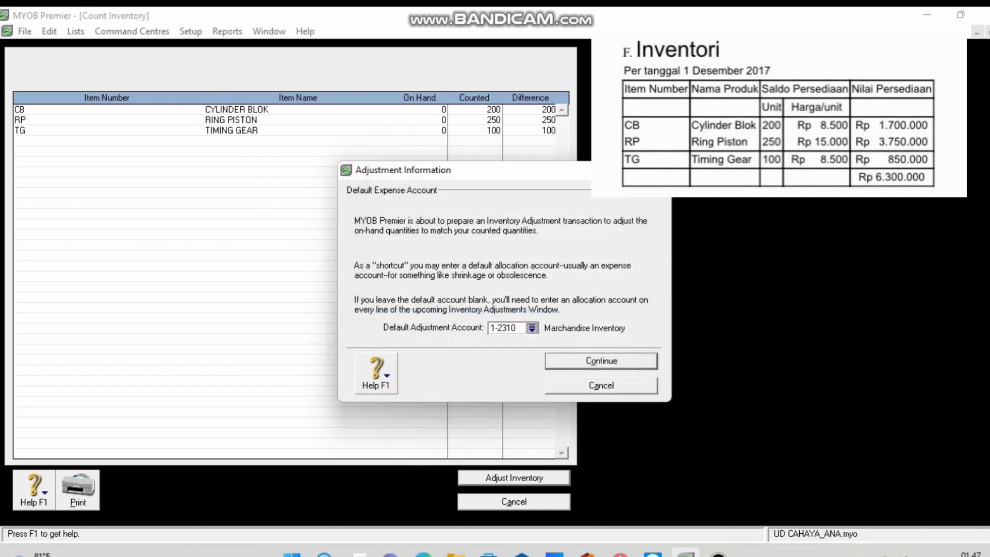
{"action": "key", "text": "Return"}
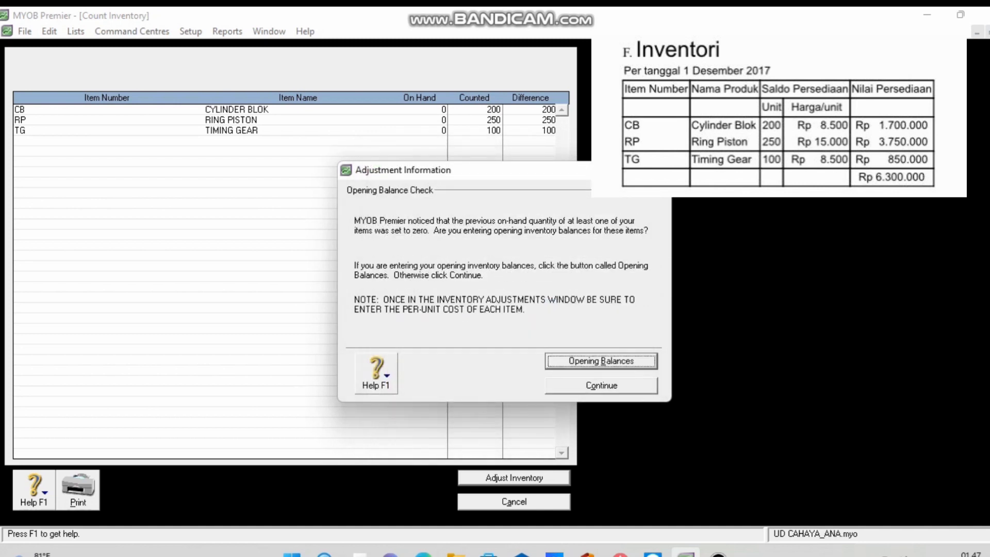
{"action": "key", "text": "Return"}
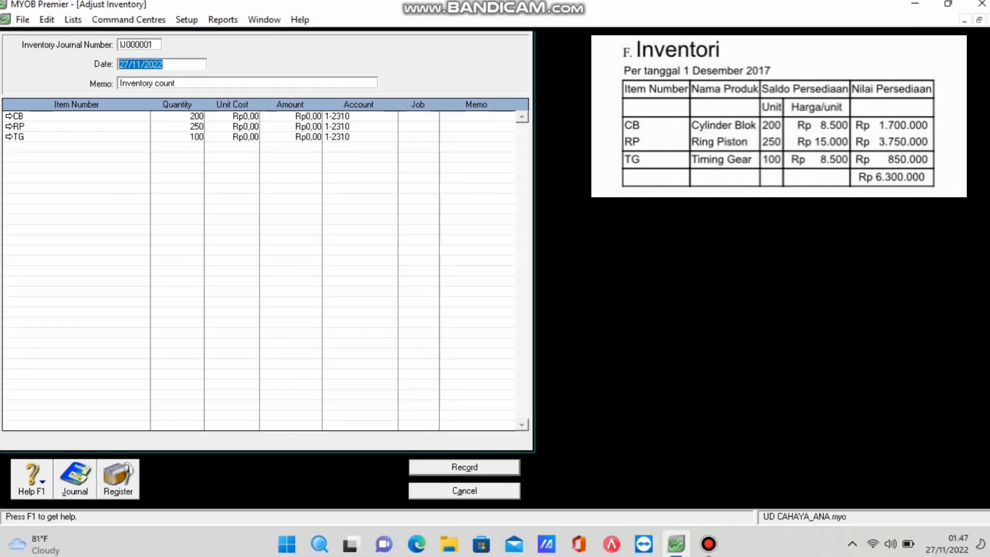
Enter unit costs of 8.500 for CB and 15.000 for RP.
{"action": "left_click", "coordinate": [246, 116]}
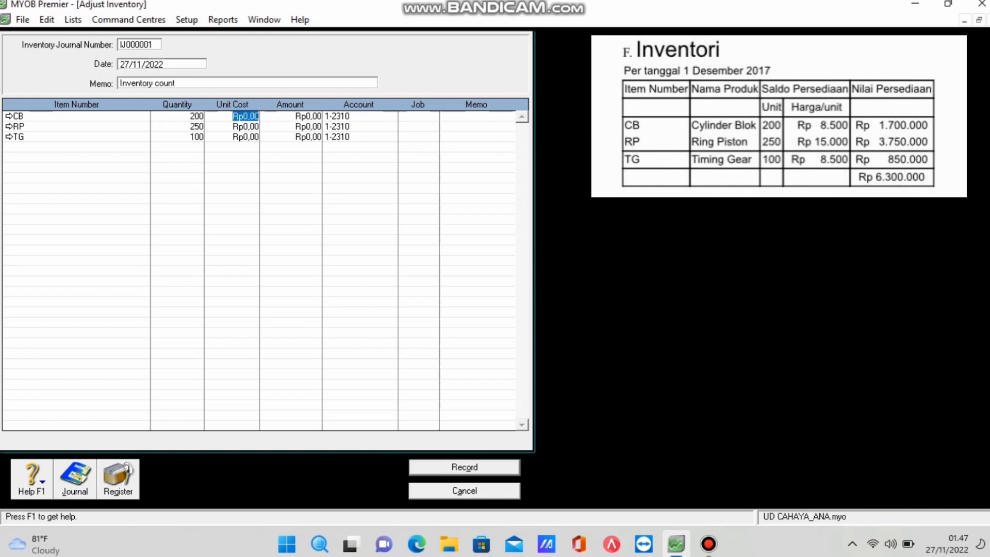
{"action": "type", "text": "8500"}
{"action": "left_click", "coordinate": [18, 126]}
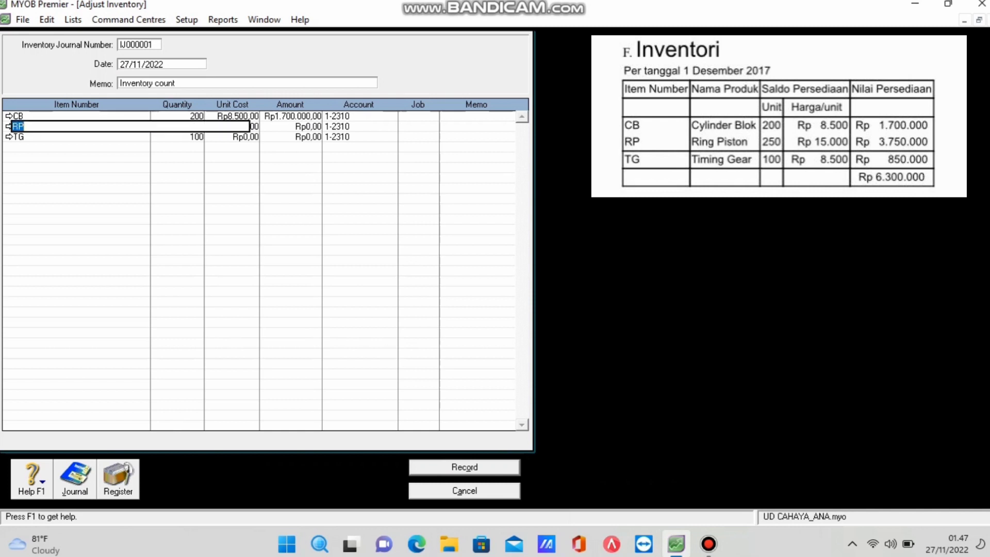
{"action": "left_click", "coordinate": [308, 126]}
{"action": "left_click", "coordinate": [245, 126]}
{"action": "type", "text": "15000"}
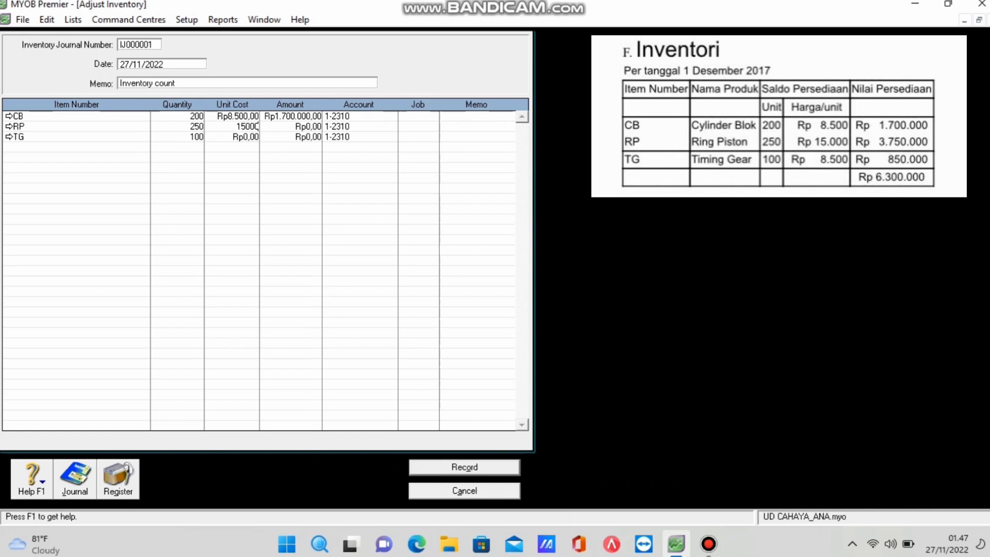
{"action": "left_click", "coordinate": [18, 136]}
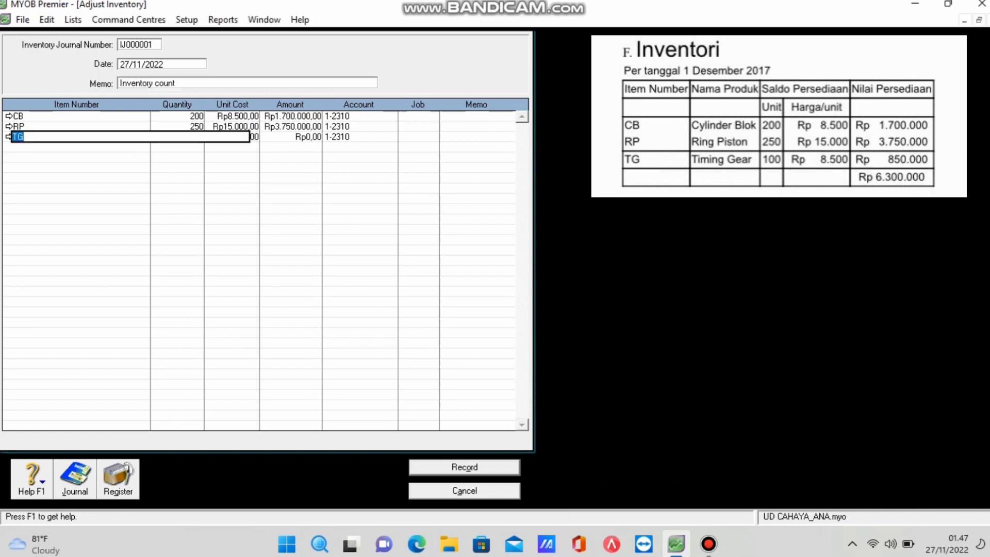
Enter TG's unit cost of 8.500 and date the adjustment 01/12/2019.
{"action": "left_click", "coordinate": [309, 136]}
{"action": "left_click", "coordinate": [246, 137]}
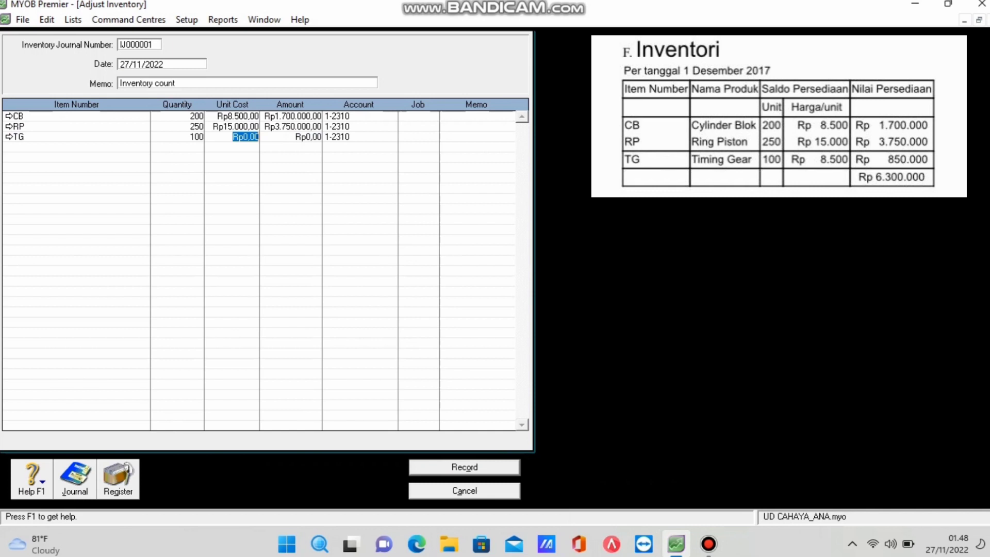
{"action": "type", "text": "8.500,"}
{"action": "type", "text": "0"}
{"action": "key", "text": "BackSpace"}
{"action": "key", "text": "Return"}
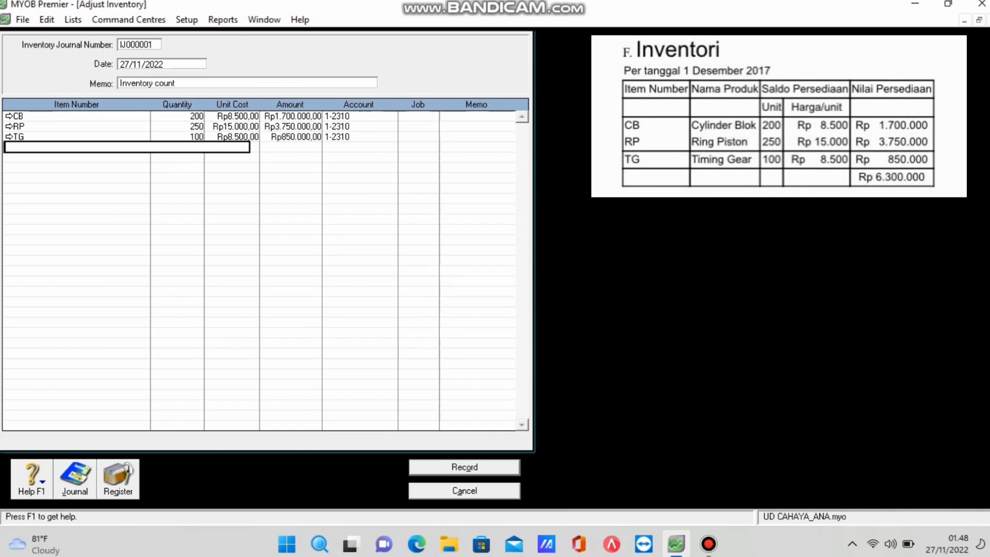
{"action": "left_click", "coordinate": [296, 137]}
{"action": "key", "text": "Tab"}
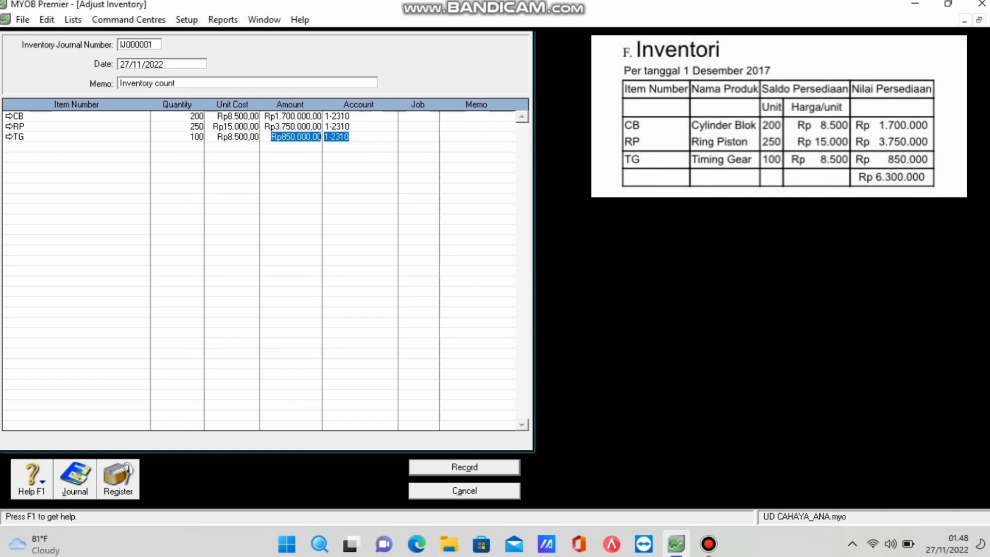
{"action": "left_click", "coordinate": [161, 64]}
{"action": "type", "text": "01/12/2019"}
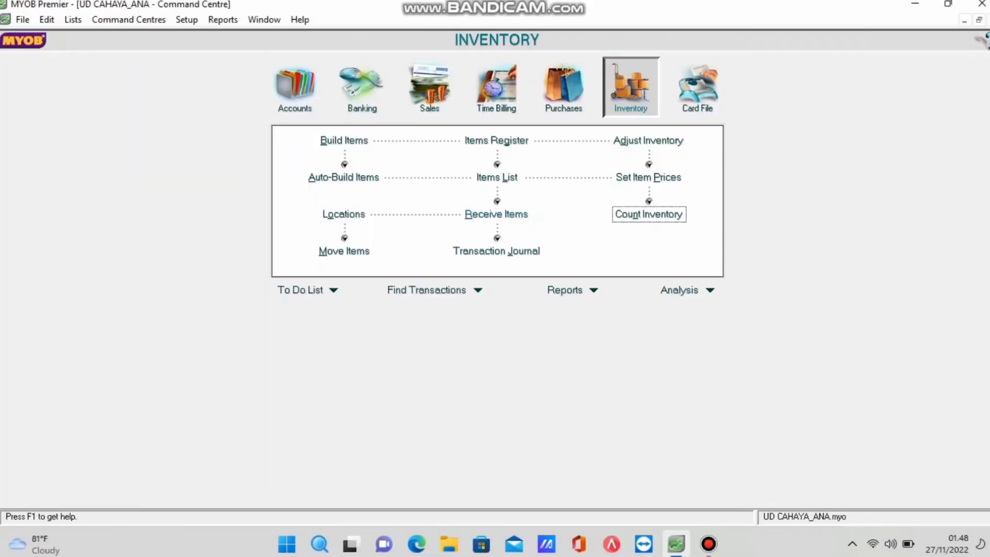
Run the Company Data Auditor transaction review for 01/01/2019 to 31/12/2019.
{"action": "left_click", "coordinate": [295, 88]}
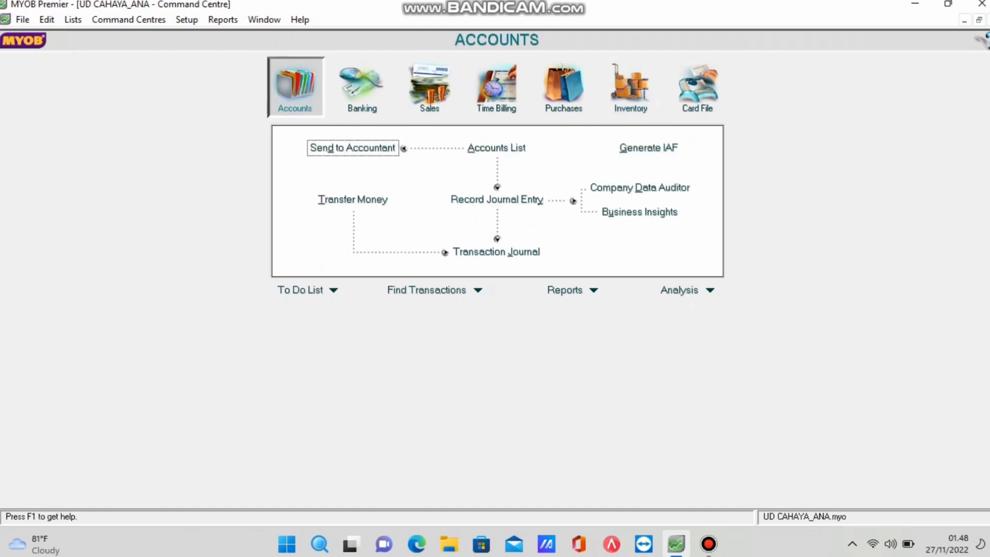
{"action": "left_click", "coordinate": [640, 188]}
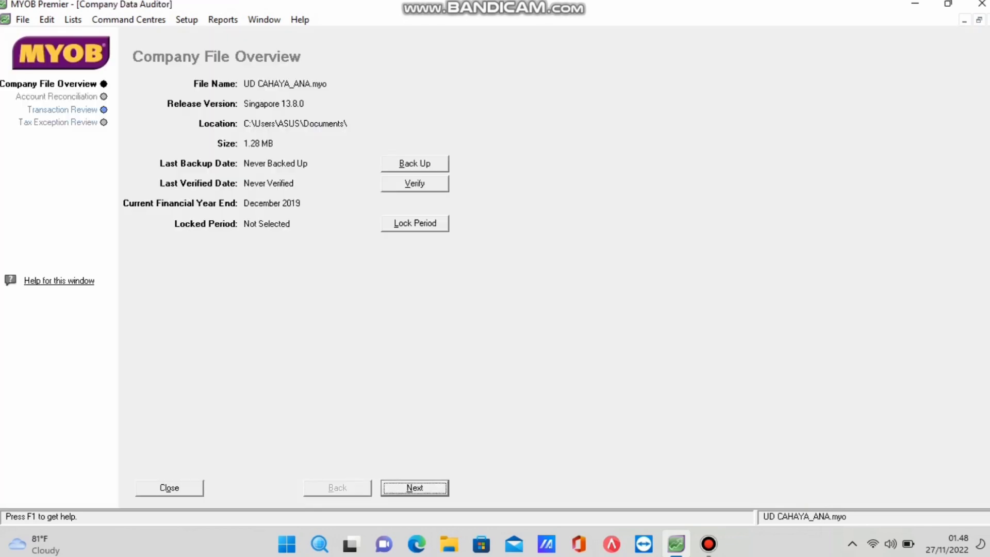
{"action": "key", "text": "Return"}
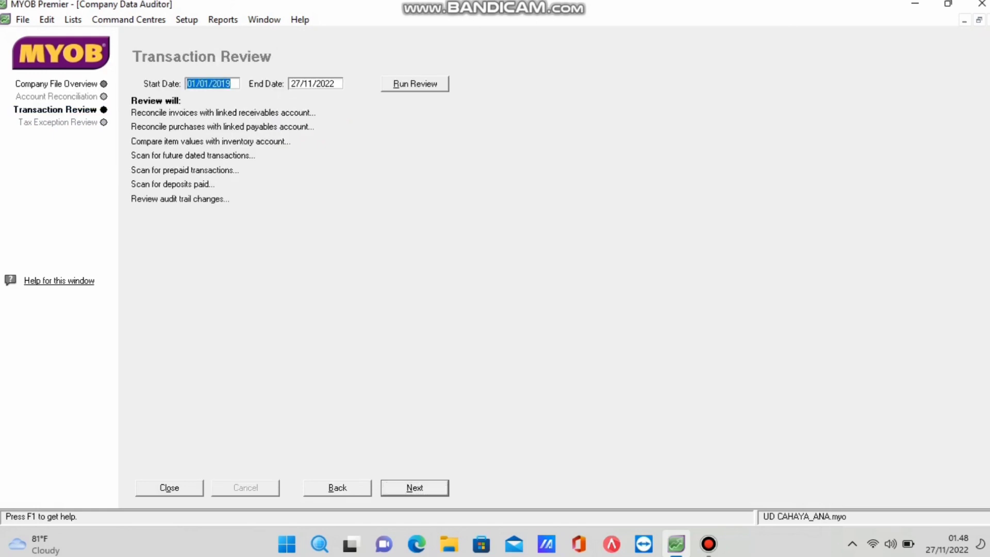
{"action": "key", "text": "Tab"}
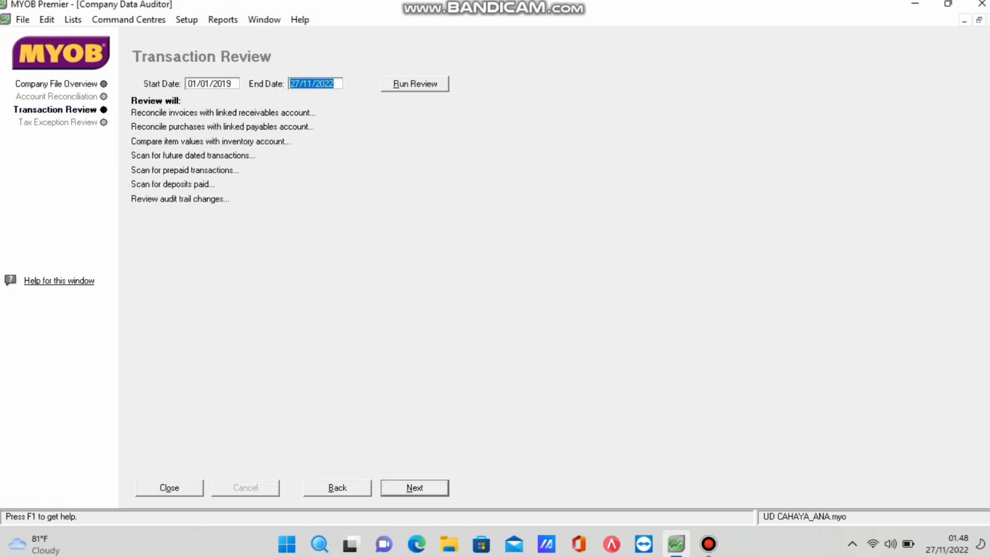
{"action": "type", "text": "01"}
{"action": "key", "text": "BackSpace"}
{"action": "key", "text": "BackSpace"}
{"action": "type", "text": "31/12/2019"}
{"action": "key", "text": "alt+r"}
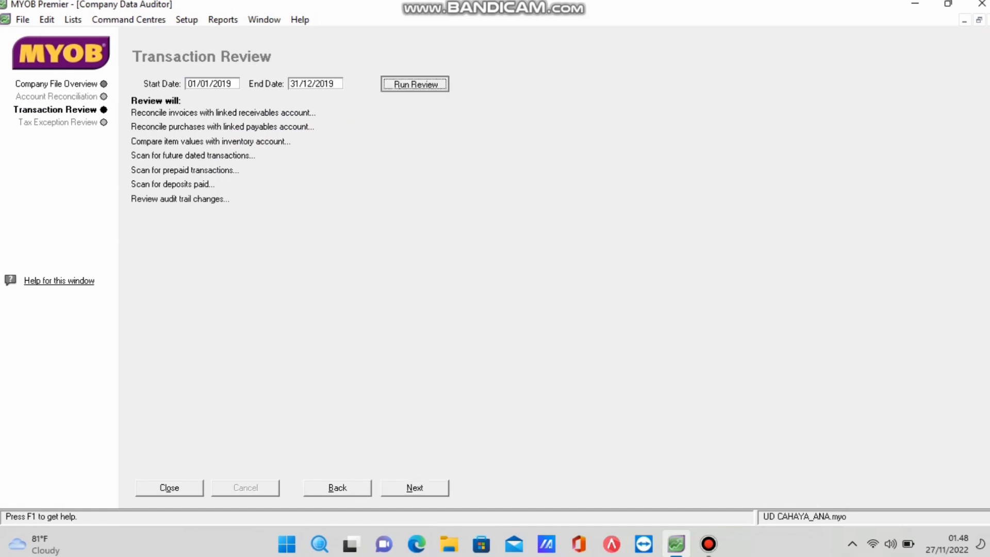